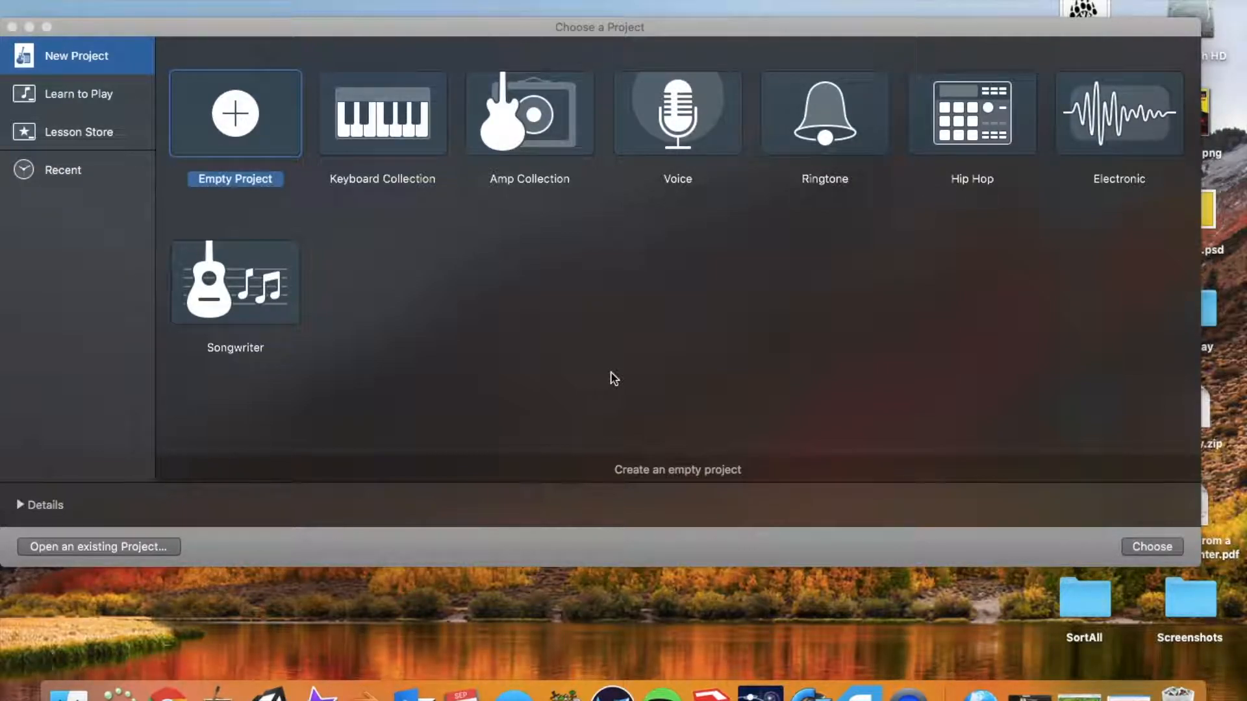
Create an empty project with a software instrument track and assign it the Classic Rock Organ sound from Vintage B3 Organ.
double_click(203, 97)
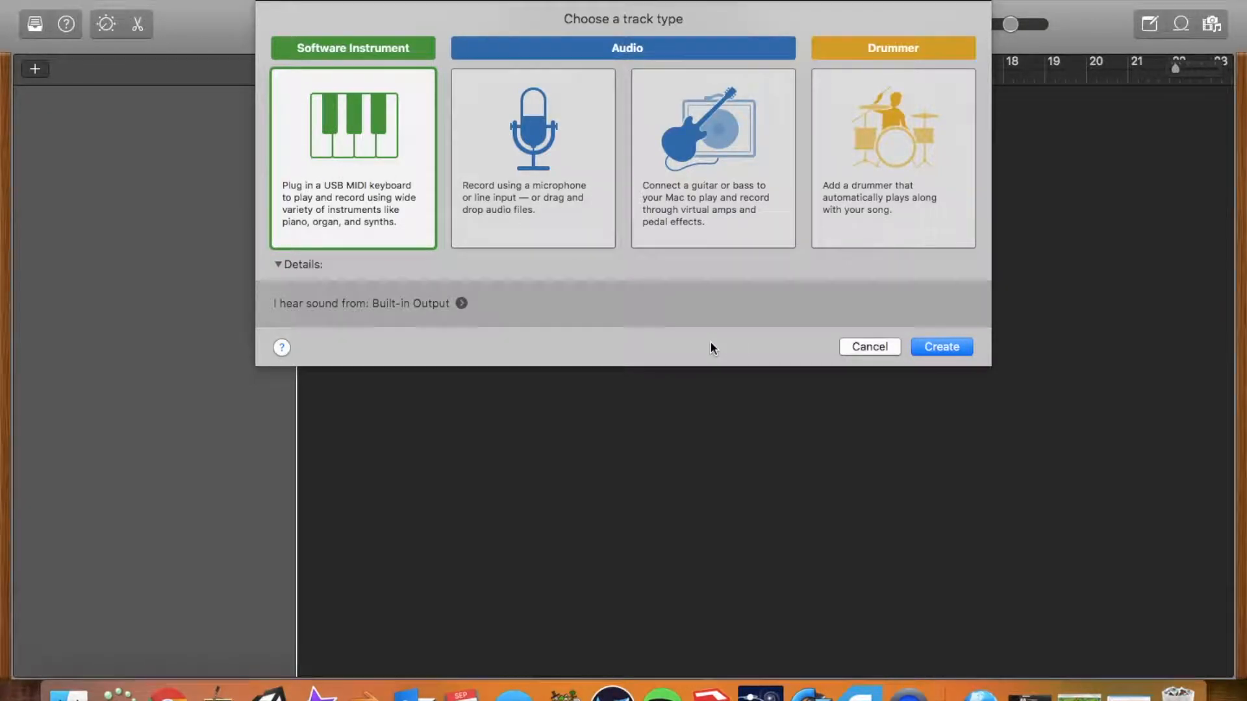
left_click(941, 348)
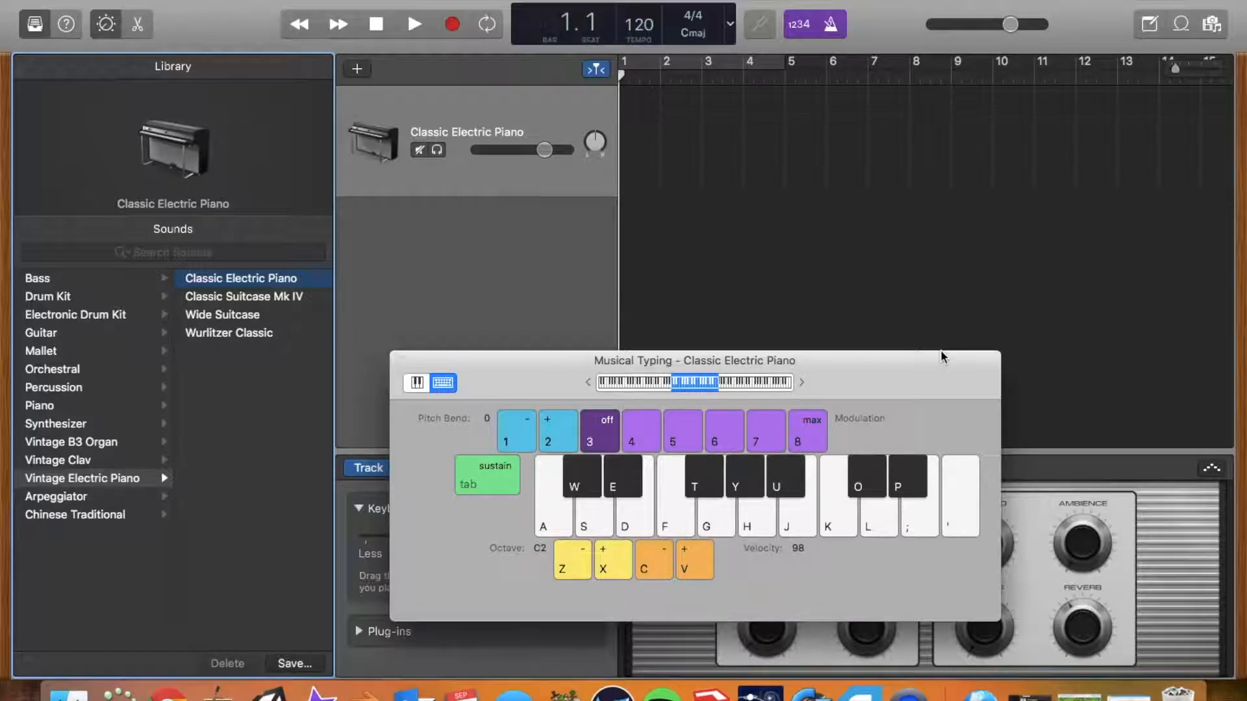
left_click(95, 447)
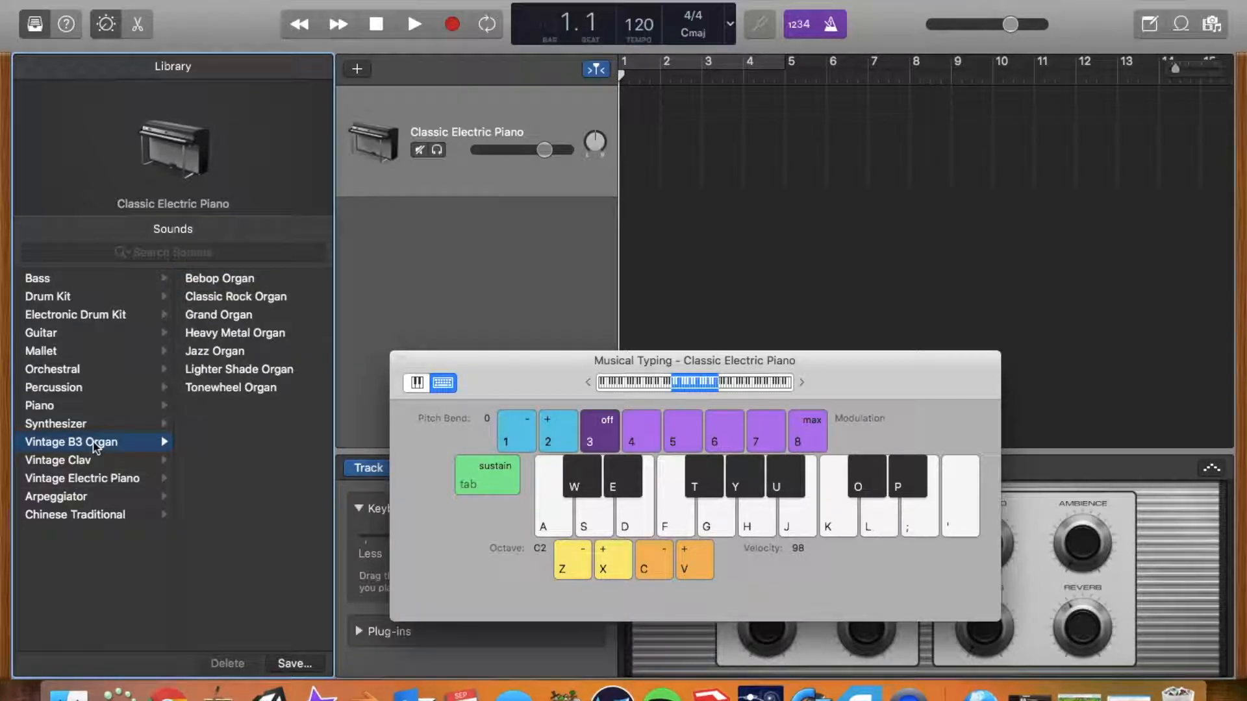
left_click(226, 298)
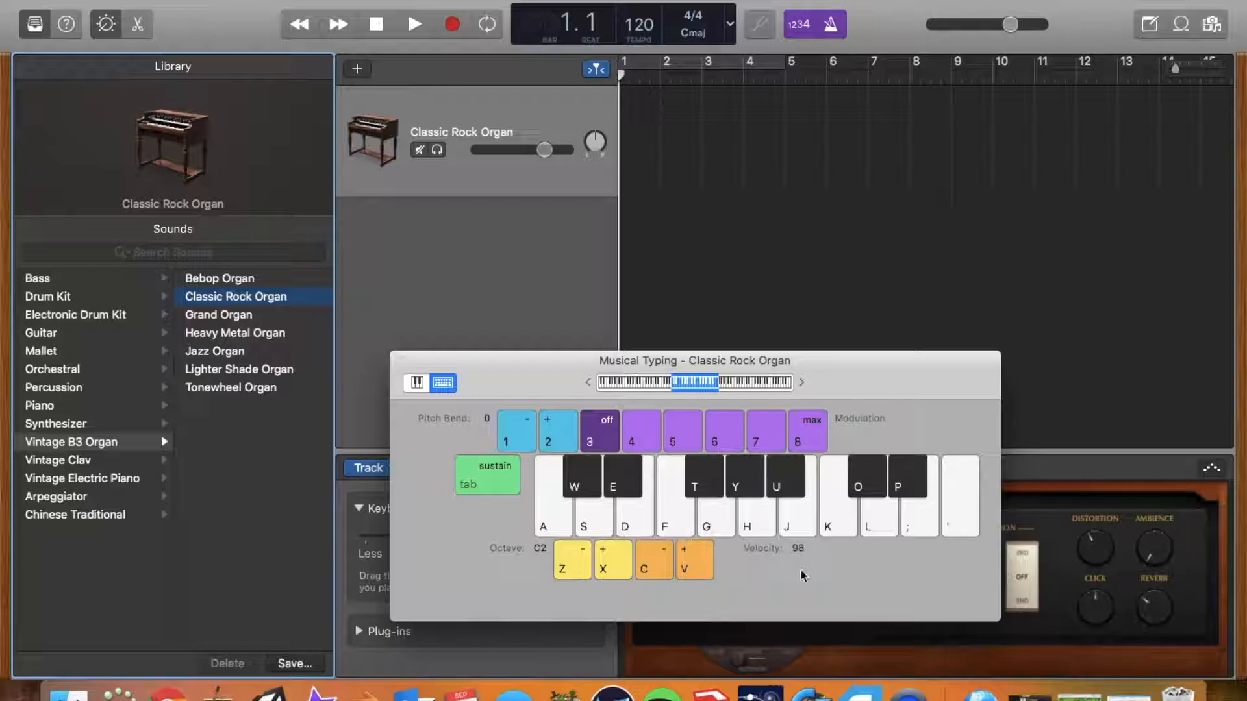
Play a descending five-note run on the Musical Typing keyboard to audition the organ sound.
key("h")
key("g")
key("f")
key("d")
key("s")
Switch to the piano-style on-screen keyboard, play a few notes around C4, and close the keyboard window.
left_click(416, 384)
left_click(569, 444)
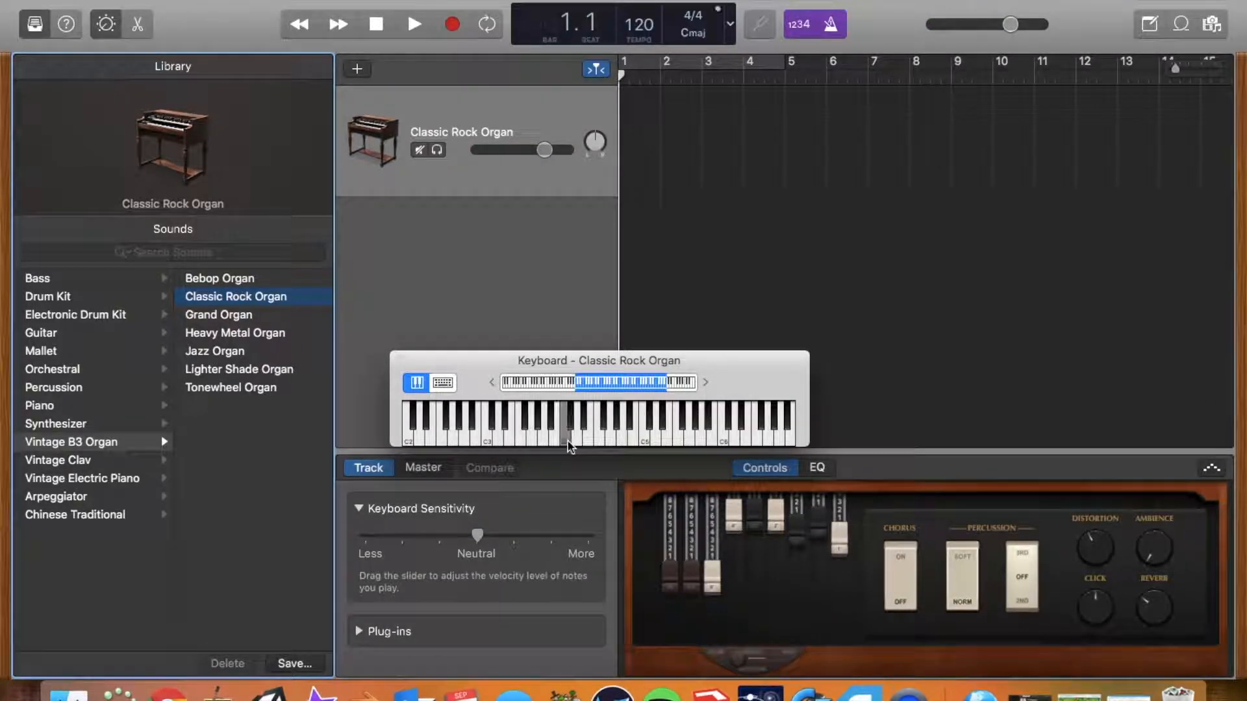
left_click(576, 442)
left_click(587, 441)
left_click(578, 418)
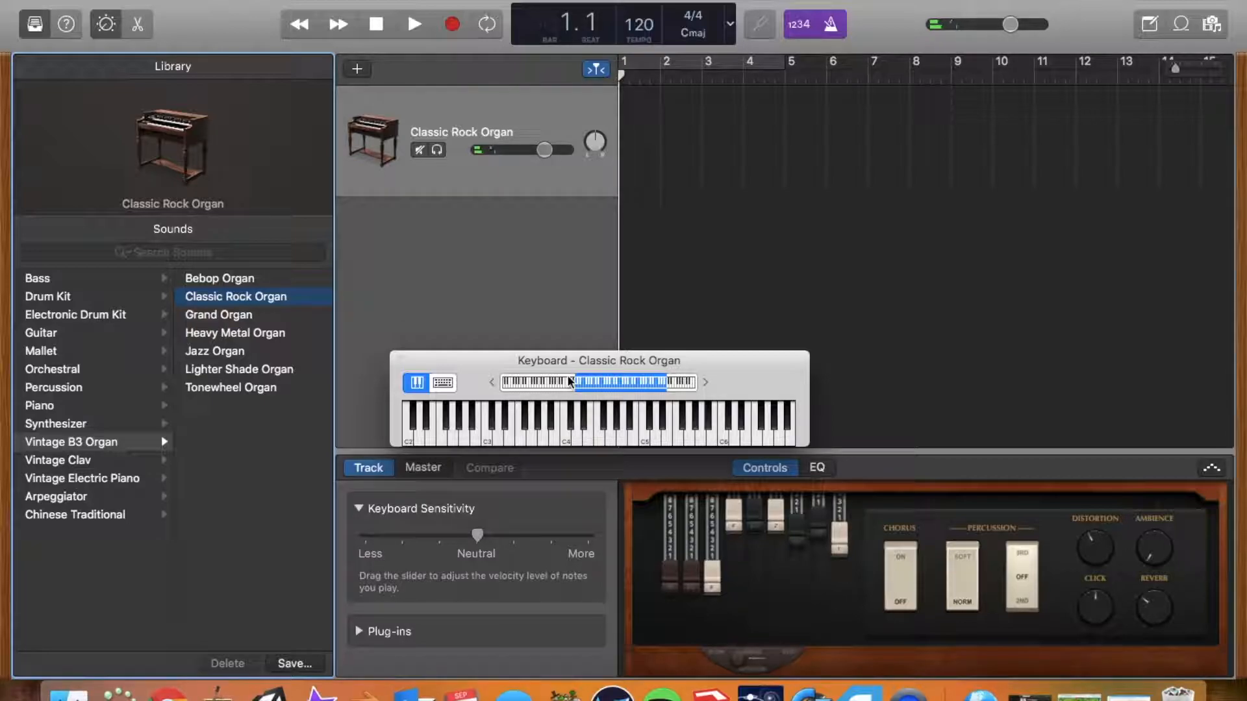
left_click(401, 357)
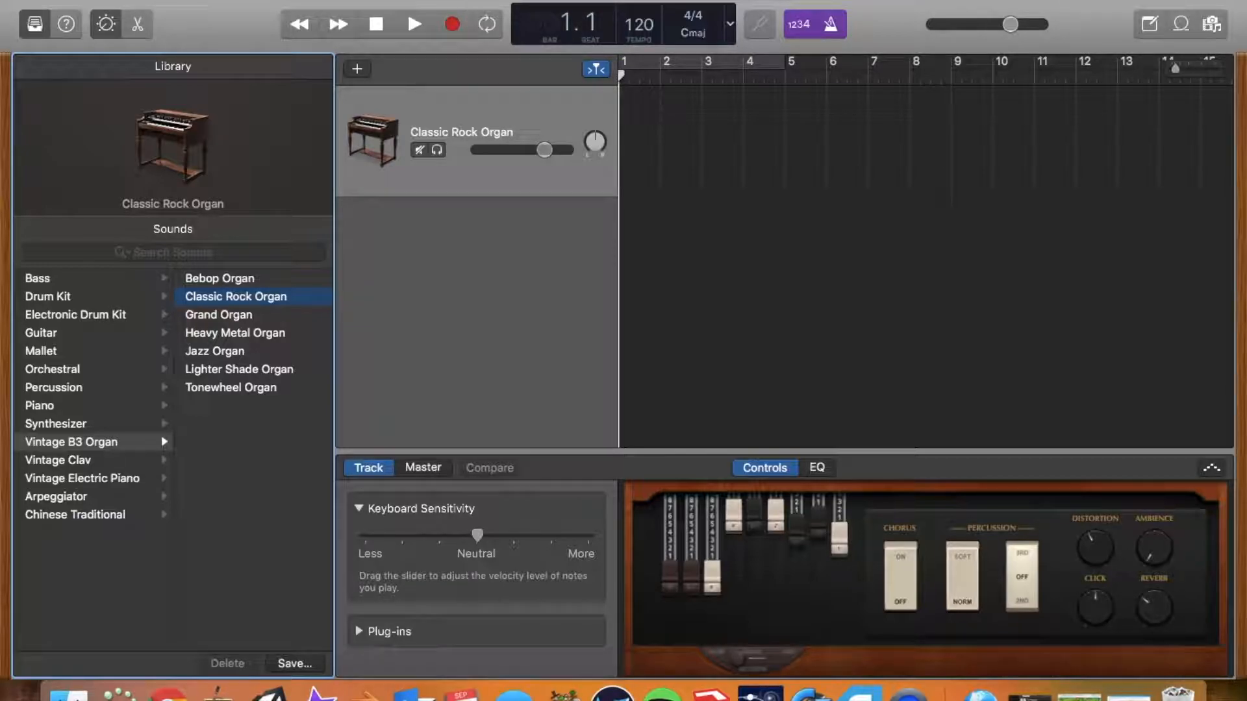
Open the preferences to examine the Audio/MIDI device, effects and MIDI settings, and close them.
left_click(73, 1)
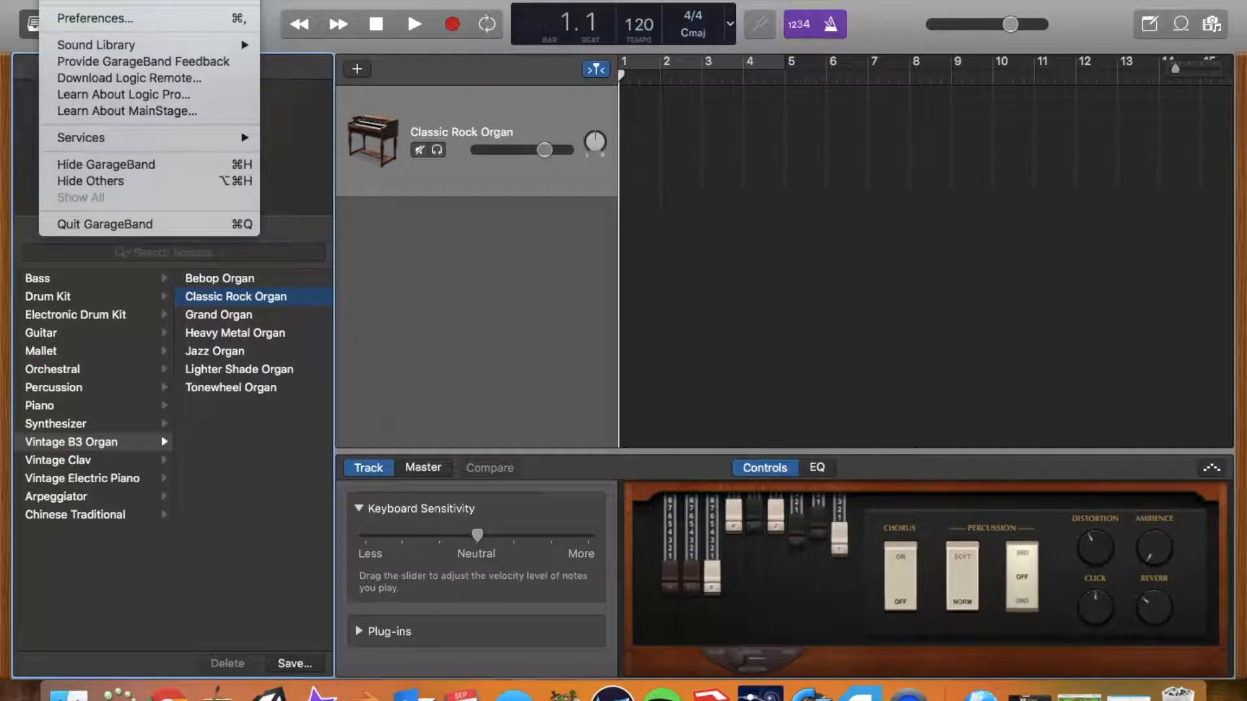
left_click(78, 18)
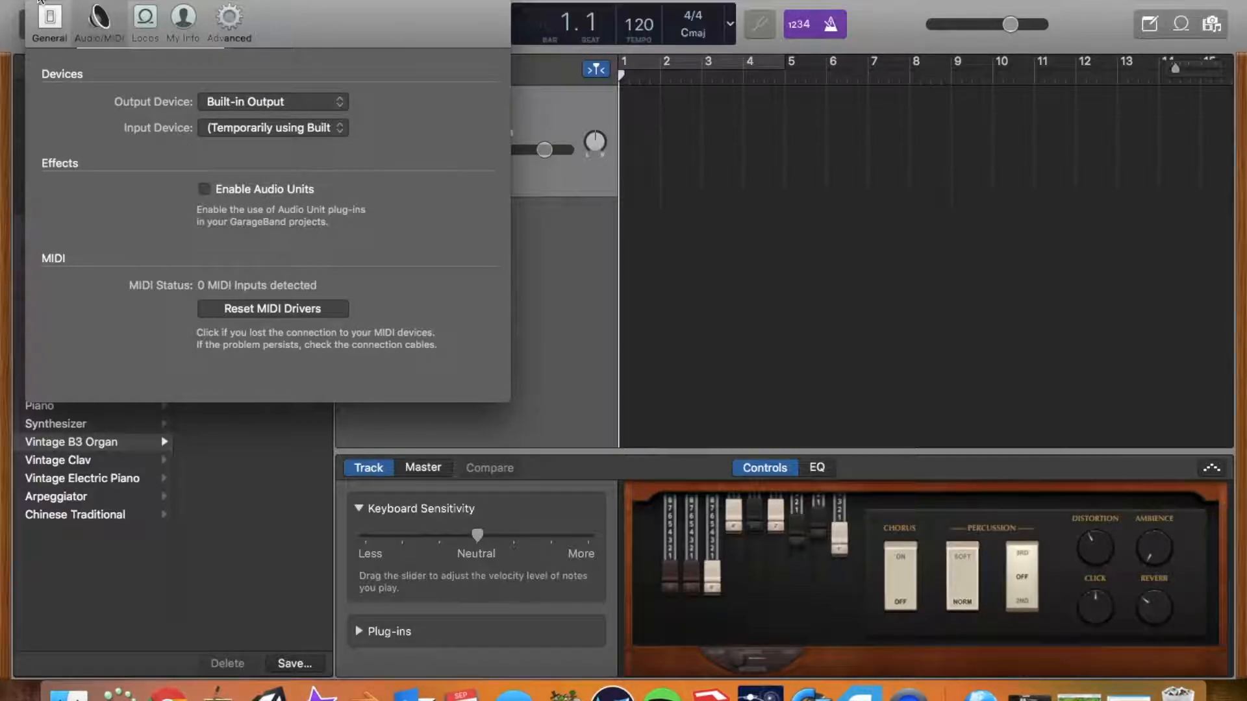
left_click(40, 2)
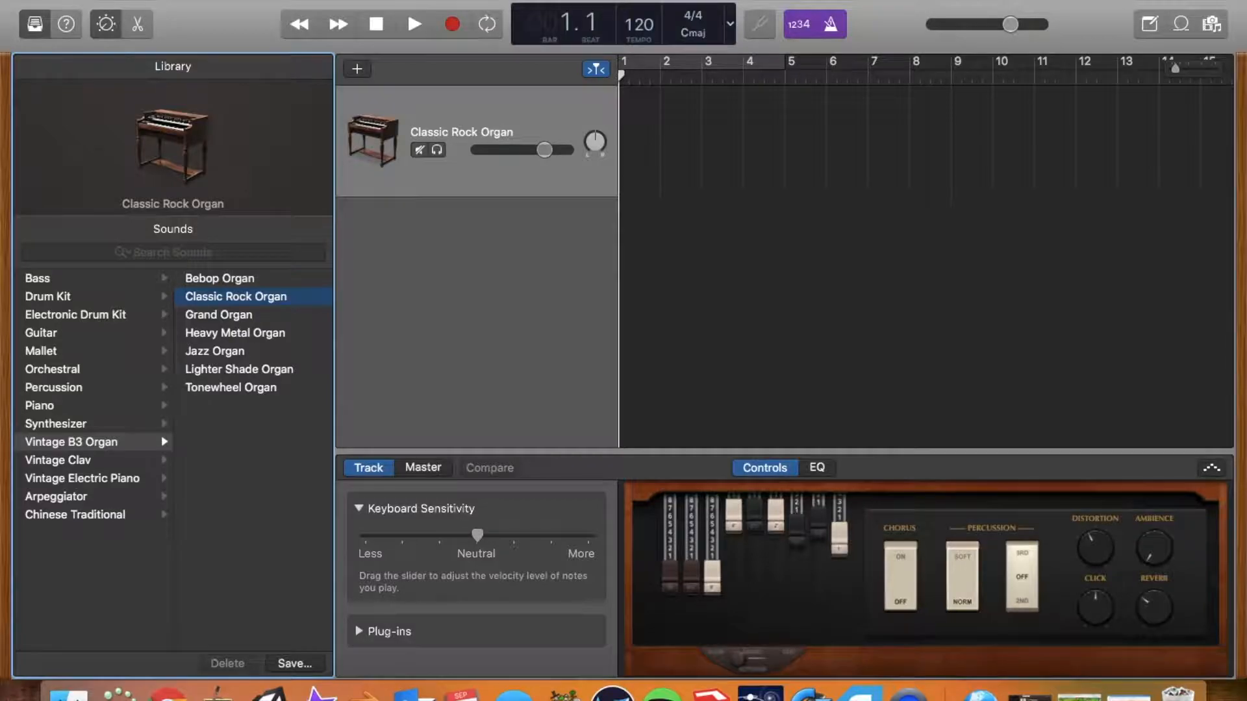
left_click(182, 1)
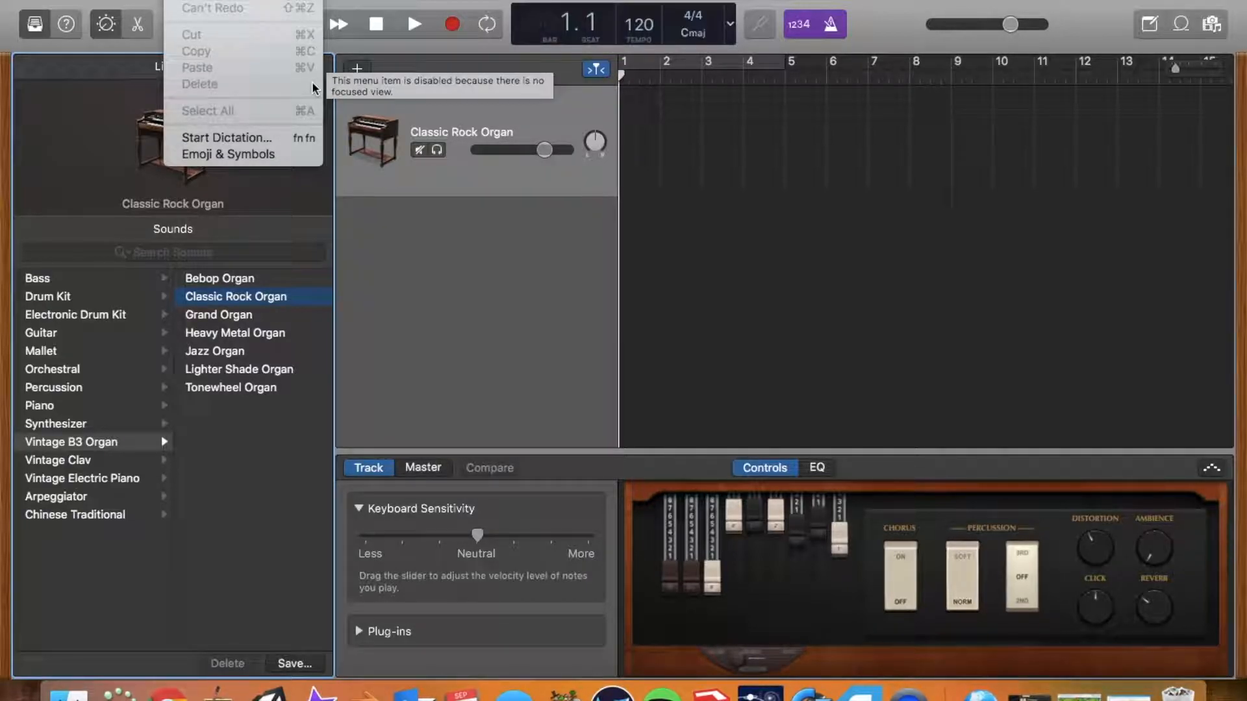
mouse_move(220, 0)
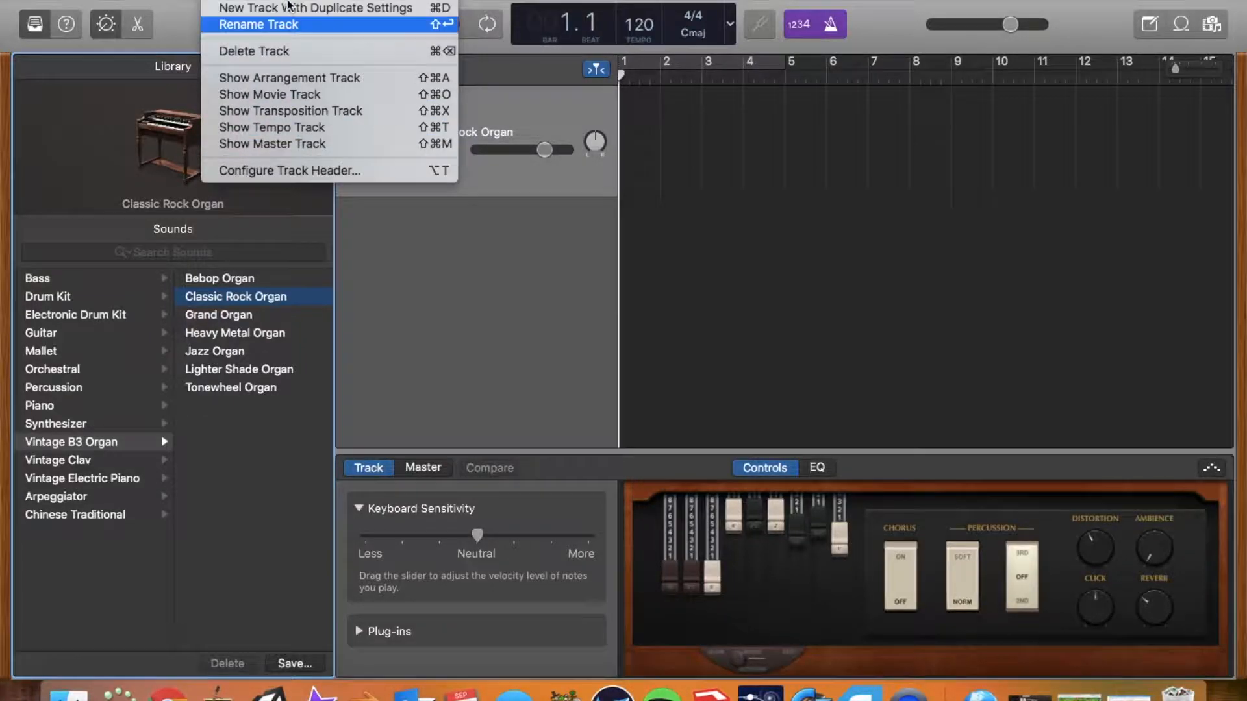
mouse_move(272, 0)
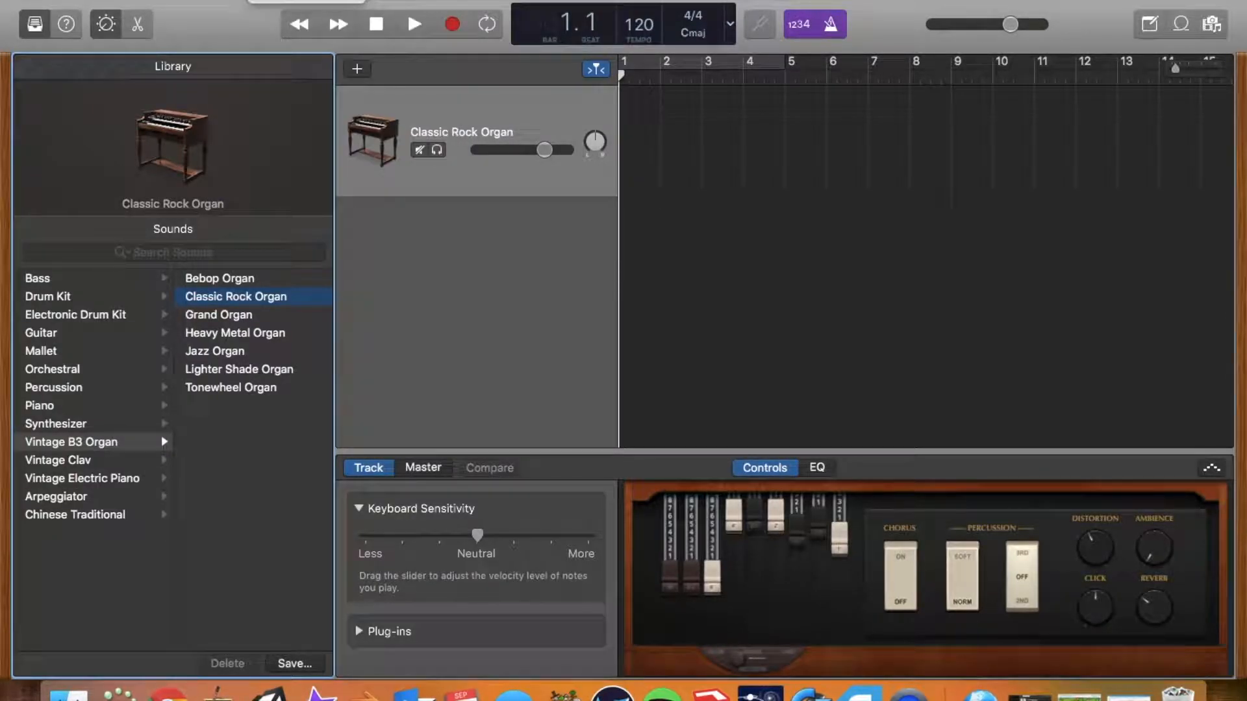
mouse_move(322, 0)
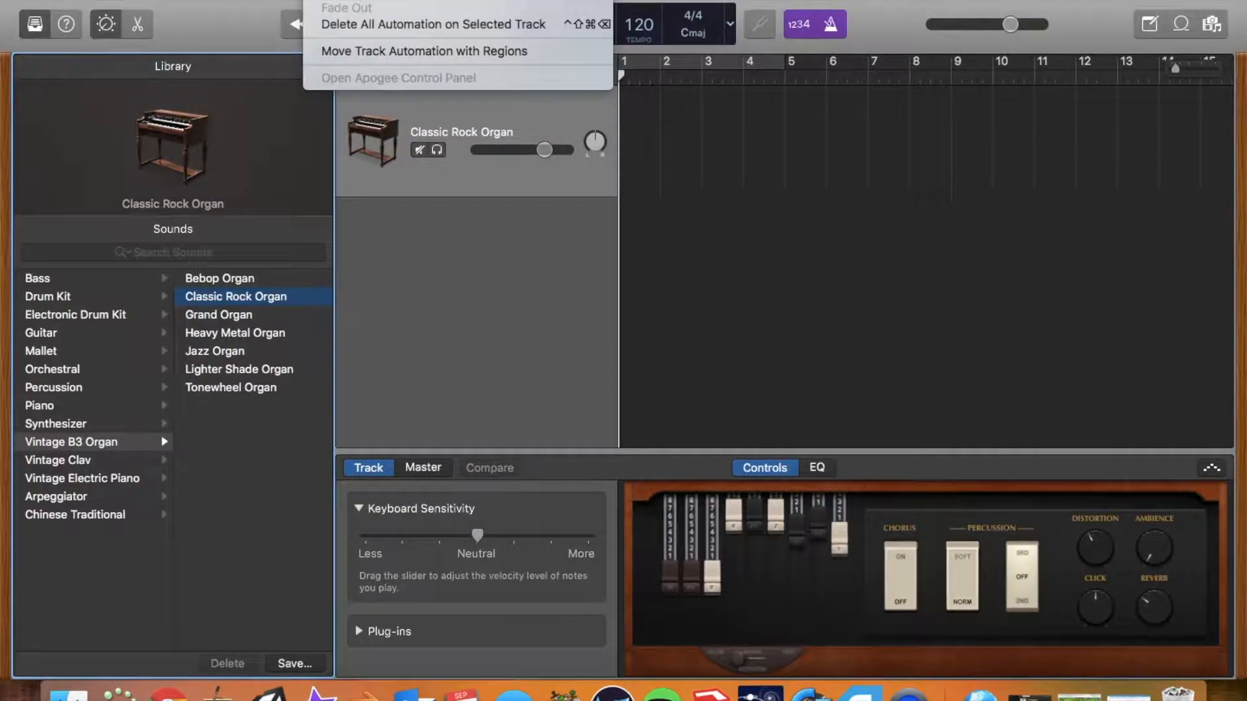
mouse_move(365, 0)
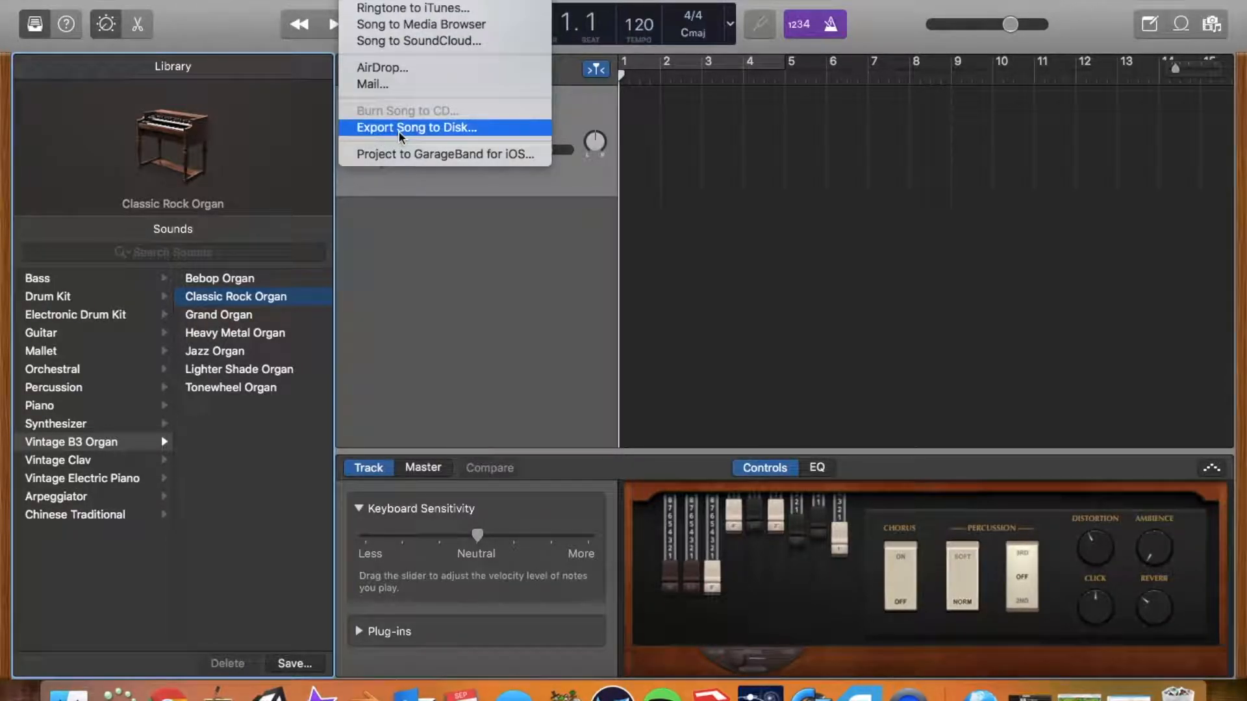
Show the Editor for the organ track and hide it again.
mouse_move(406, 2)
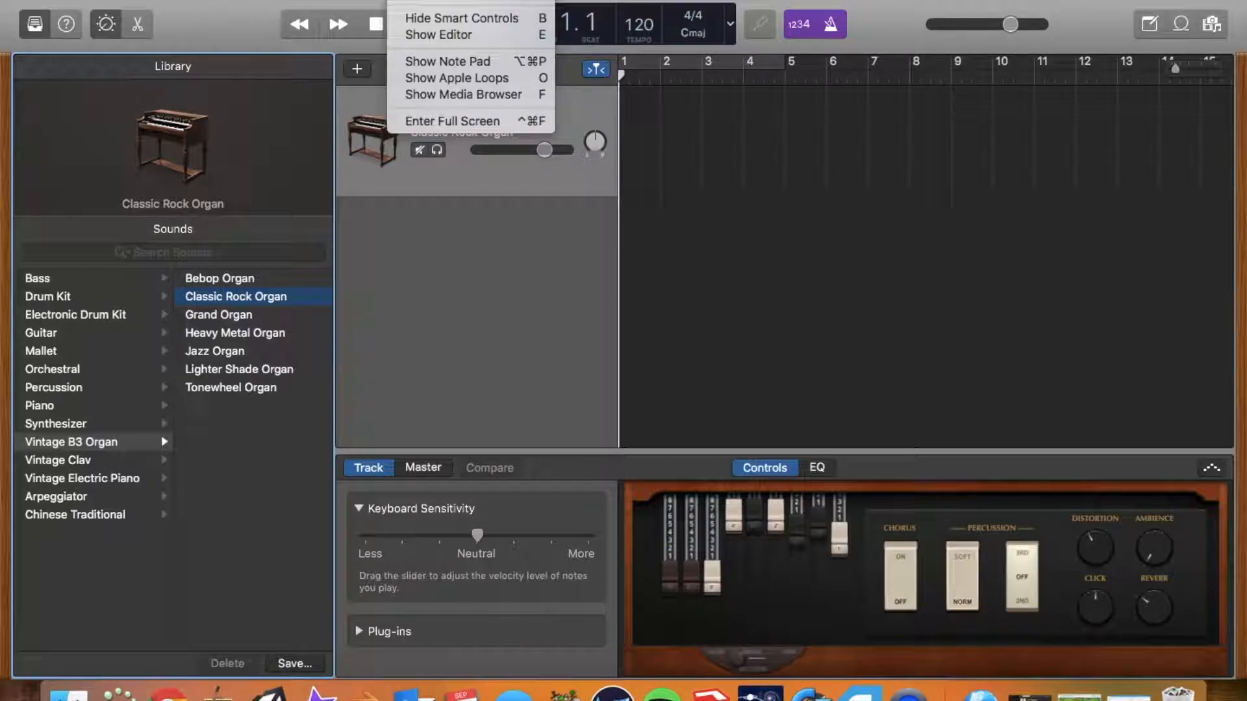
mouse_move(448, 2)
left_click(438, 37)
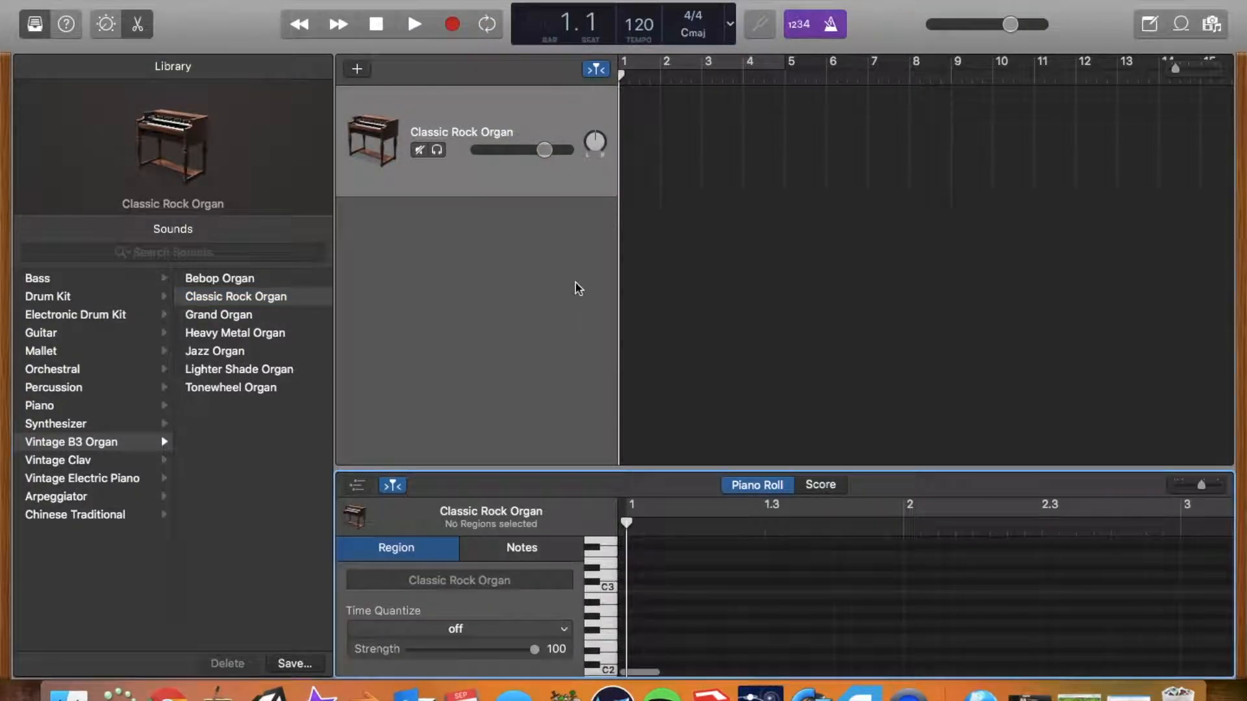
left_click(403, 1)
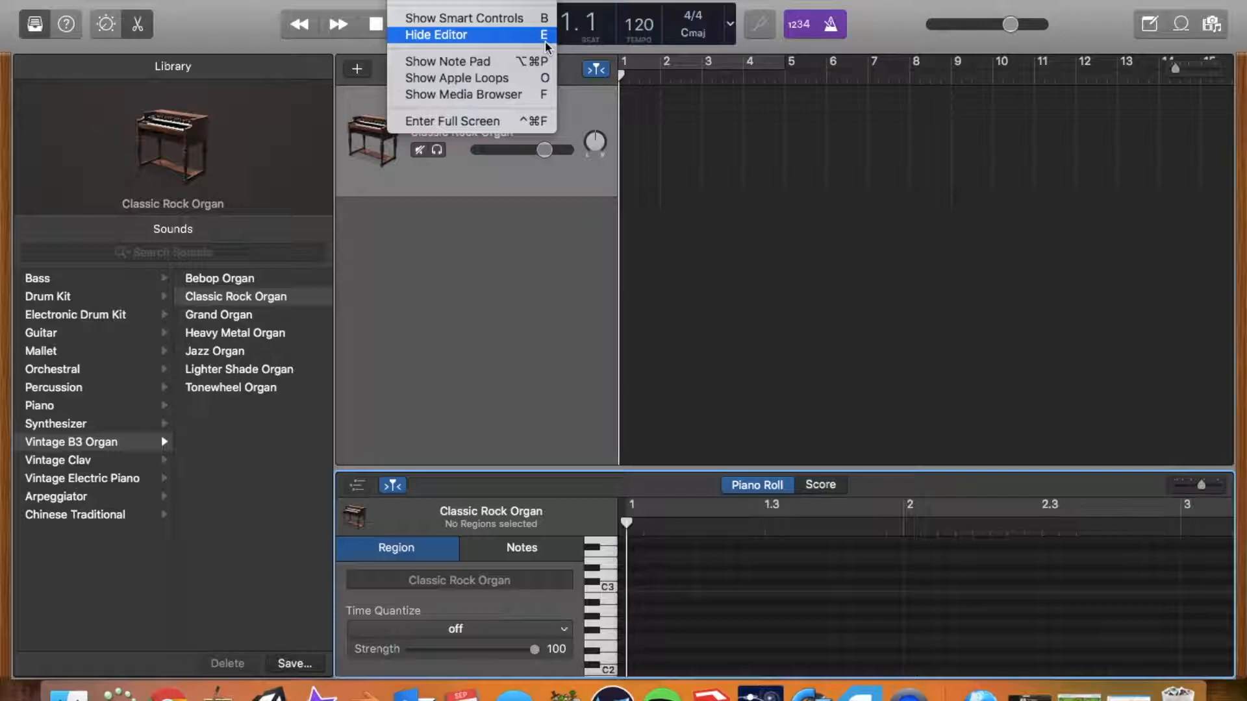
left_click(565, 340)
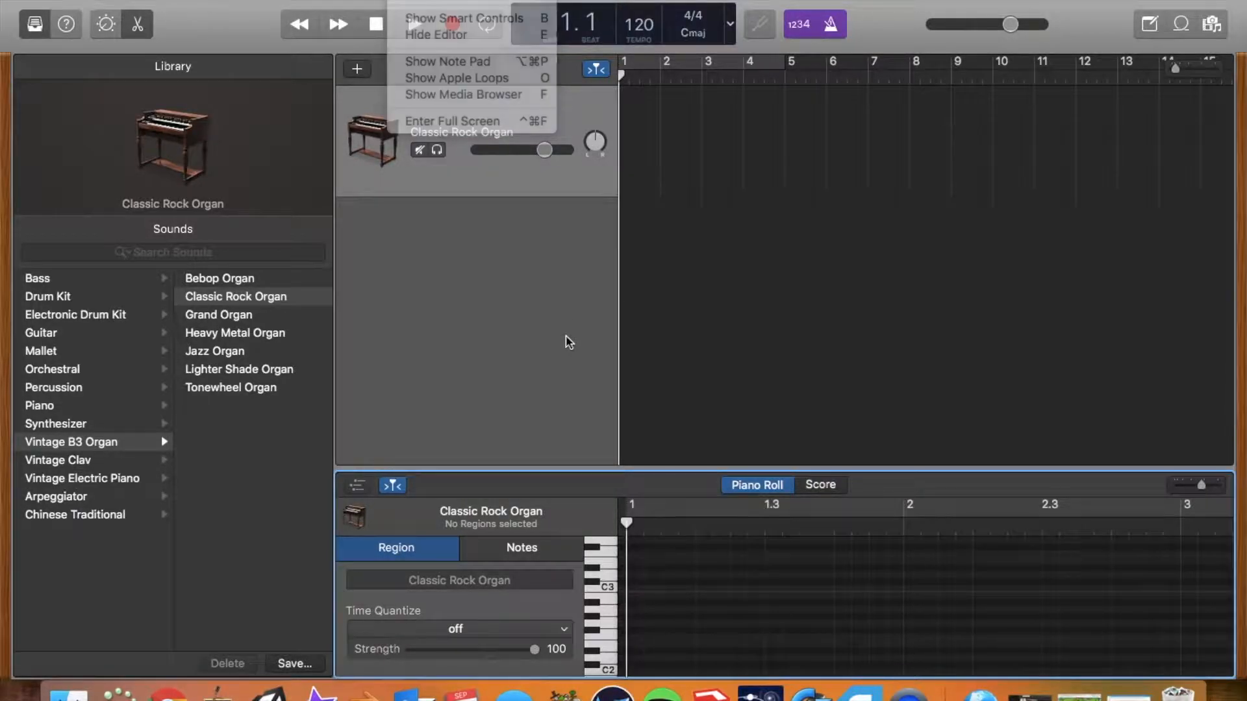
key("e")
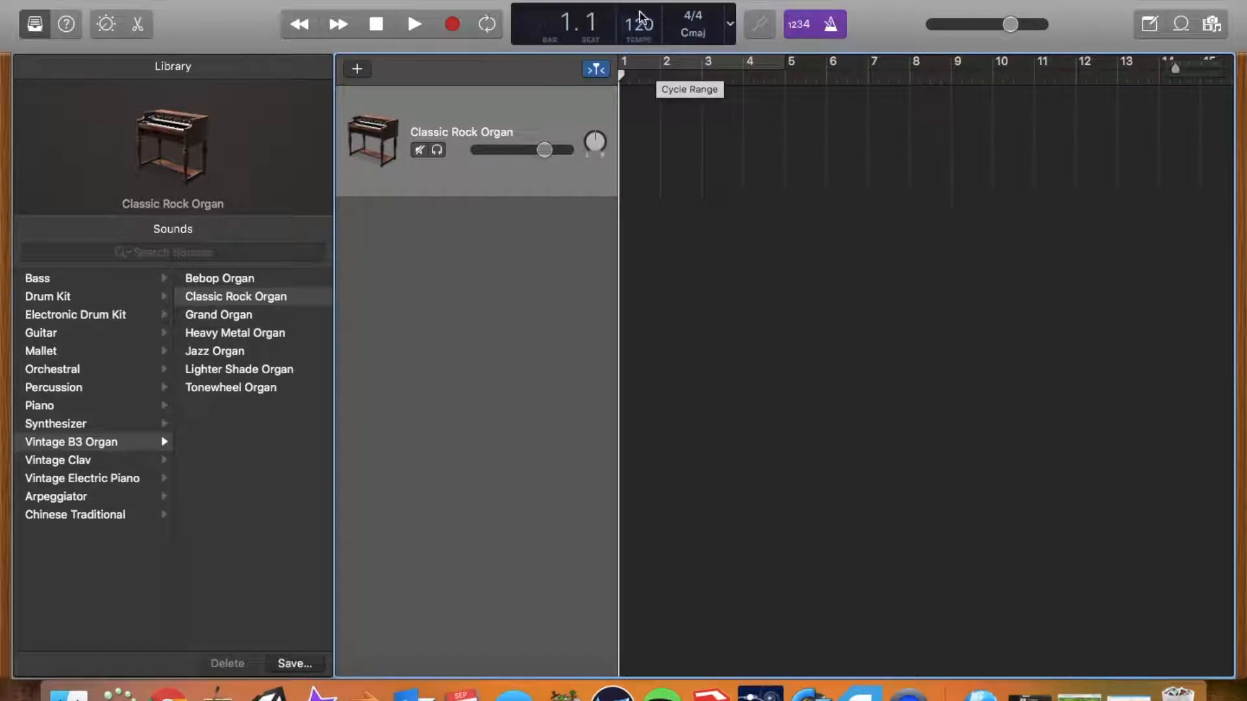
Set the project tempo to 60 and play a few bars to hear the metronome at that speed.
double_click(648, 26)
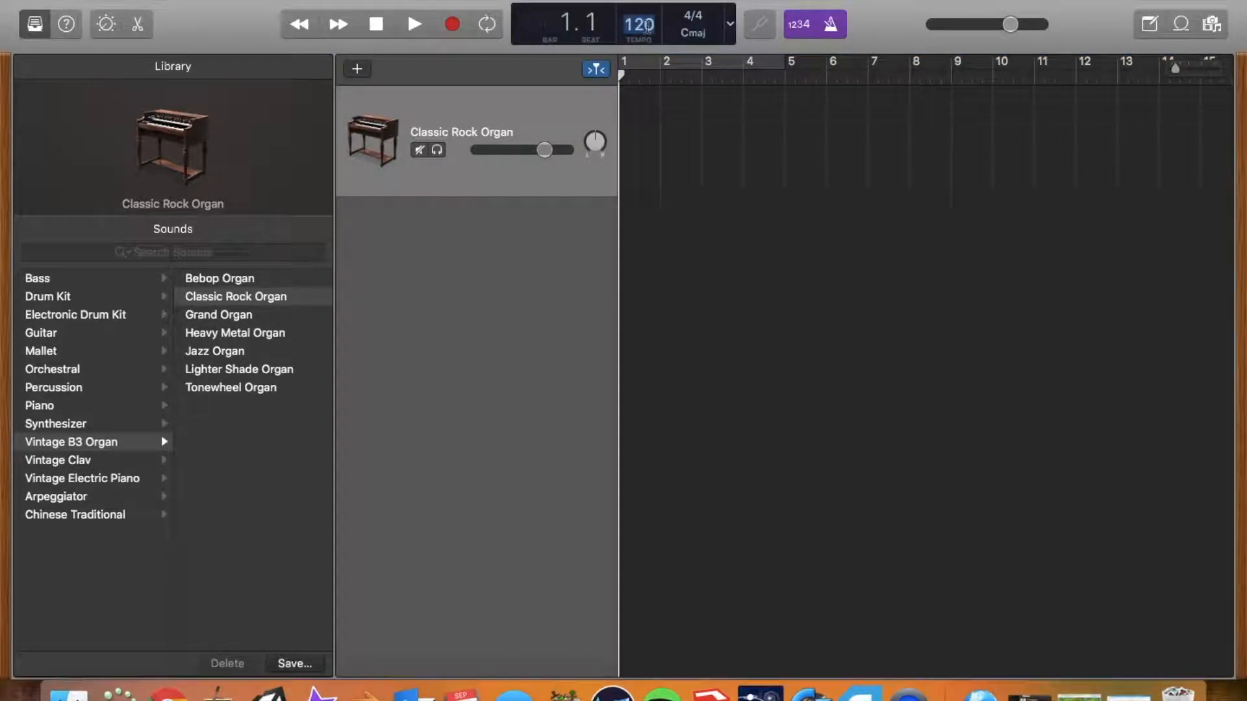
type("60")
left_click(794, 264)
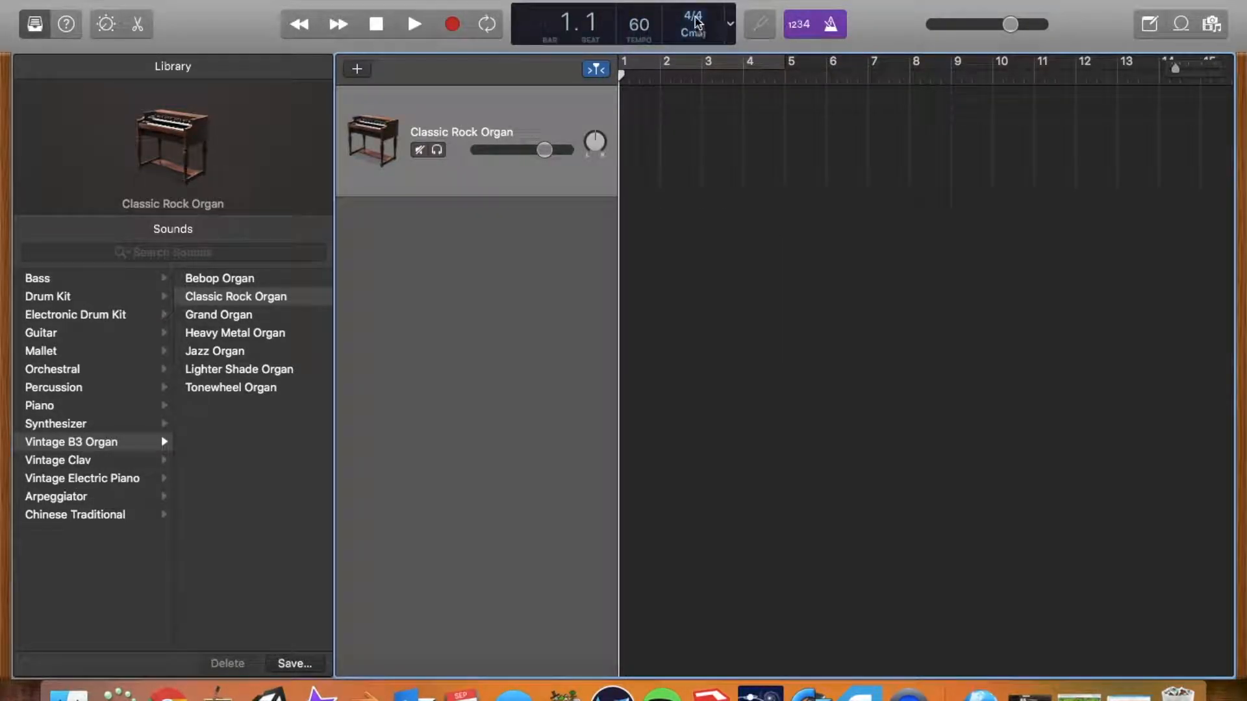
key("space")
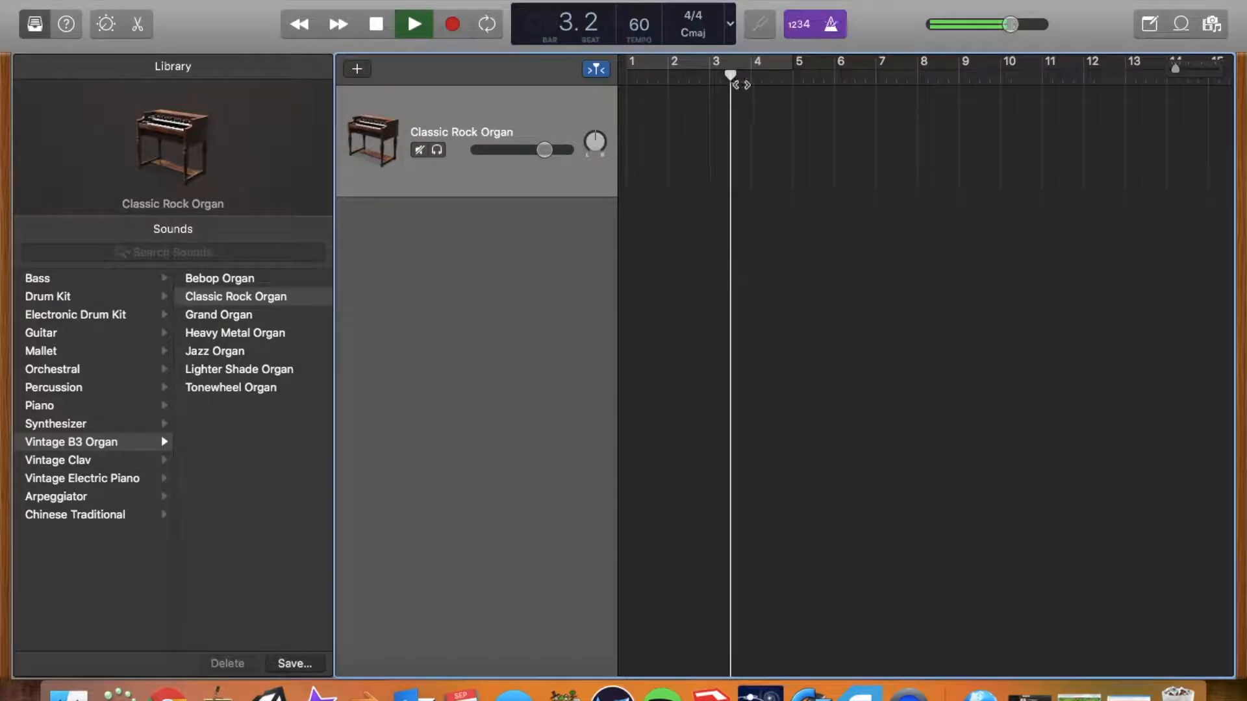
key("space")
Set the project tempo to 120 and play a few bars to hear the metronome at that speed.
double_click(639, 24)
type("120")
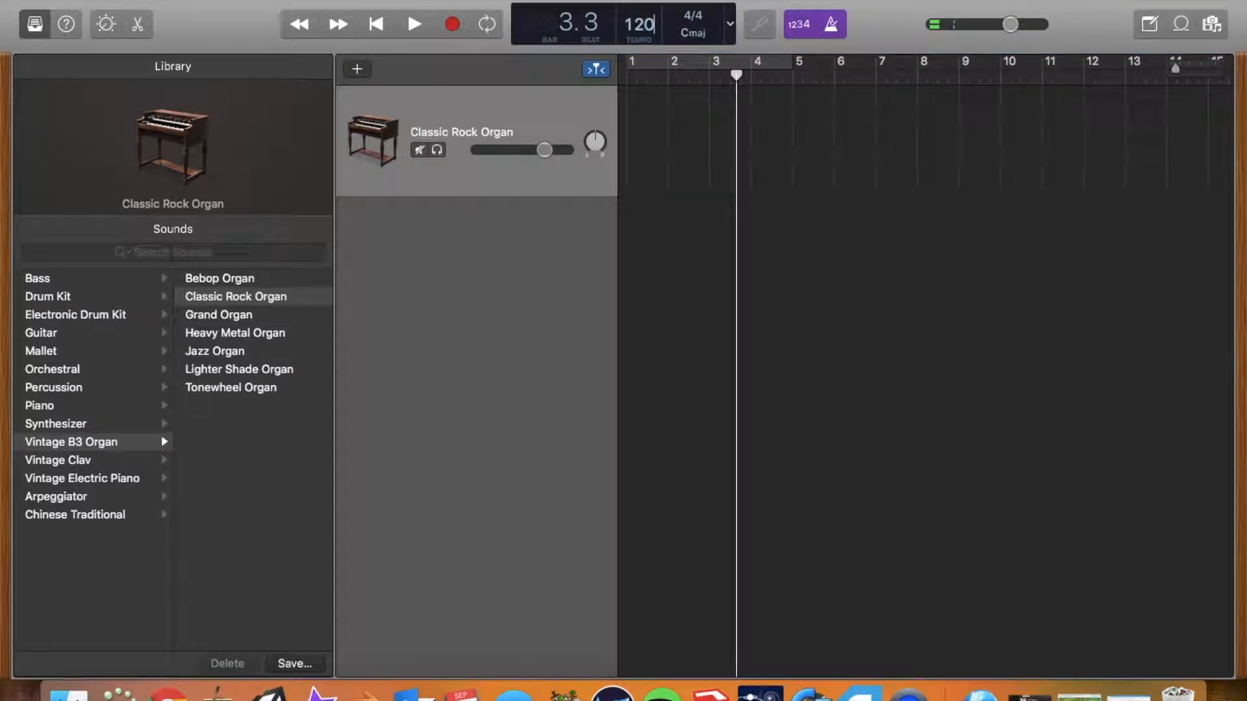
left_click(408, 30)
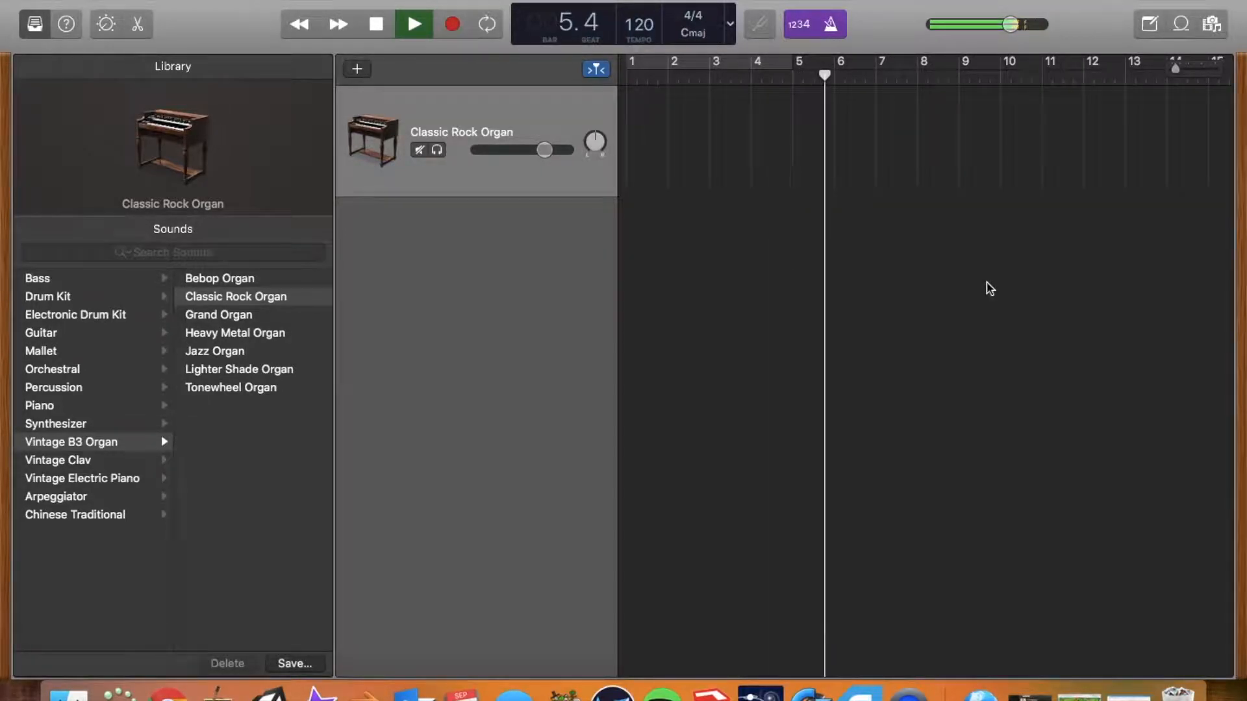
key("space")
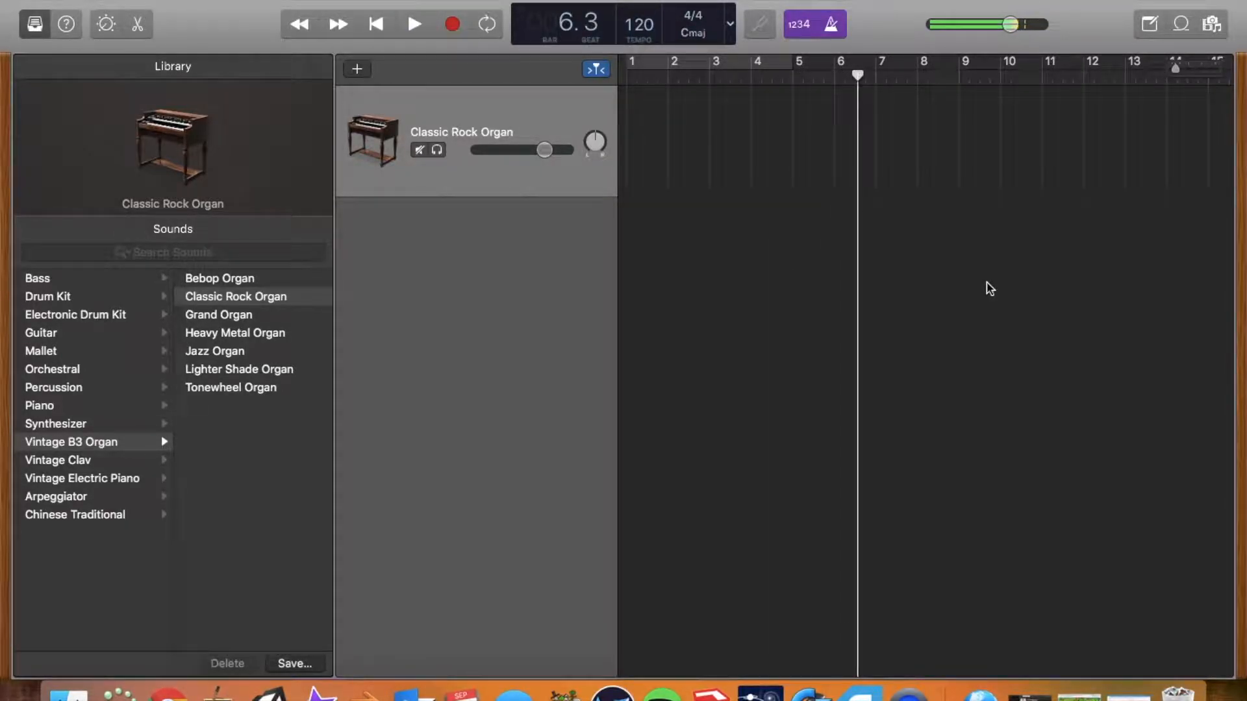
Turn off the metronome and set the transport display mode to Beats & Time.
left_click(842, 31)
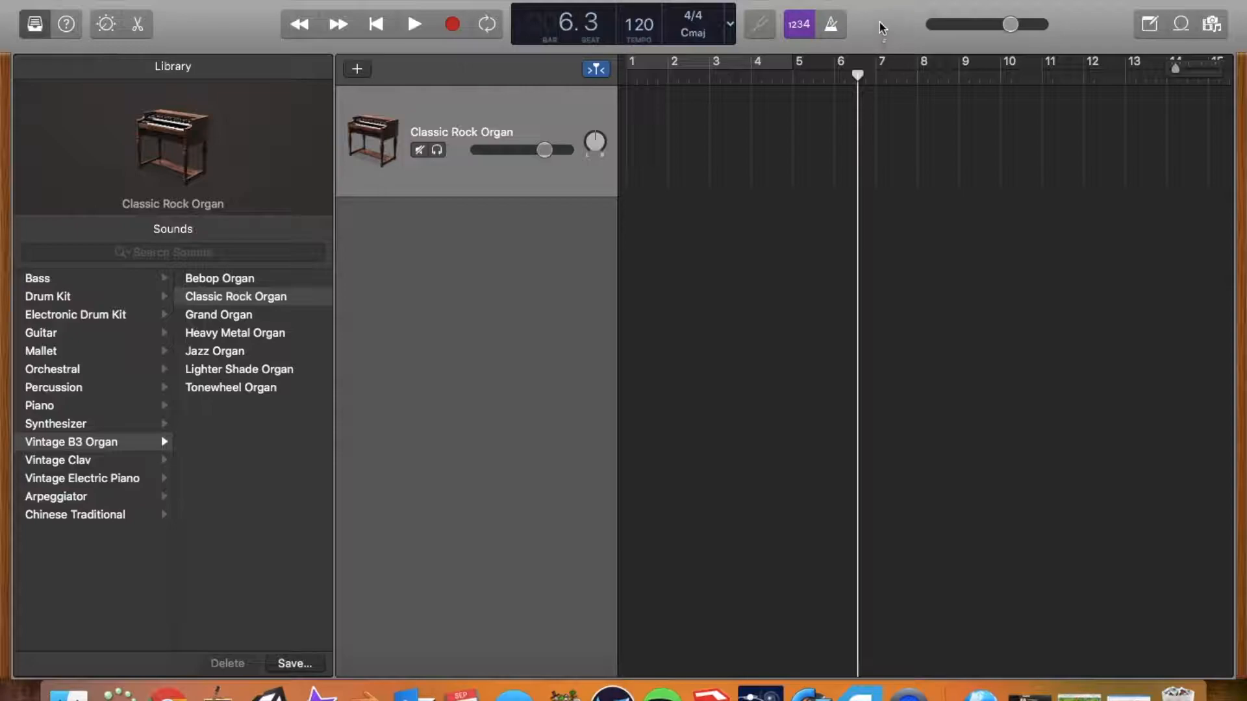
left_click(730, 23)
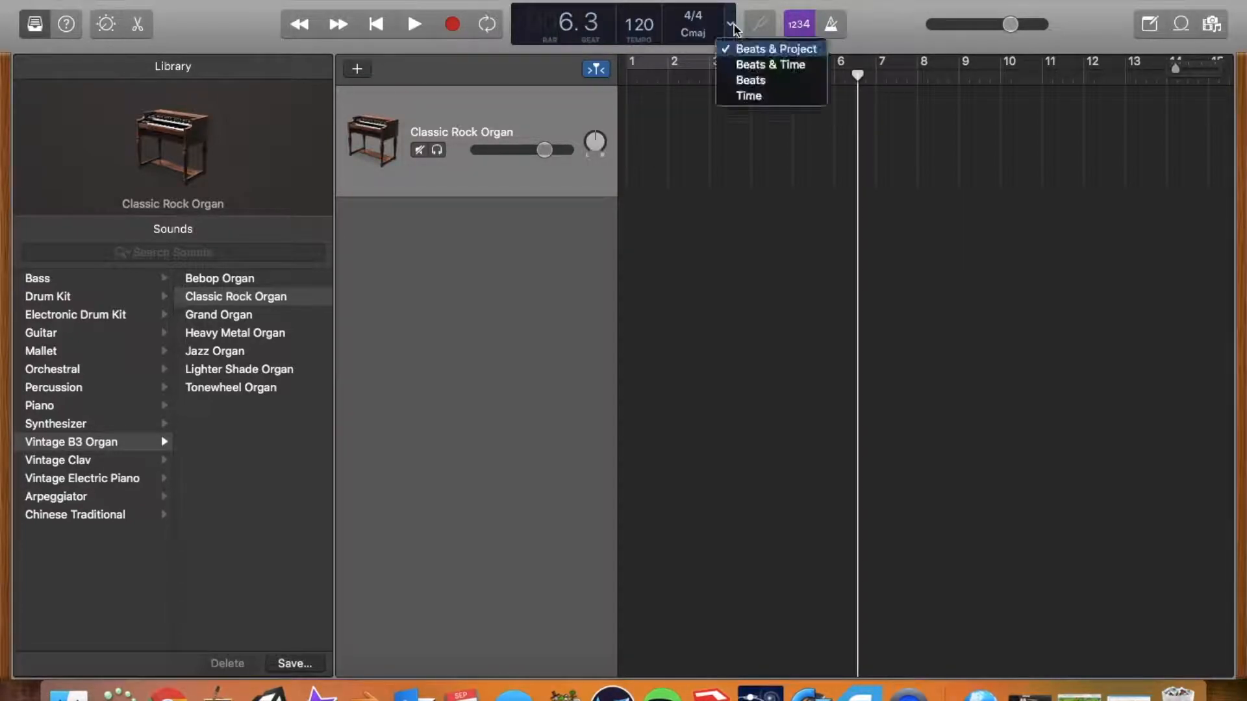
left_click(761, 65)
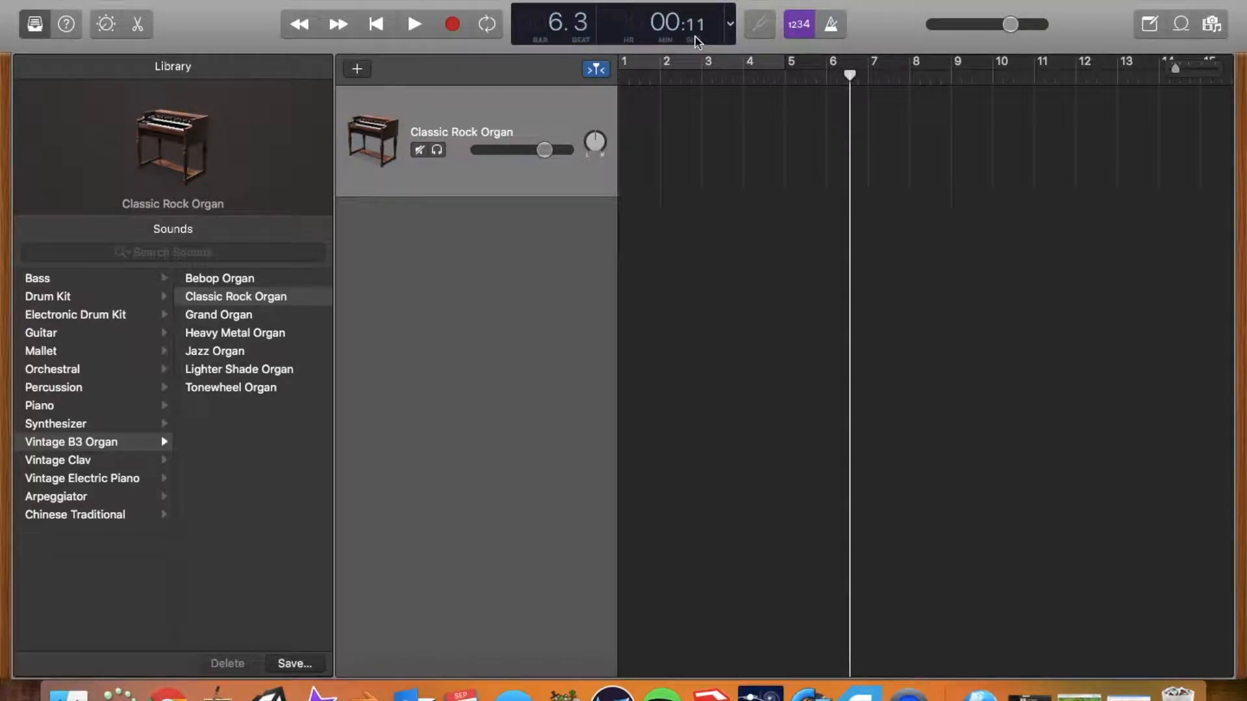
left_click(730, 25)
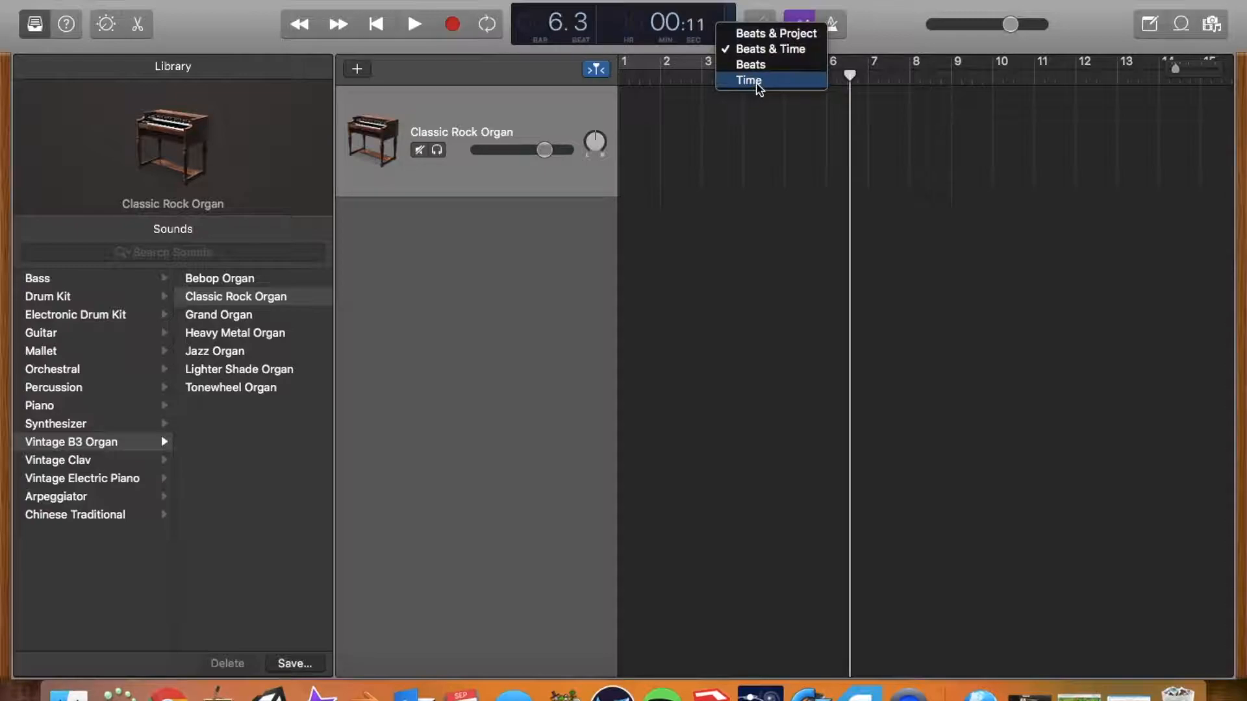
left_click(913, 22)
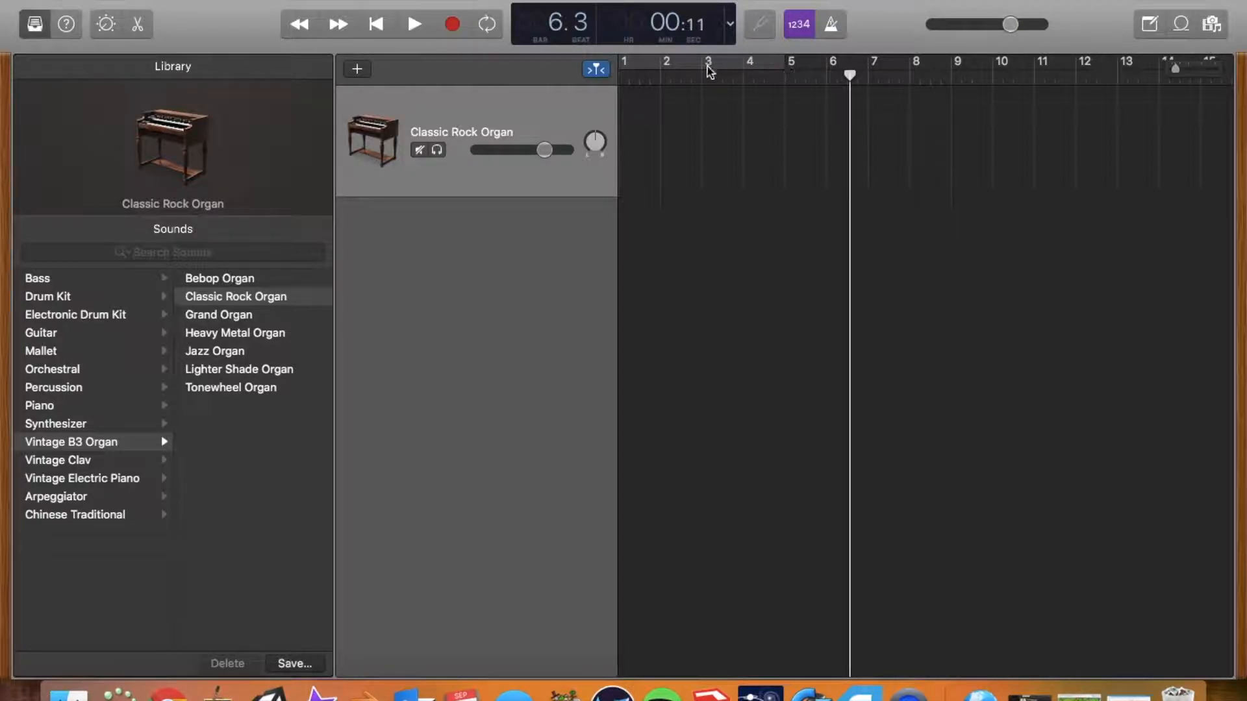
Play the project from bar 1 with the metronome turned back on, and adjust the master volume.
left_click(630, 85)
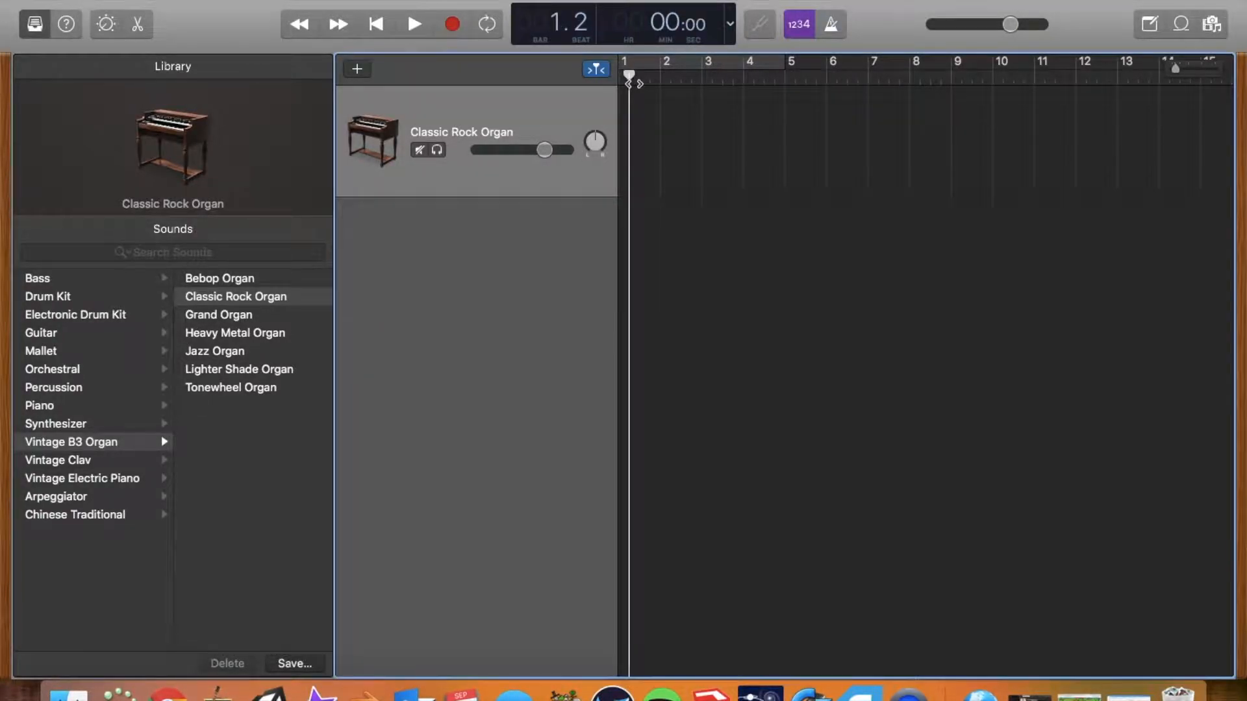
key("space")
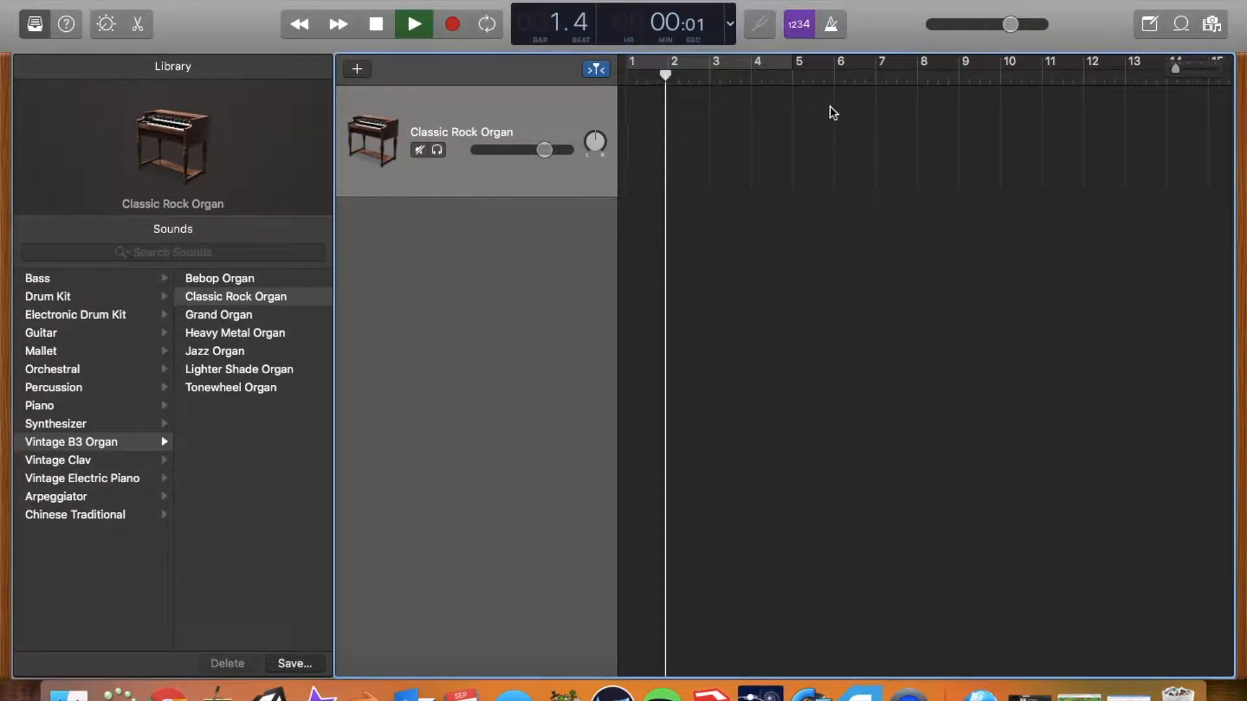
left_click(832, 24)
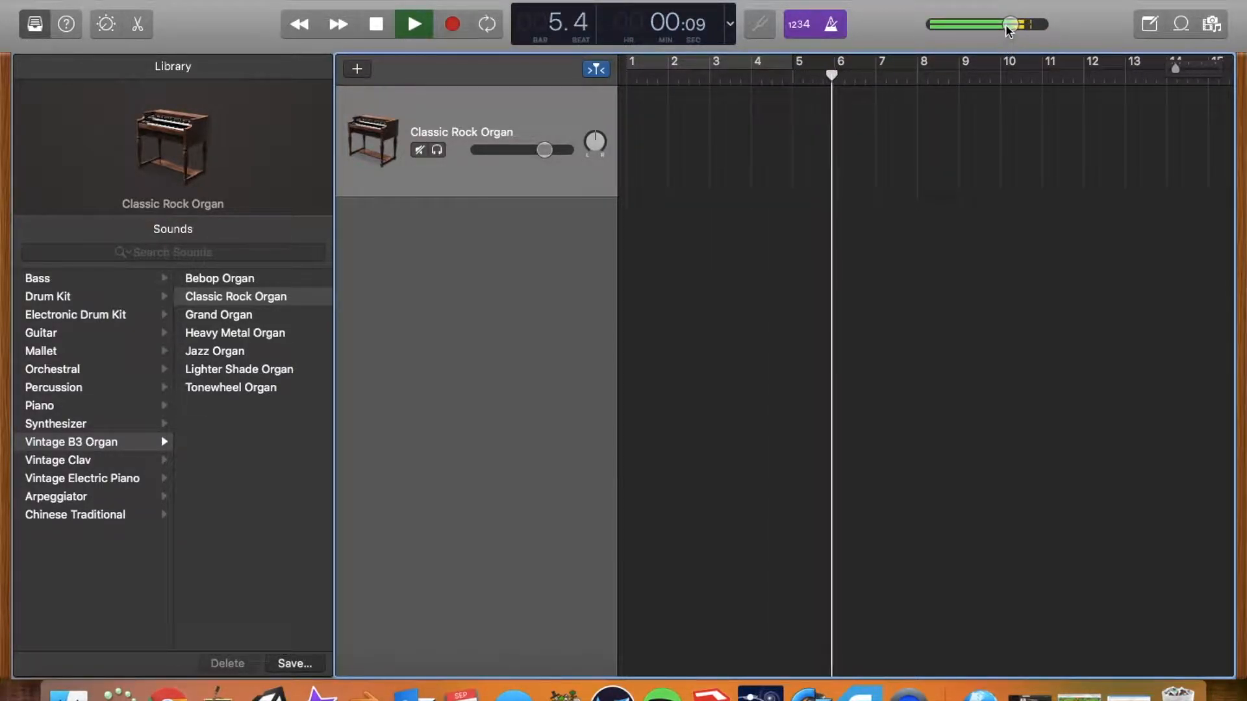
left_click_drag(1009, 24, 990, 25)
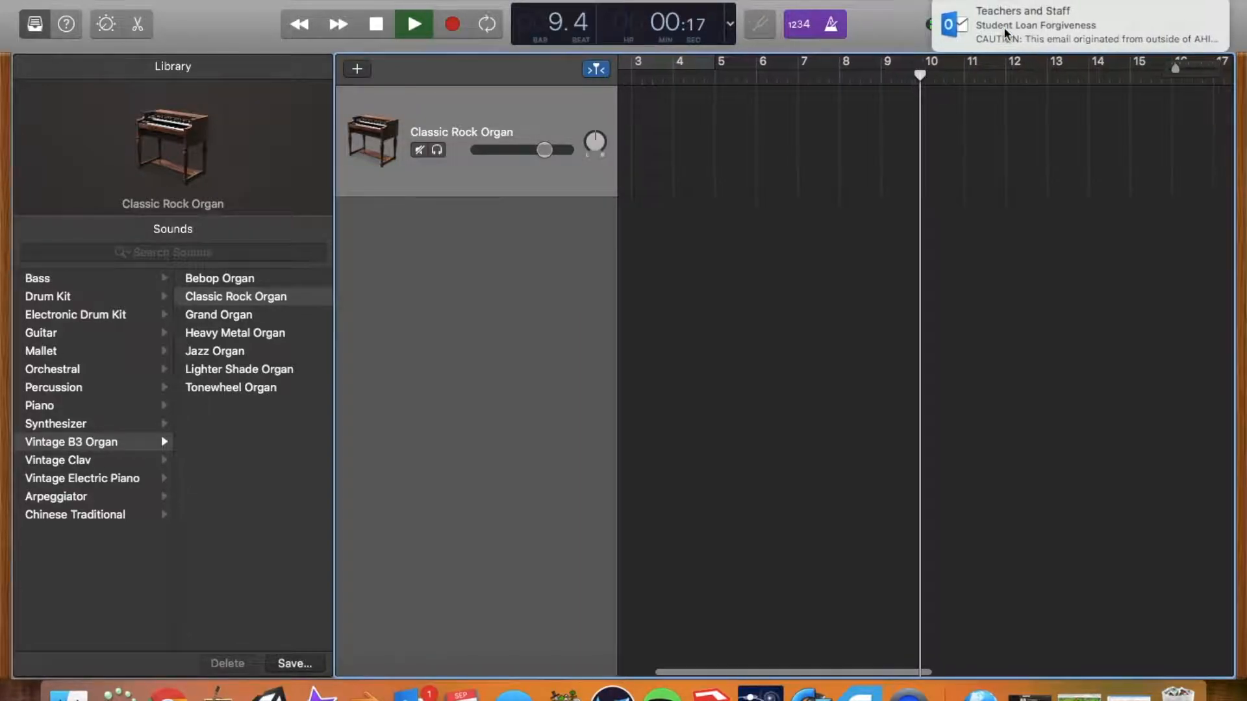
Stop playback, and view the project's Note Pad before hiding it again.
key("space")
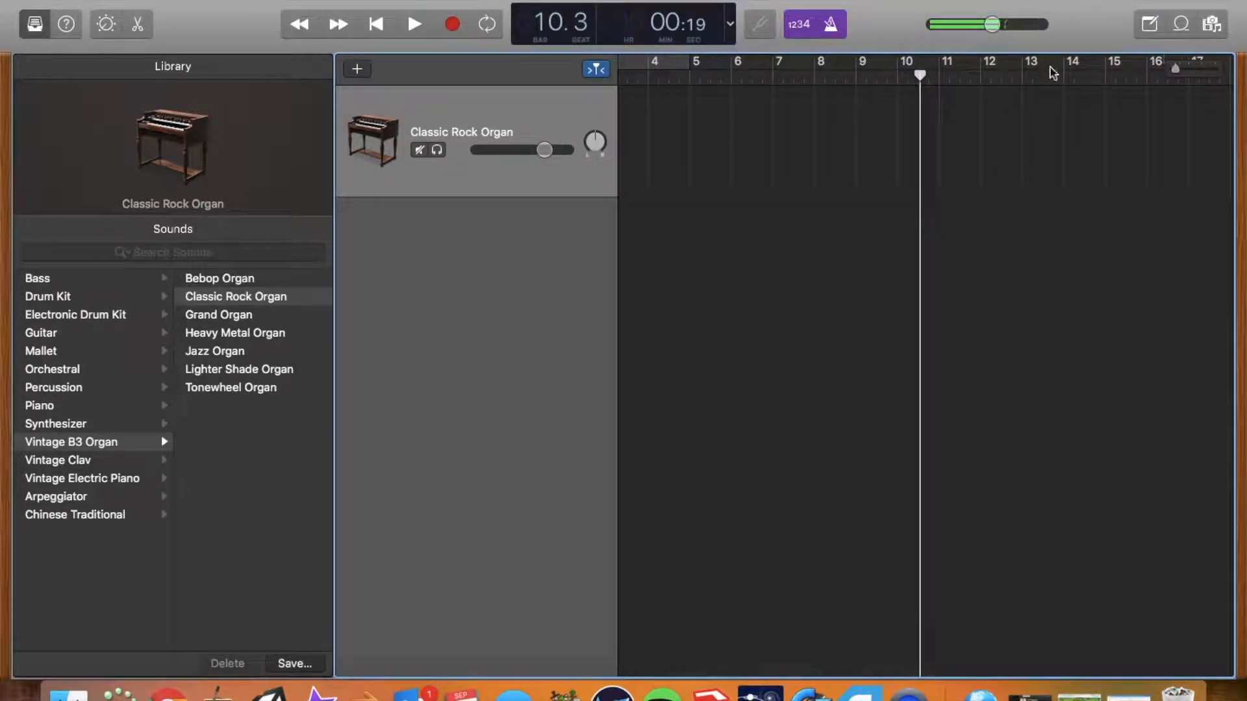
left_click(1148, 25)
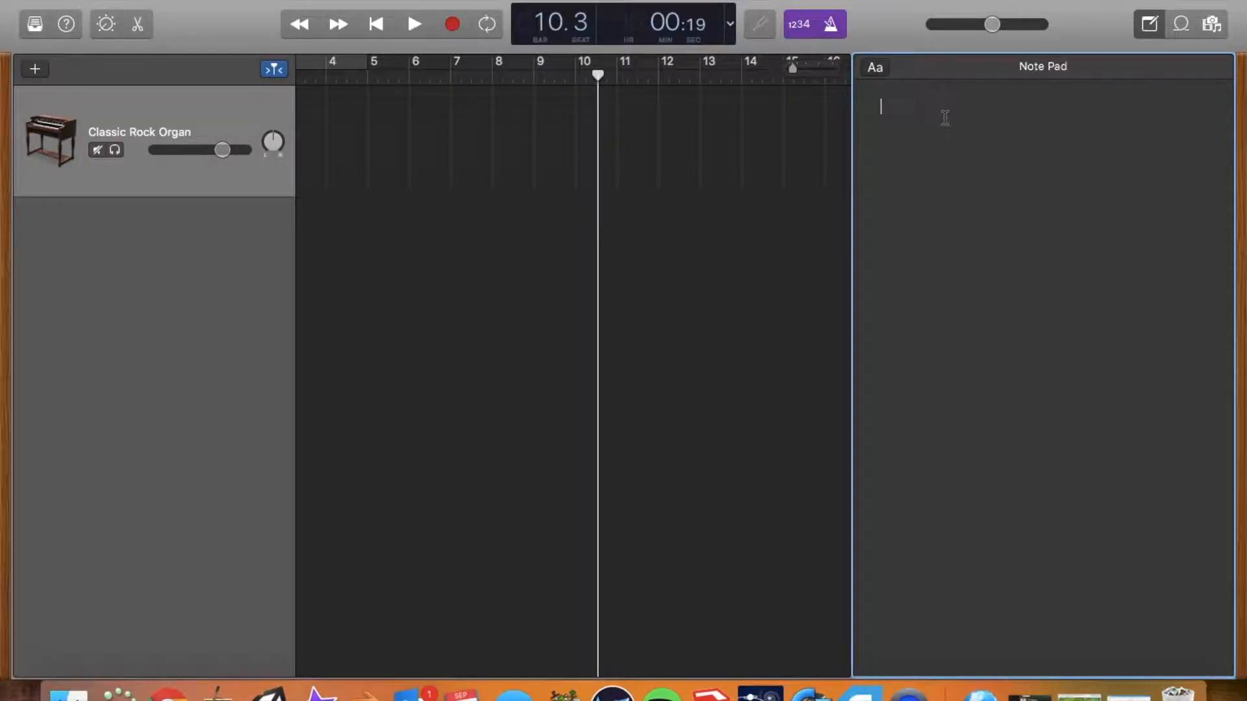
left_click(1152, 27)
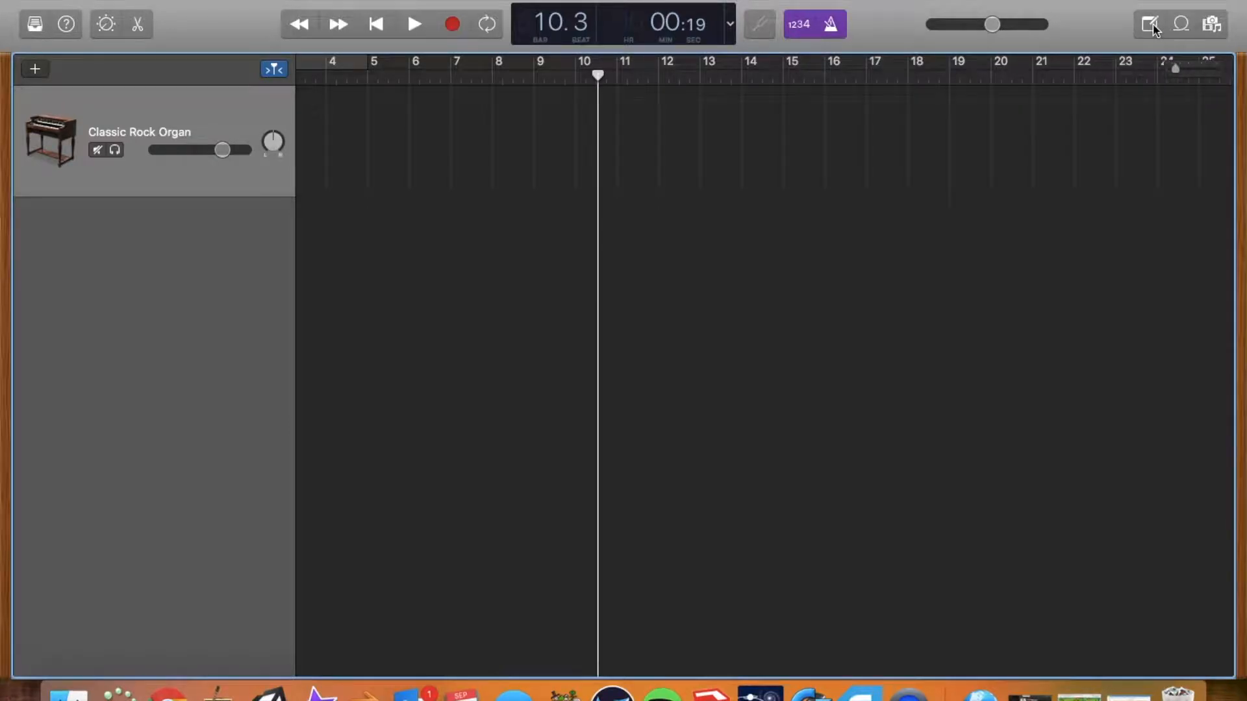
Show the Loop Browser and look through its Instrument, Genre and Moods filter categories.
left_click(1187, 25)
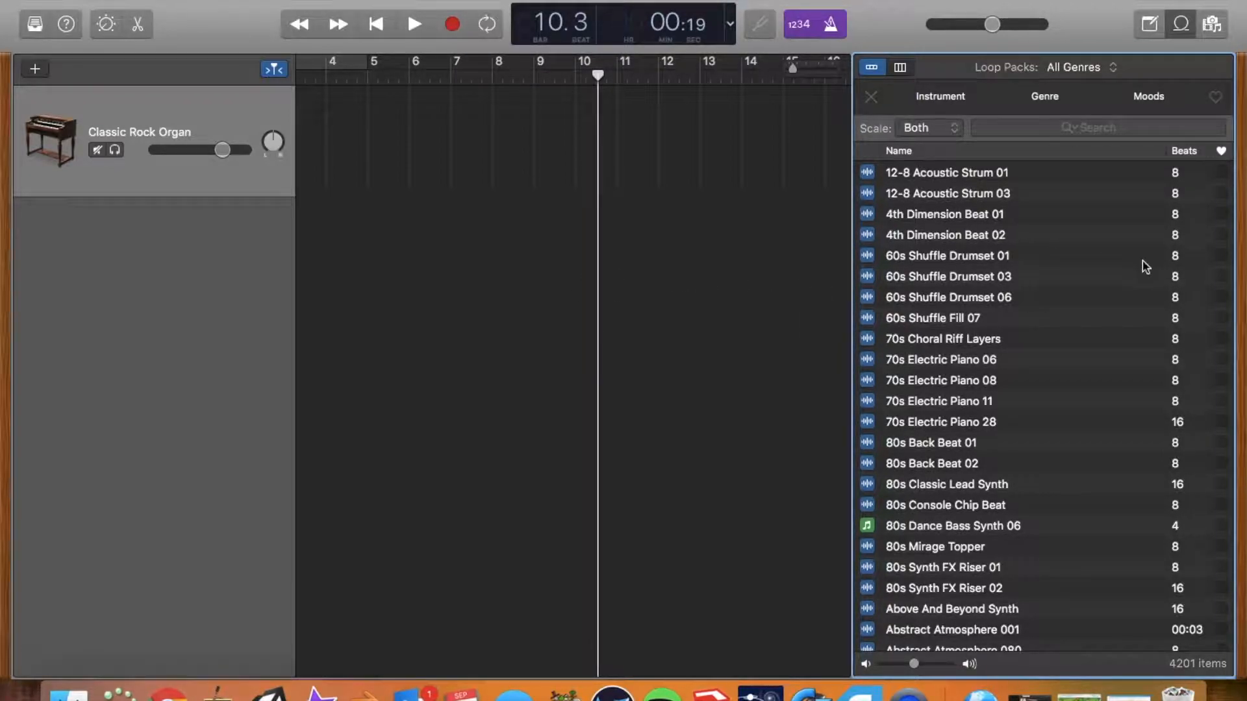
left_click(930, 99)
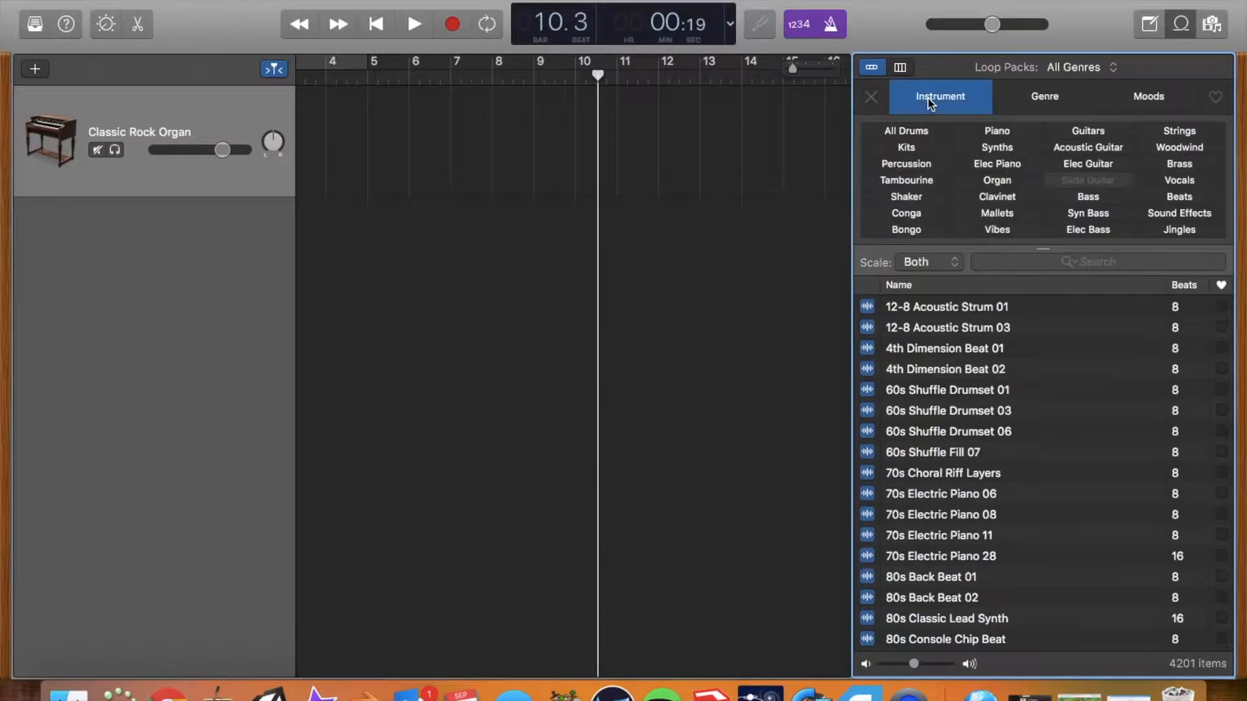
left_click(1046, 100)
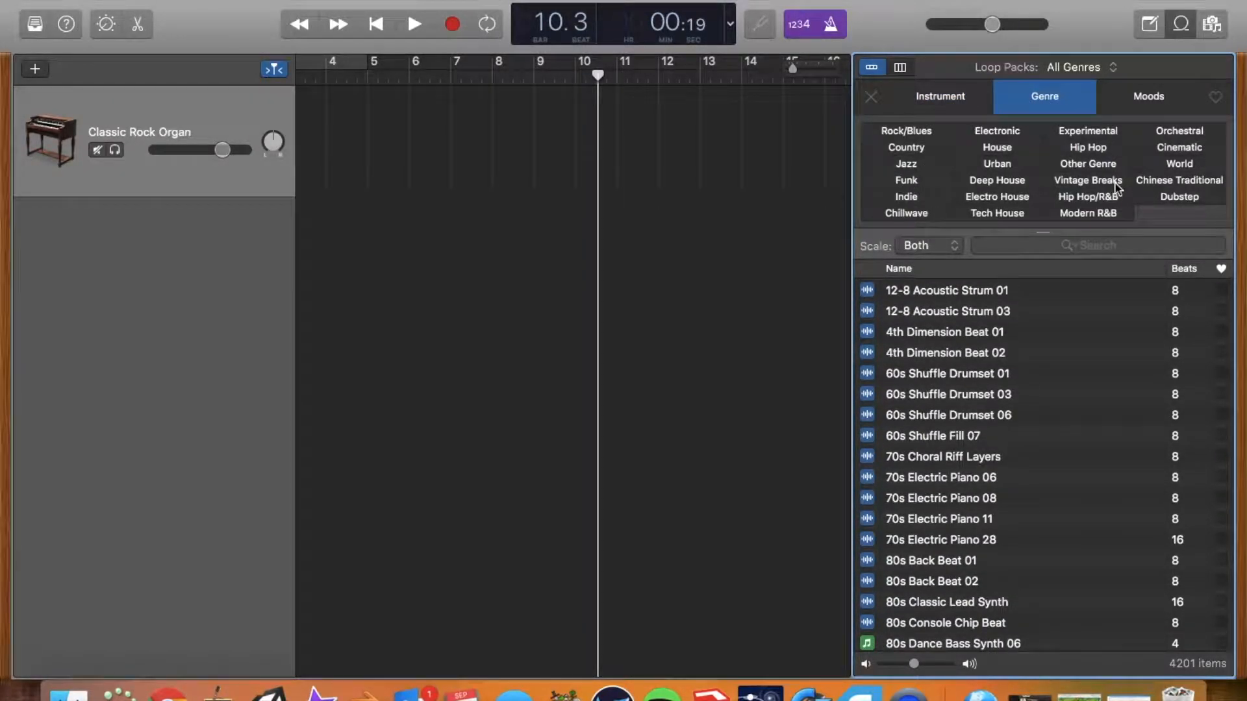
left_click(1141, 100)
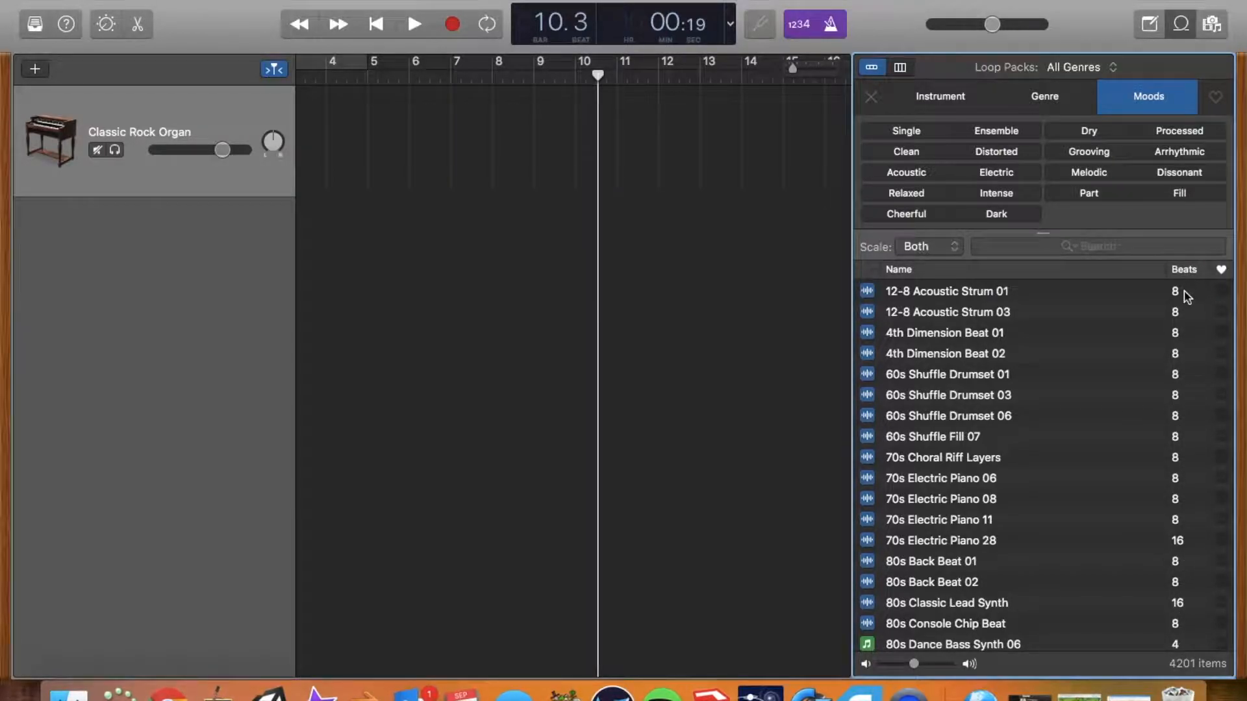
Add the 12-8 Acoustic Strum 01 loop at bar 1 on a new track below the organ.
left_click_drag(967, 298, 304, 232)
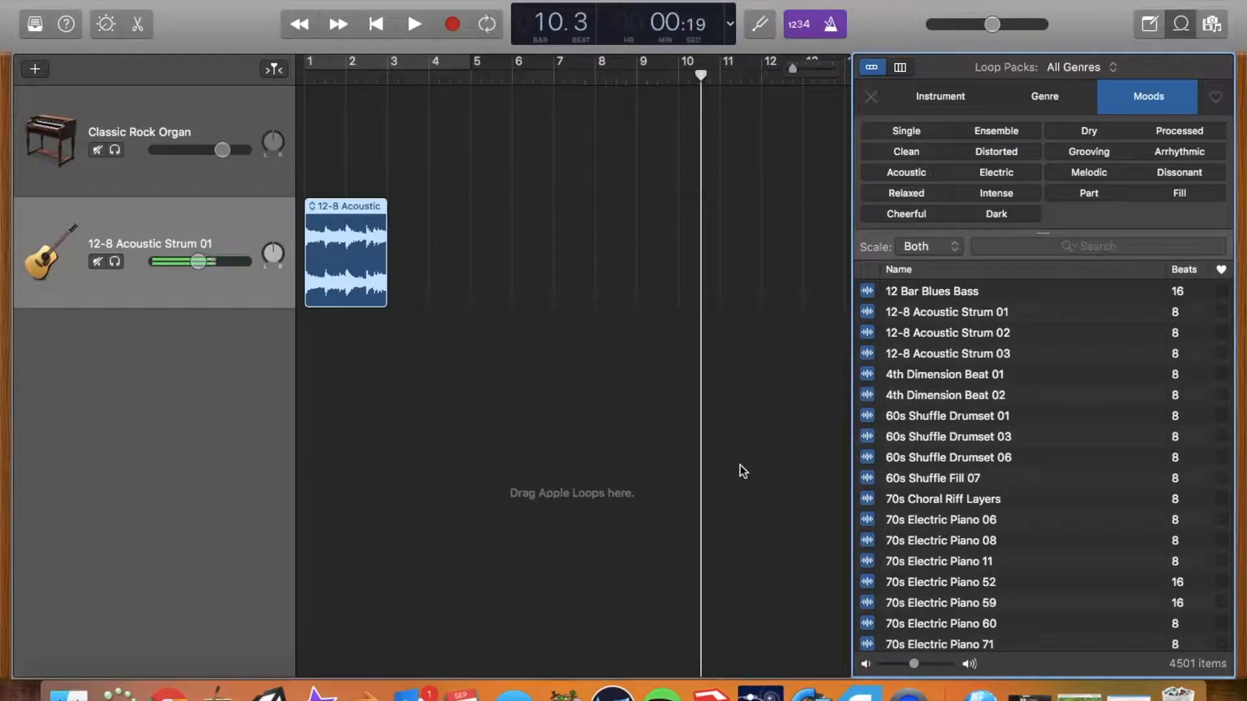
mouse_move(793, 68)
left_mouse_down()
mouse_move(781, 73)
mouse_move(838, 70)
mouse_move(789, 83)
left_mouse_up()
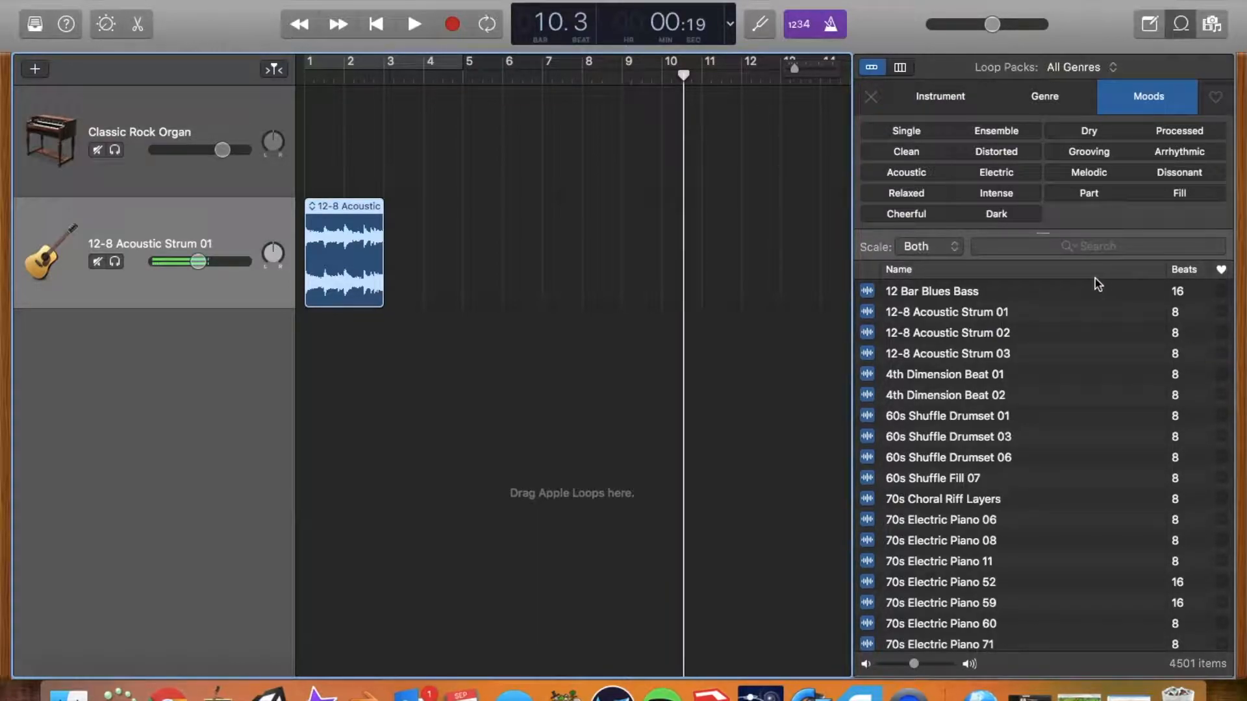
Search the Apple Loops for "razor".
left_click(1038, 250)
type("r")
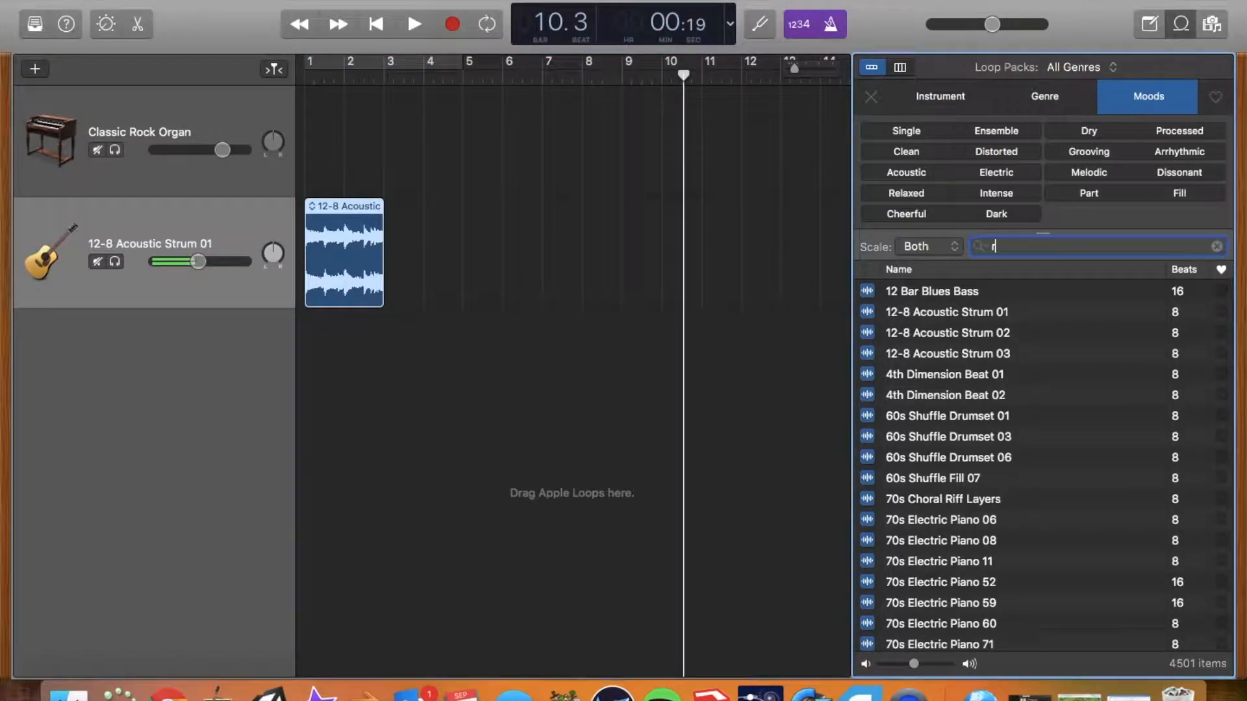
type("azor")
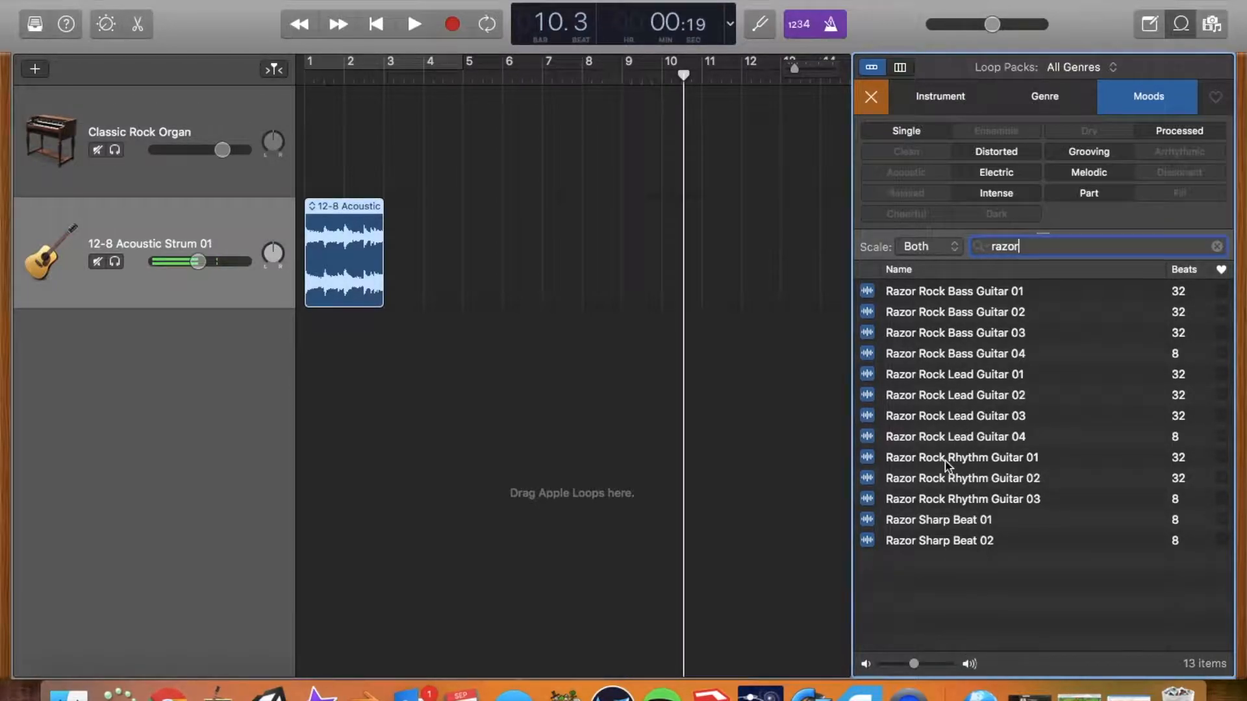
Delete the 12-8 Acoustic Strum 01 region and its track.
left_click(324, 213)
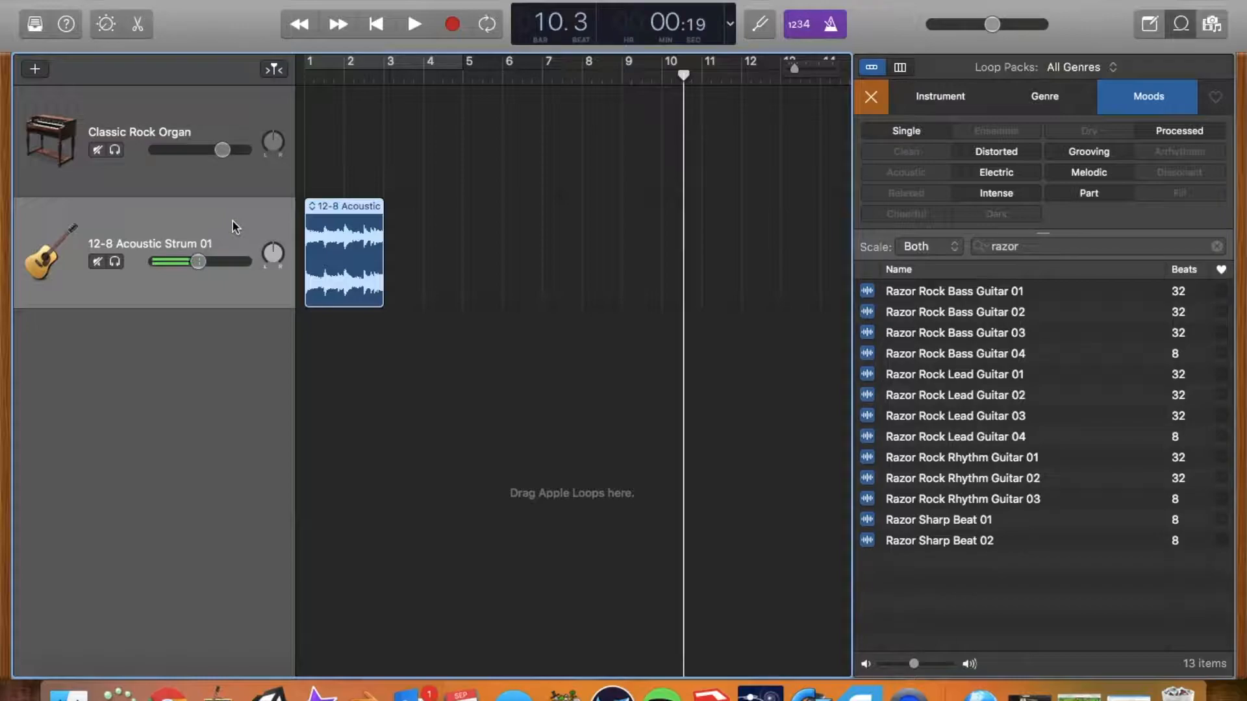
key("b")
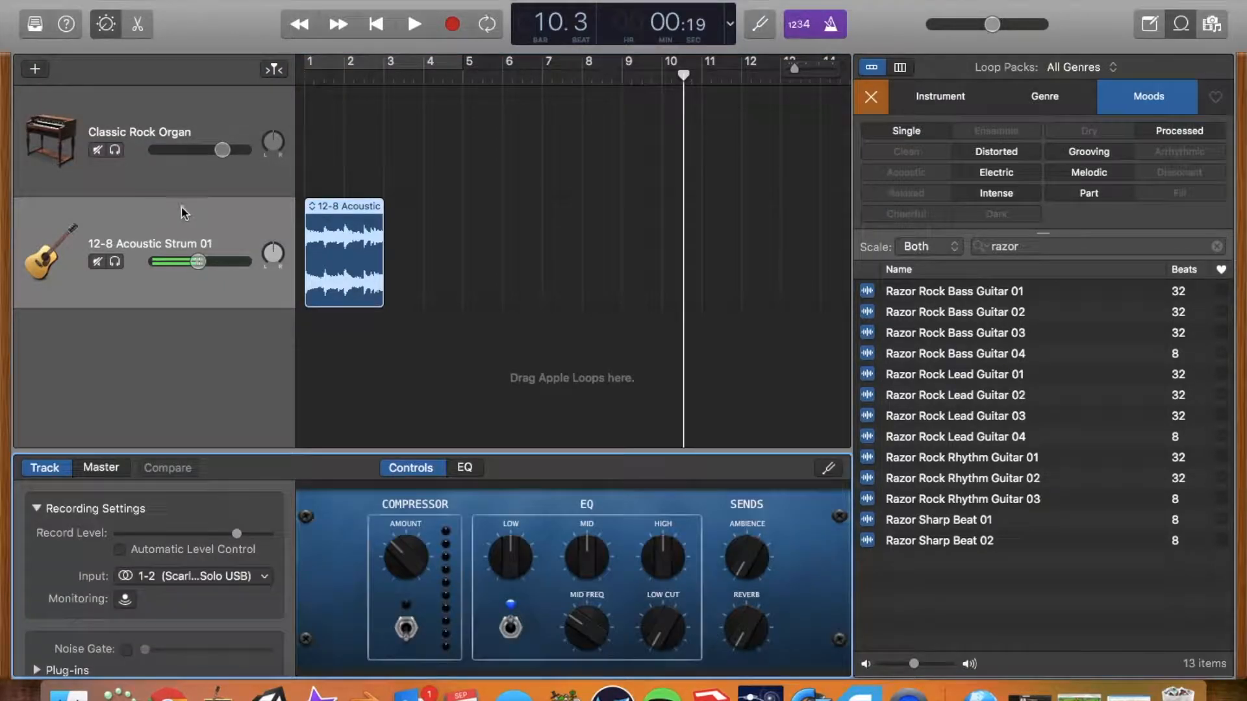
left_click(213, 238)
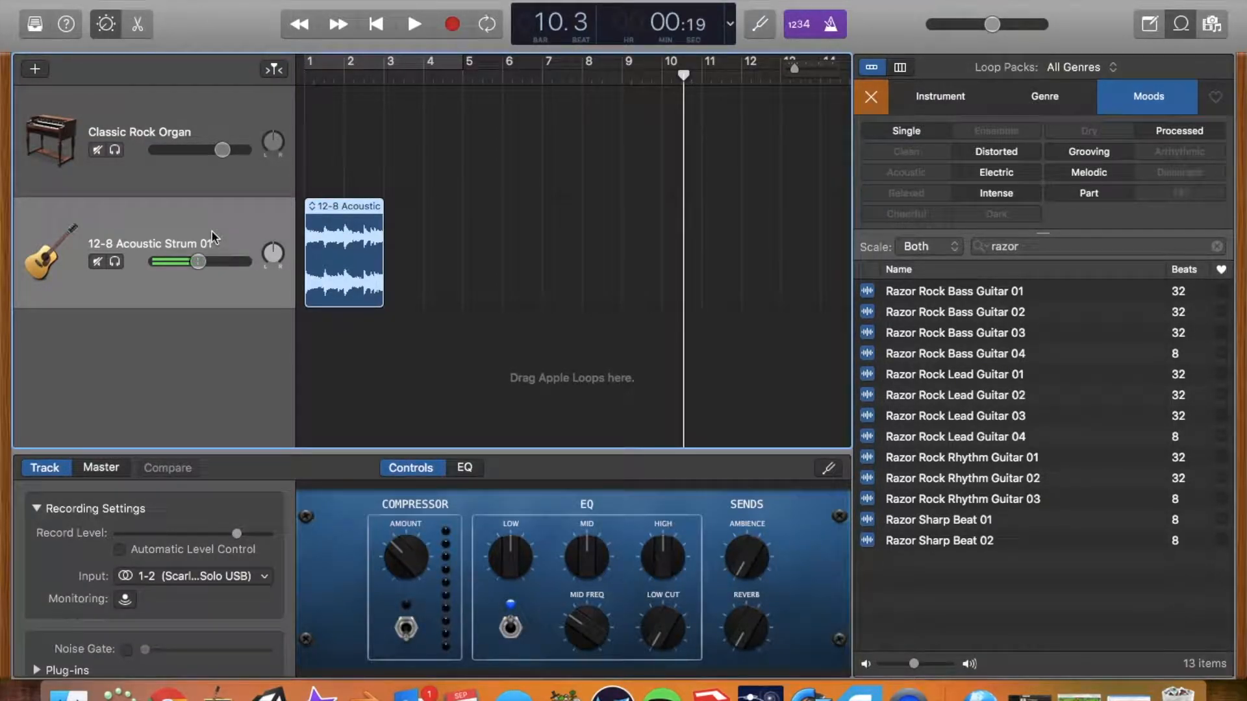
key("Delete")
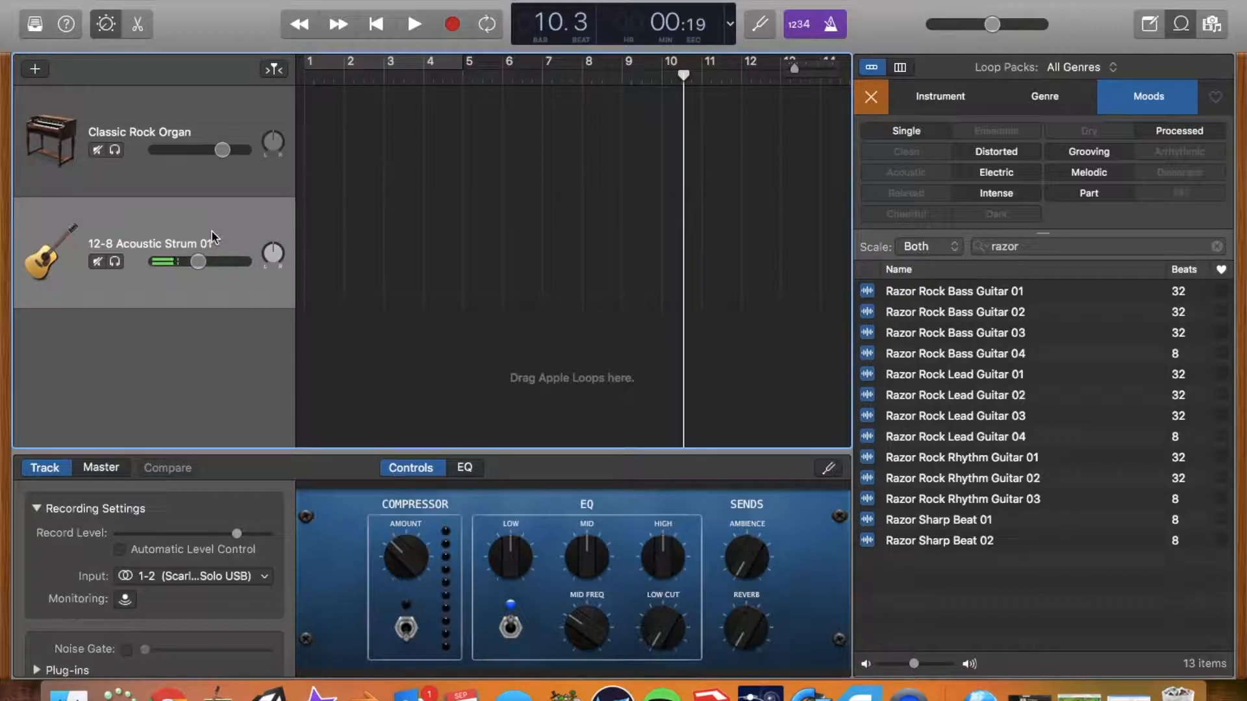
right_click(212, 239, "ctrl")
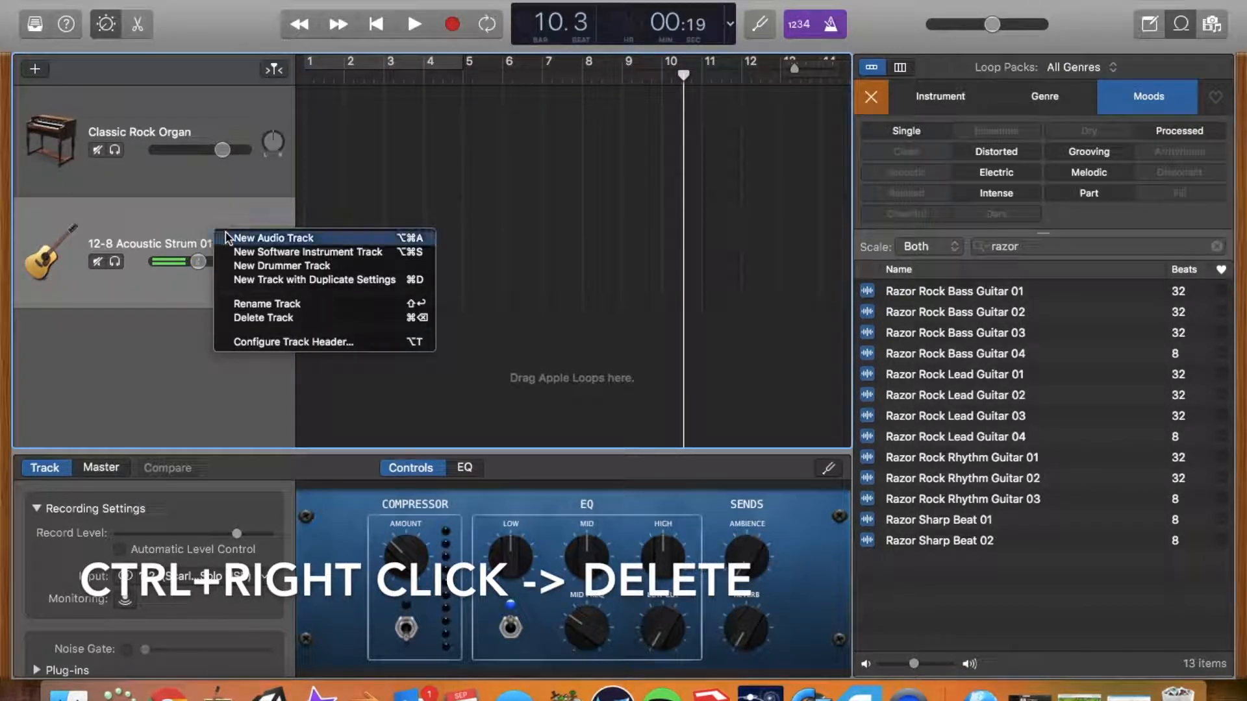
left_click(298, 319)
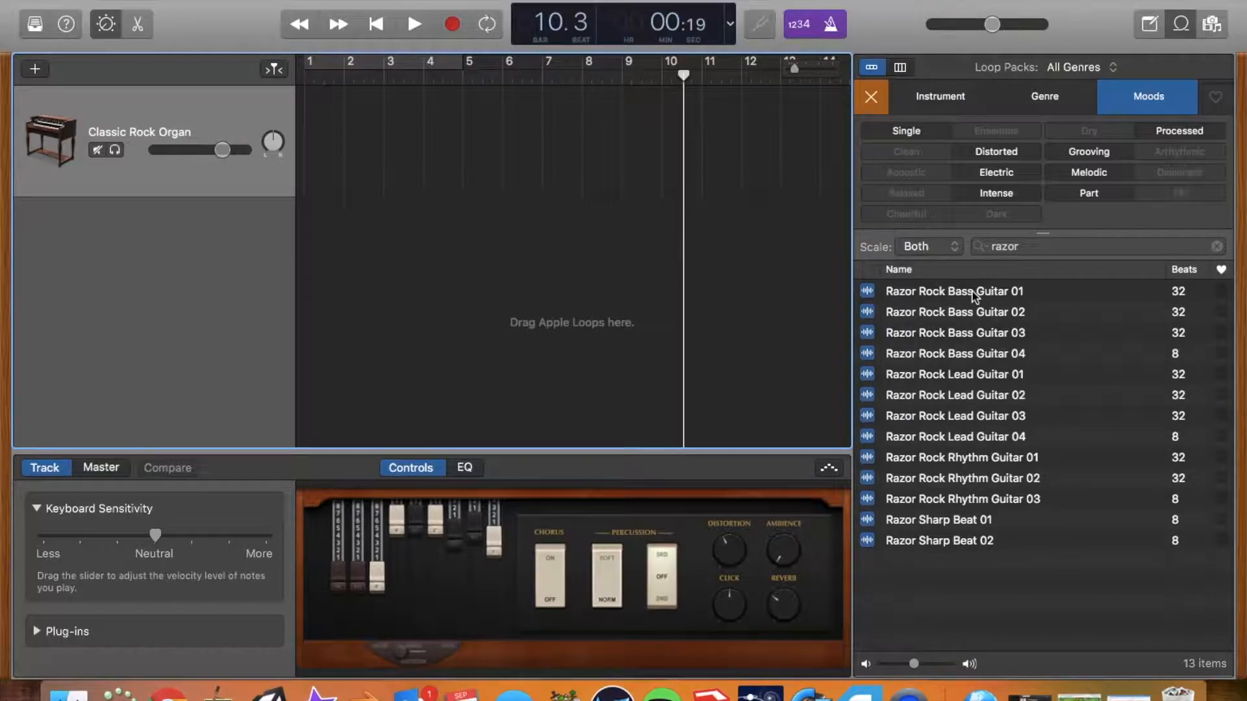
Preview the Razor Rock Bass Guitar 01 loop and add it at bar 1 on a new track, and delete the Classic Rock Organ track.
left_click(943, 293)
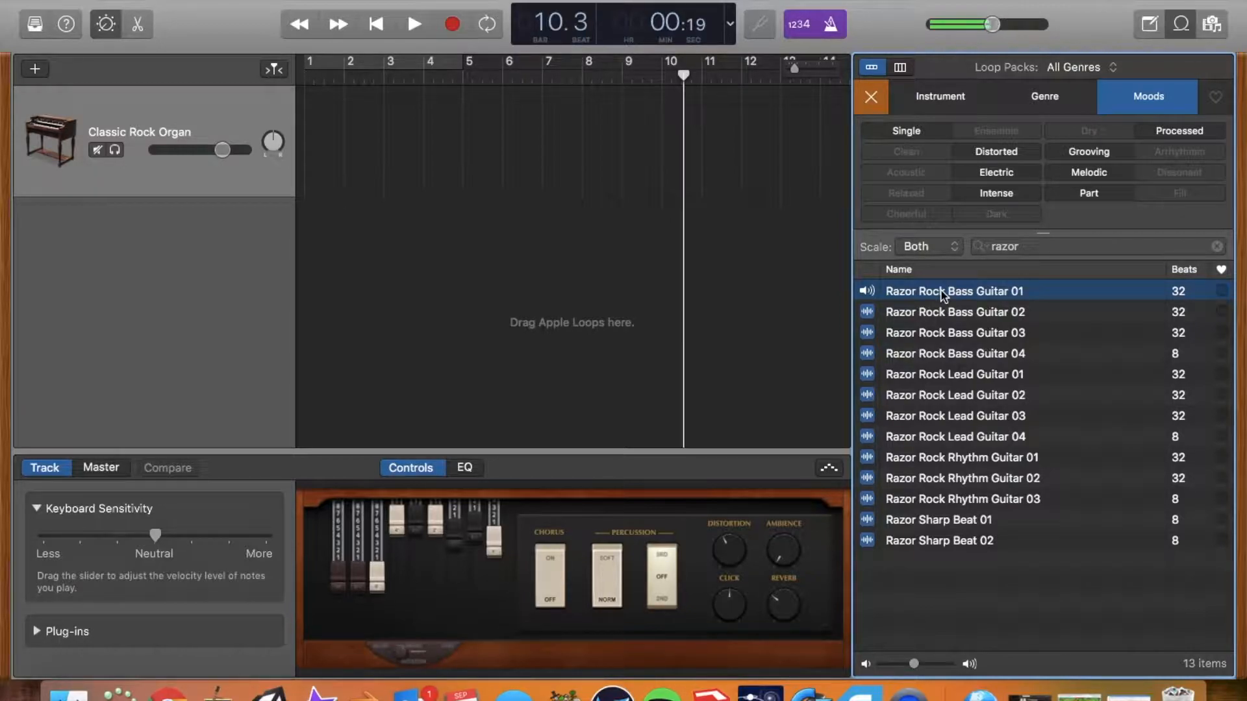
left_click_drag(943, 294, 298, 230)
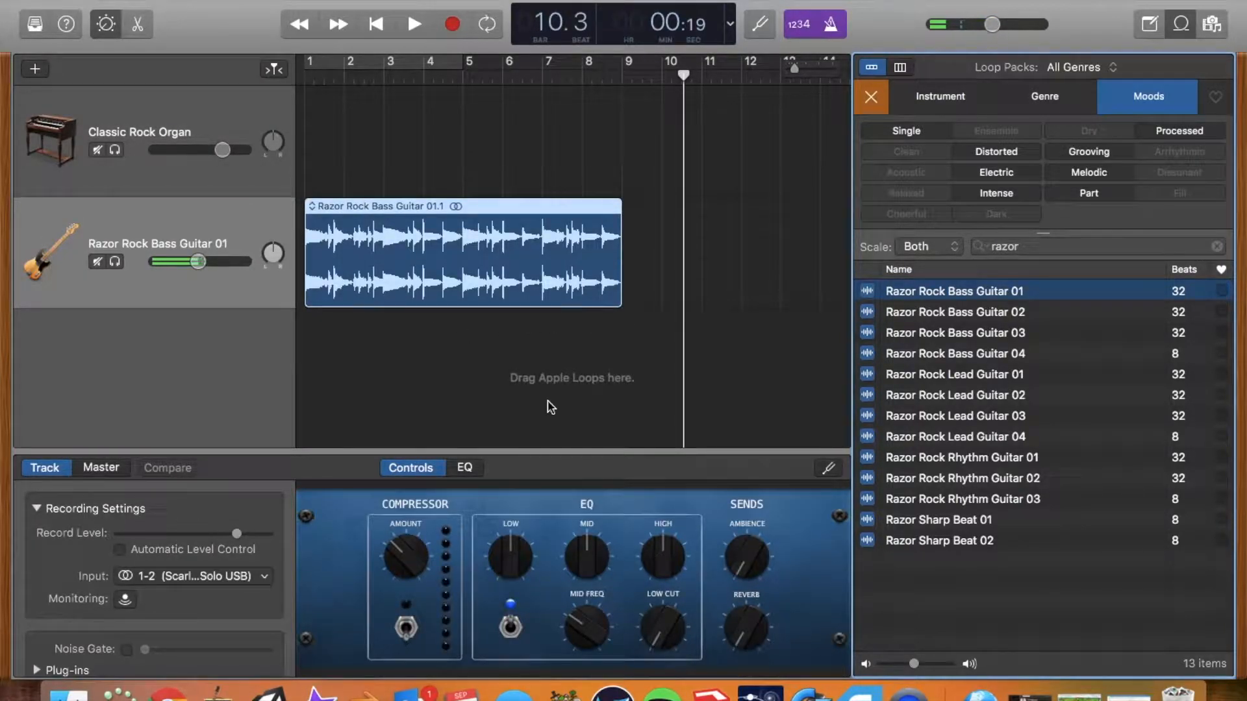
left_click(213, 107)
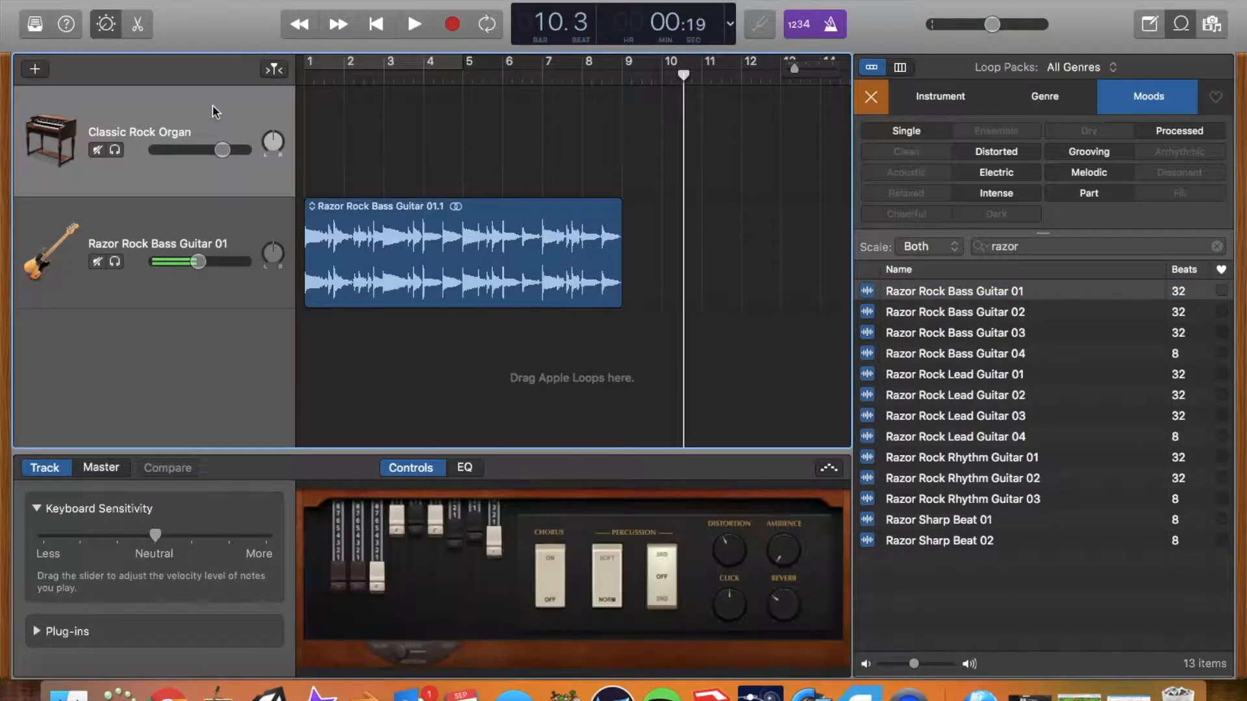
key("super+BackSpace")
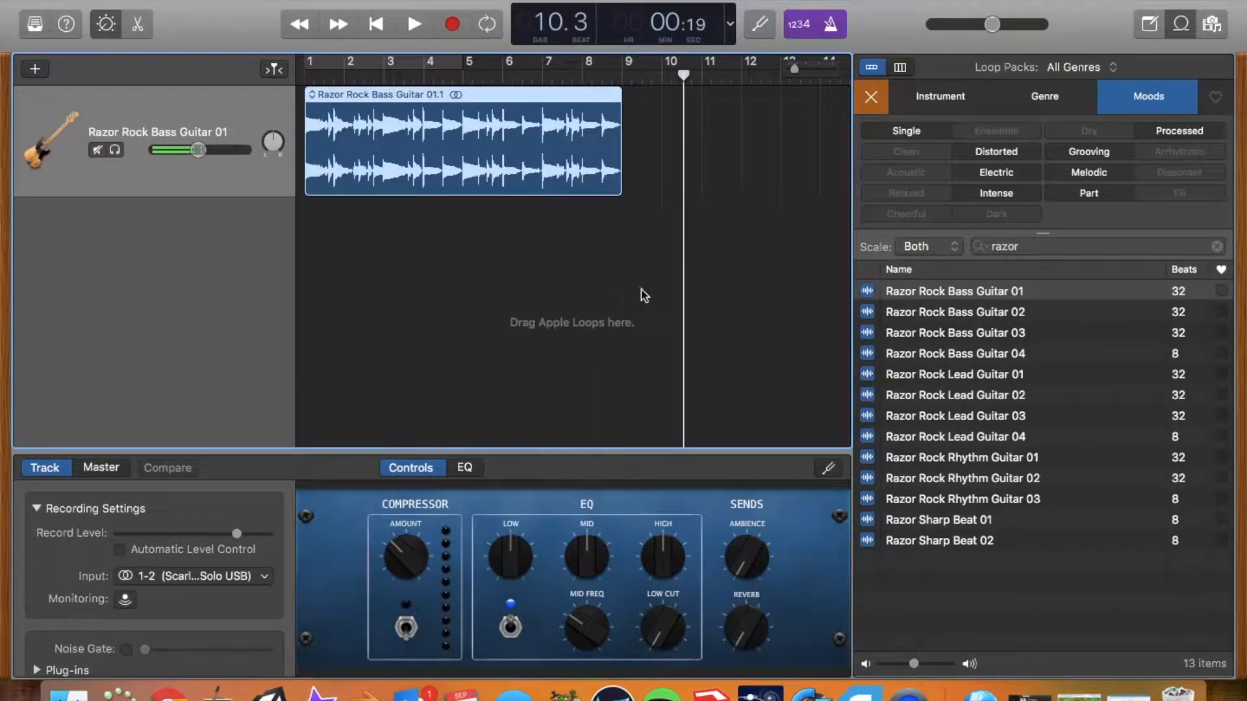
Preview Razor Rock Lead Guitar 02, 01 and 03, and add Lead Guitar 03 on a new track starting at bar 5.
left_click(977, 396)
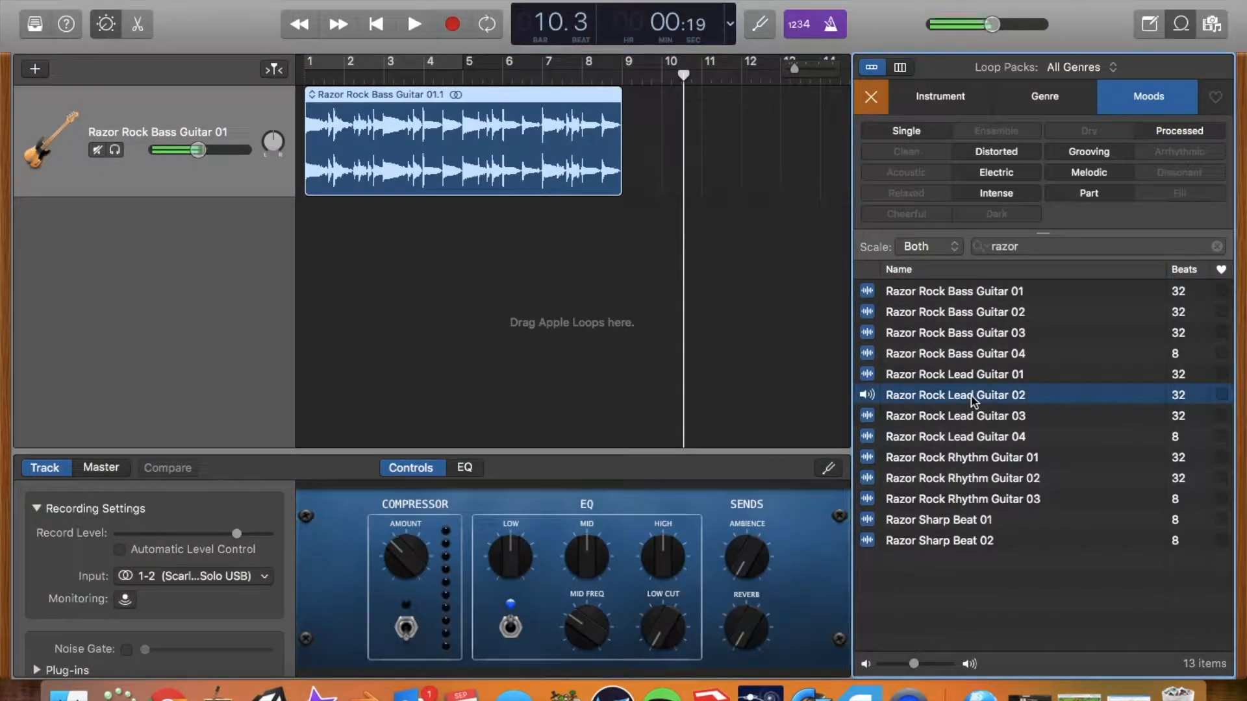
left_click(962, 376)
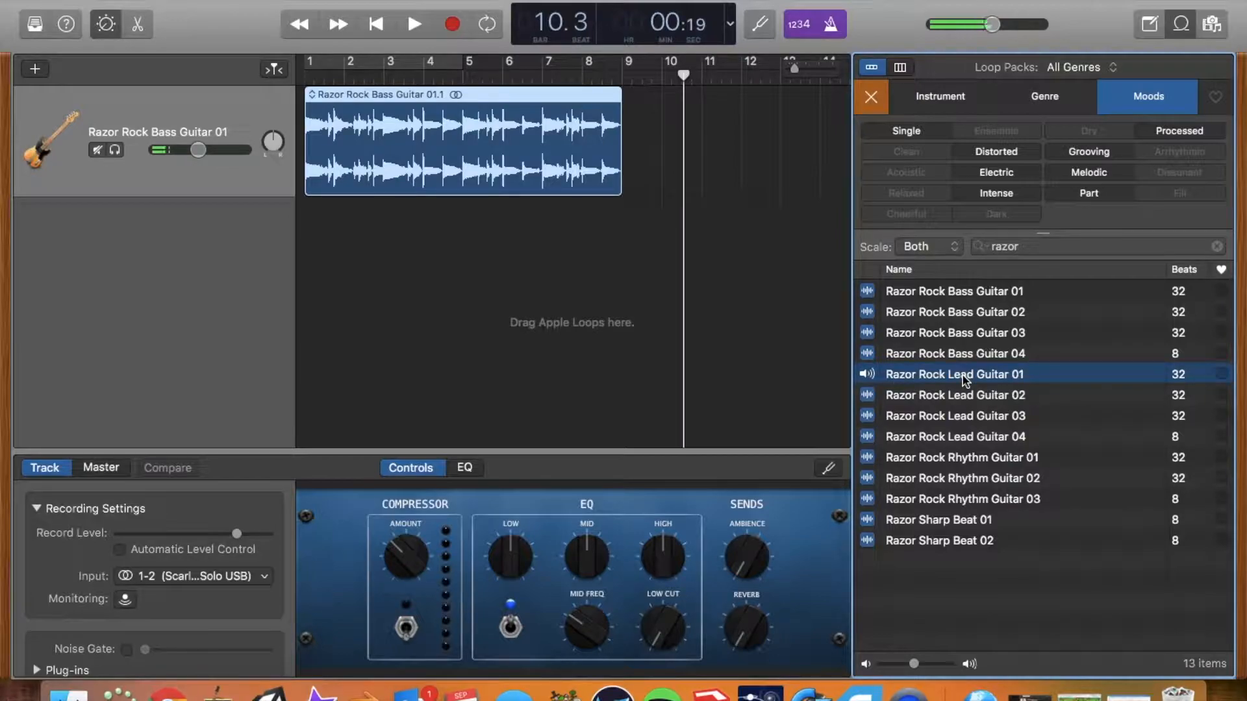
left_click(962, 417)
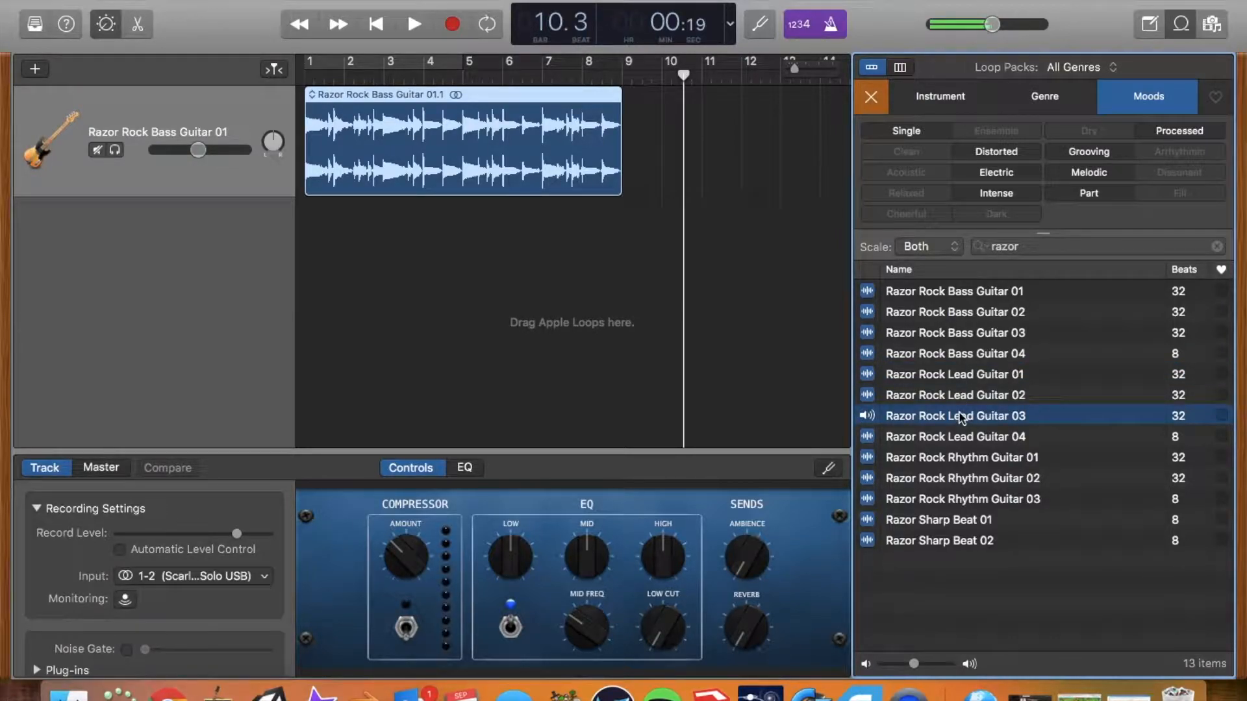
left_click_drag(961, 417, 472, 263)
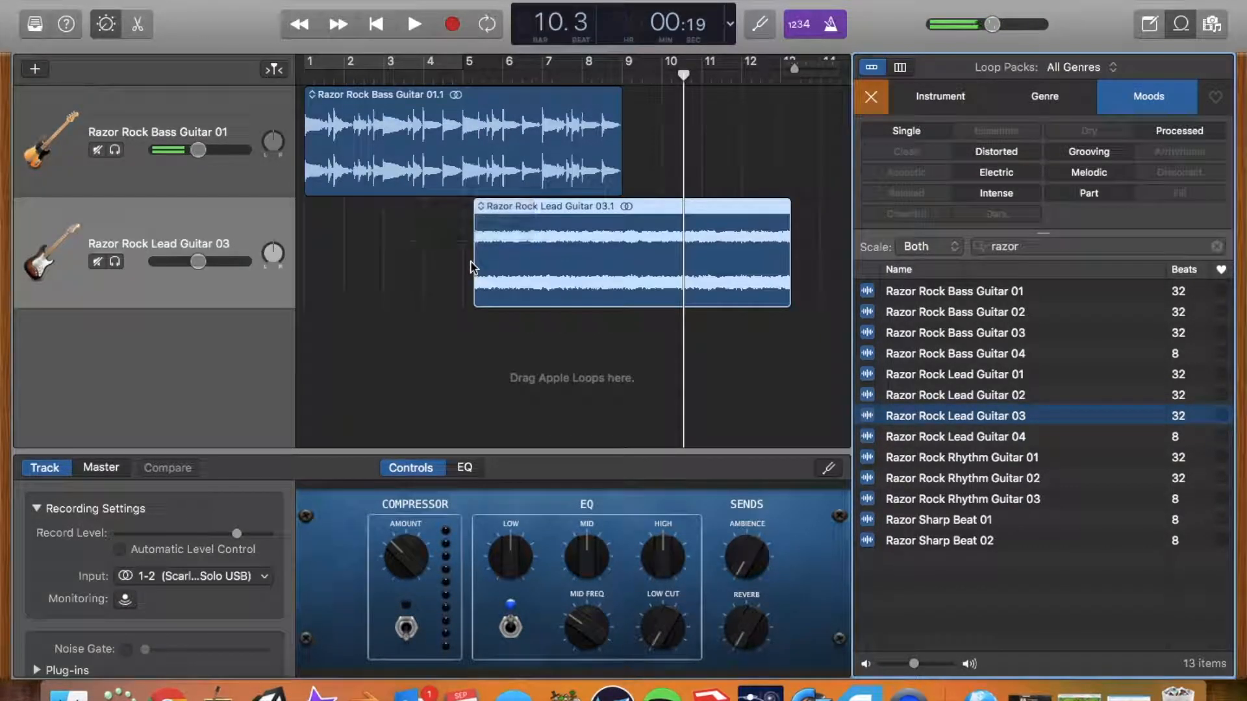
left_click_drag(511, 208, 500, 209)
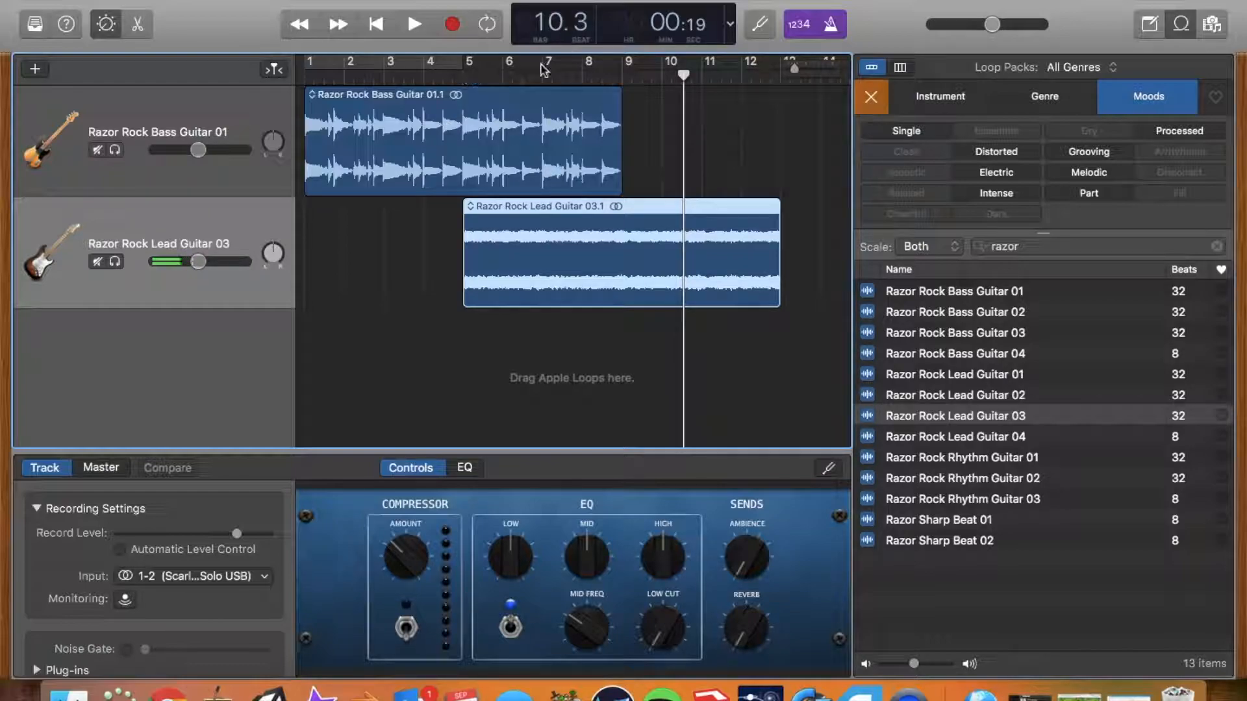
Set the transport display mode to Beats & Project.
left_click(729, 27)
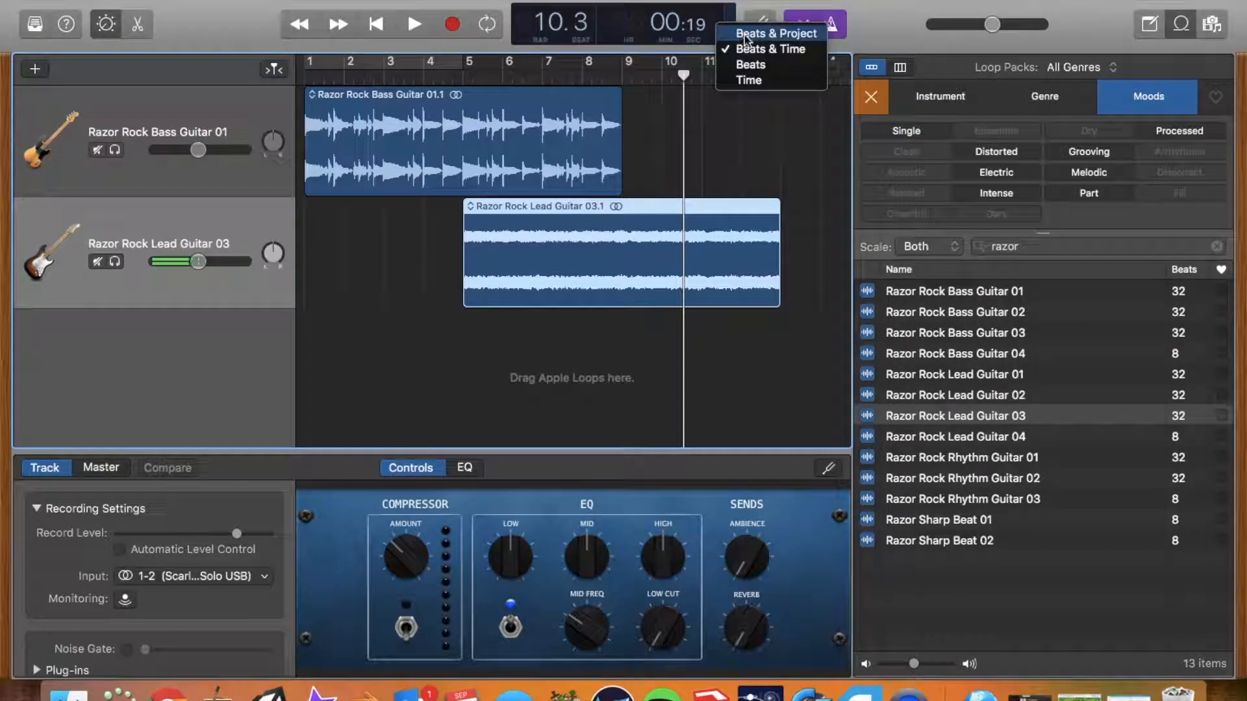
left_click(753, 33)
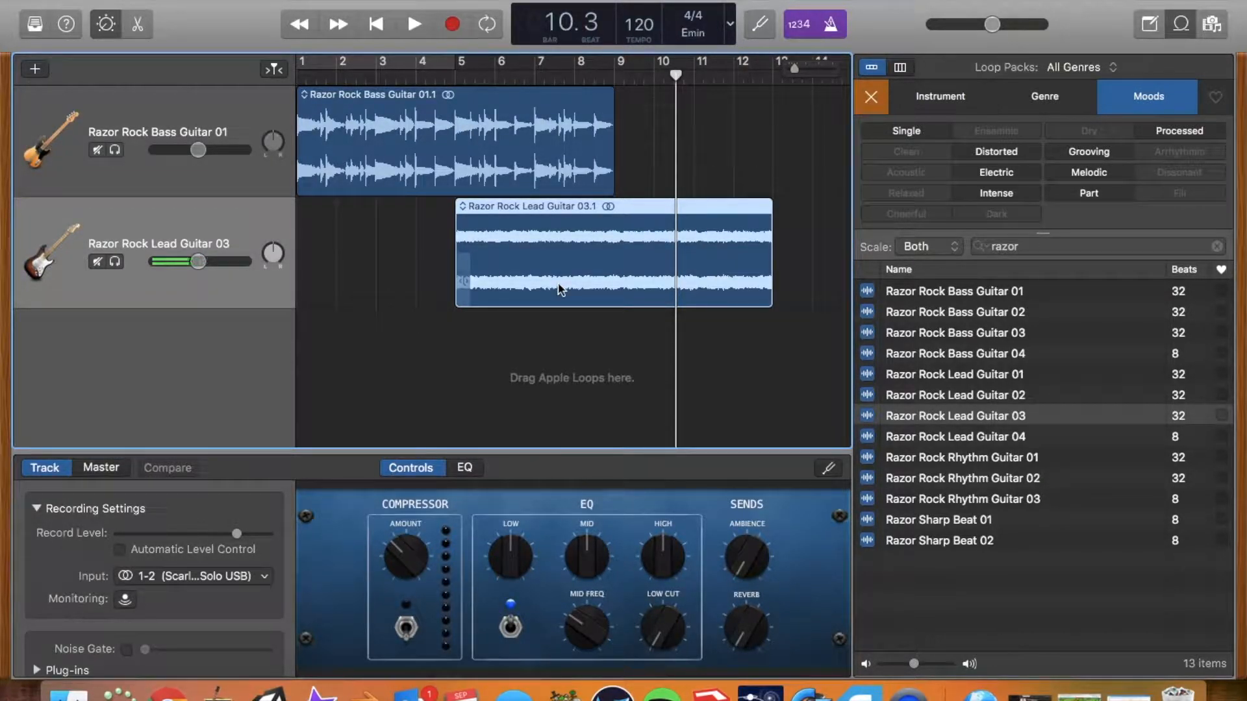
Preview and add Razor Rock Rhythm Guitar 01 at bar 1 on a new track, and move the bass guitar region to bar 5.
left_click(982, 461)
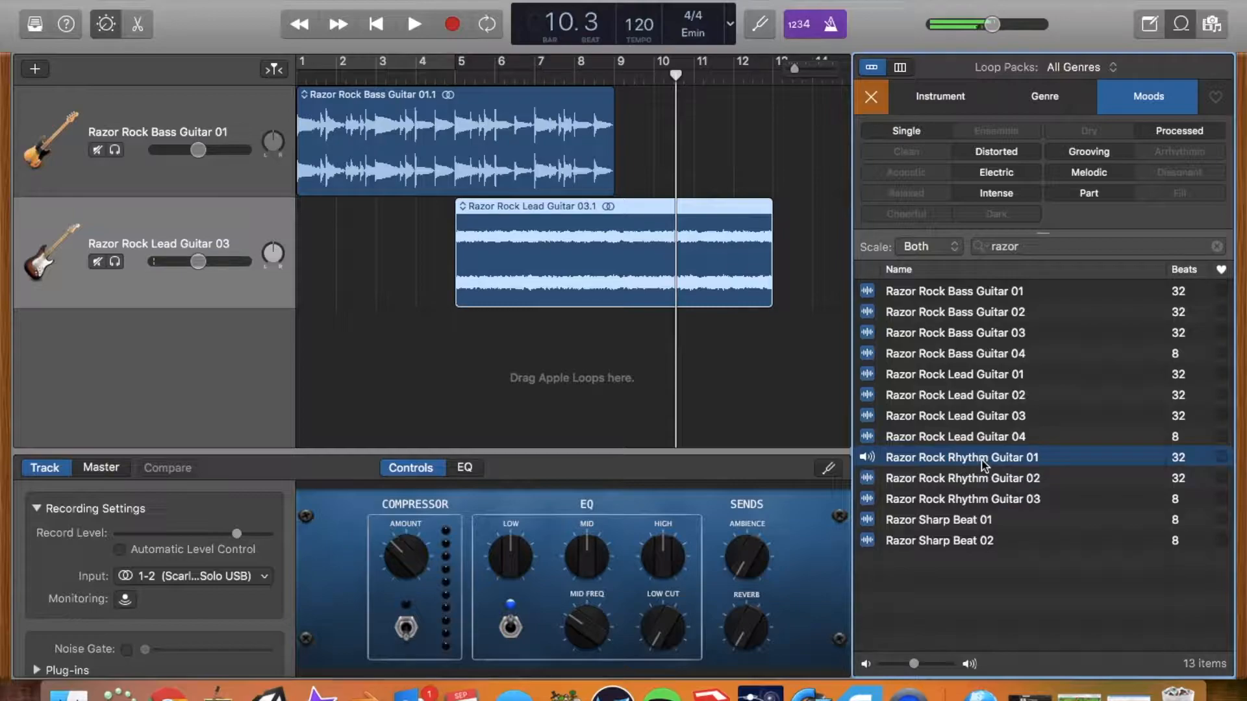
left_click_drag(984, 463, 459, 351)
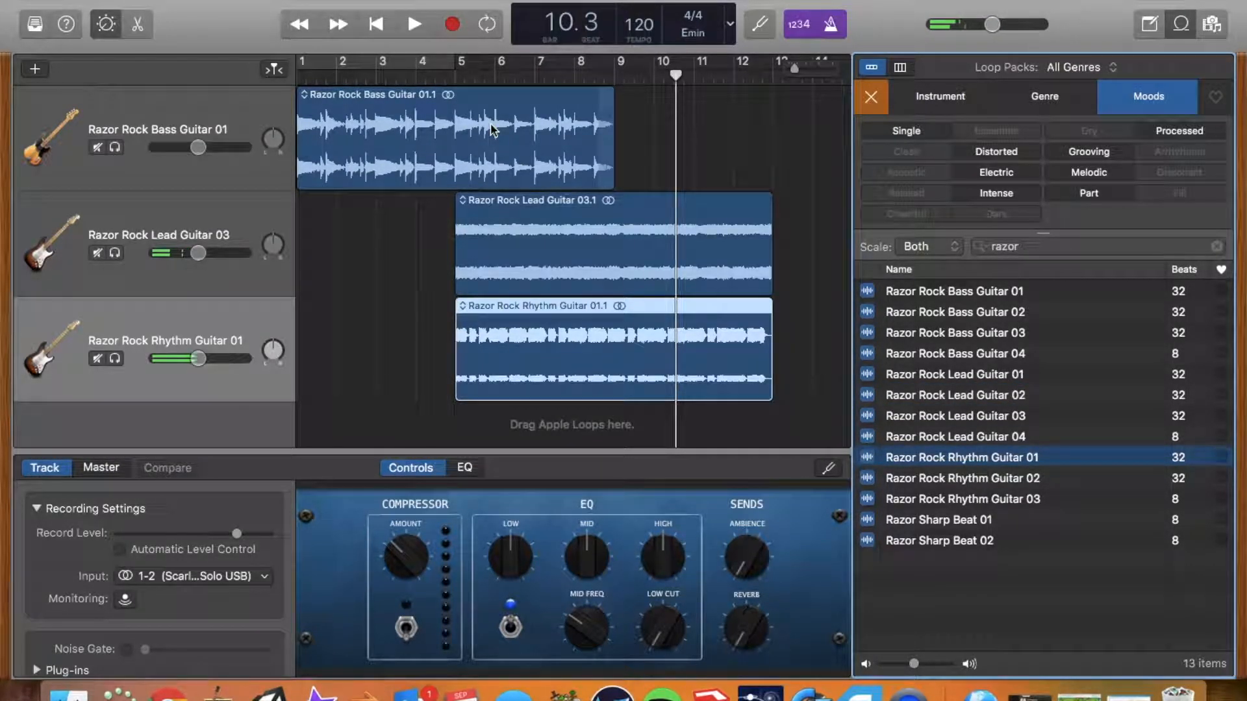
left_click_drag(482, 306, 323, 306)
left_click_drag(380, 119, 540, 130)
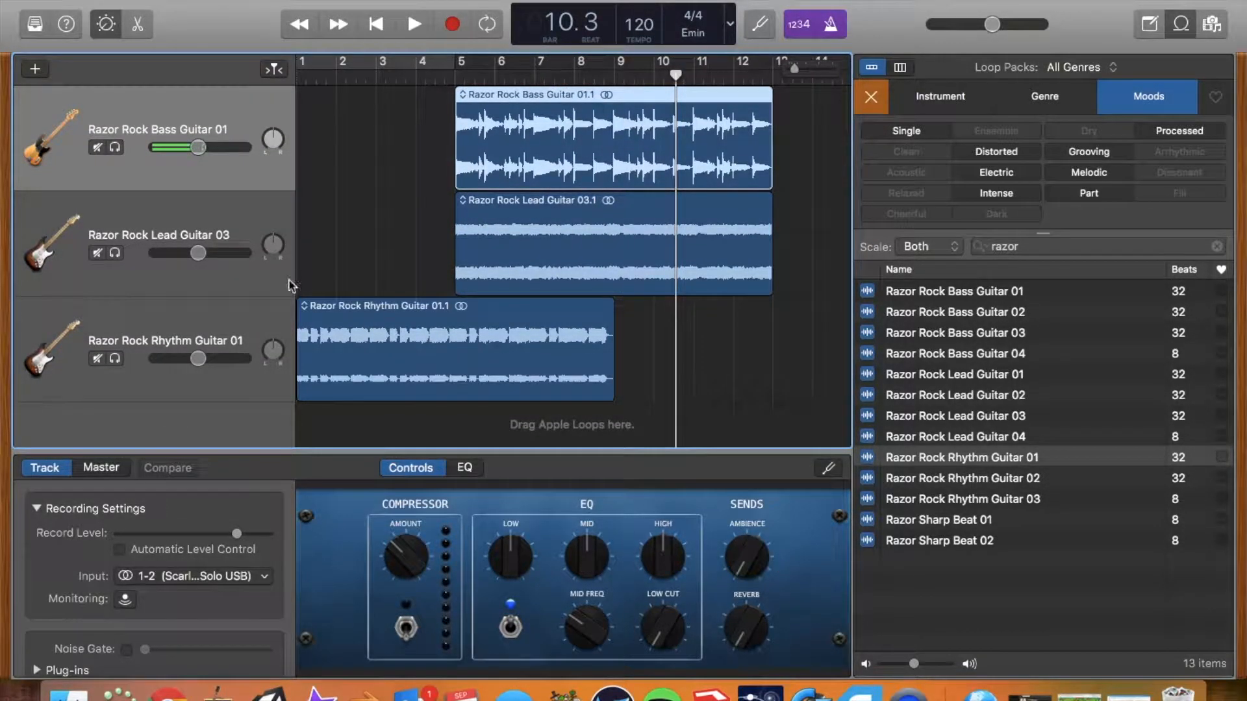
Create a new Drummer track in the project.
left_click(35, 71)
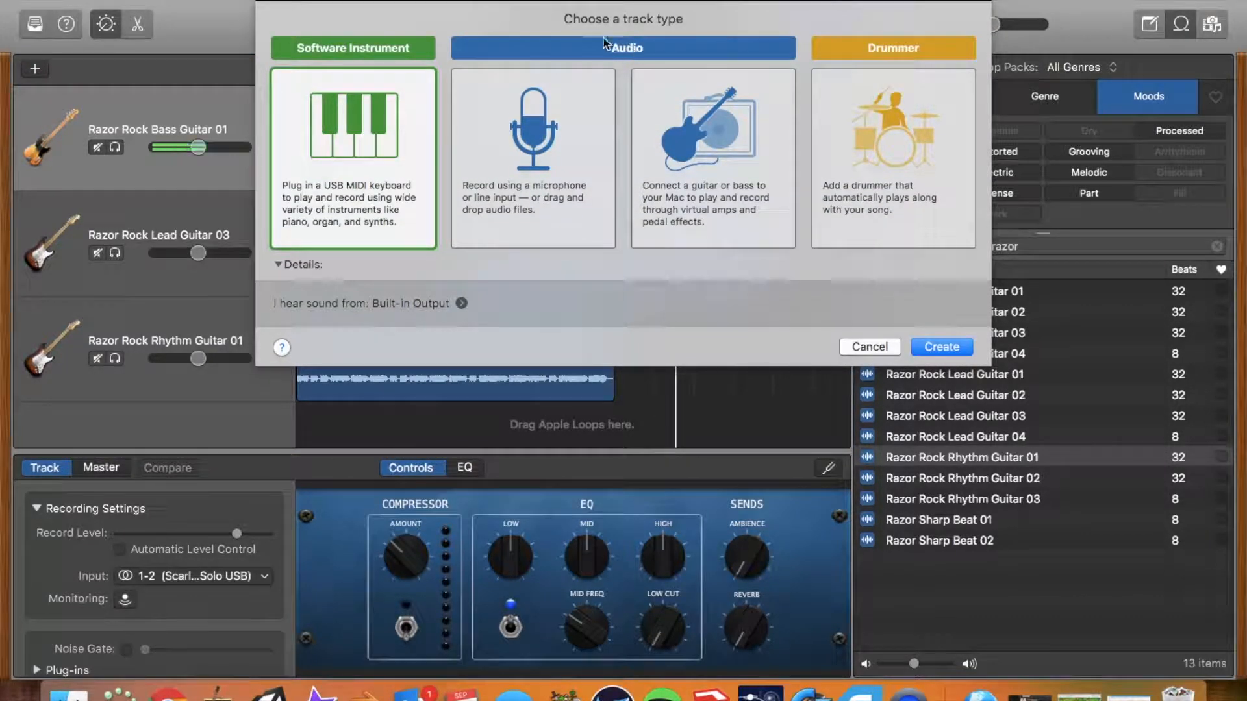
left_click(882, 151)
left_click(929, 346)
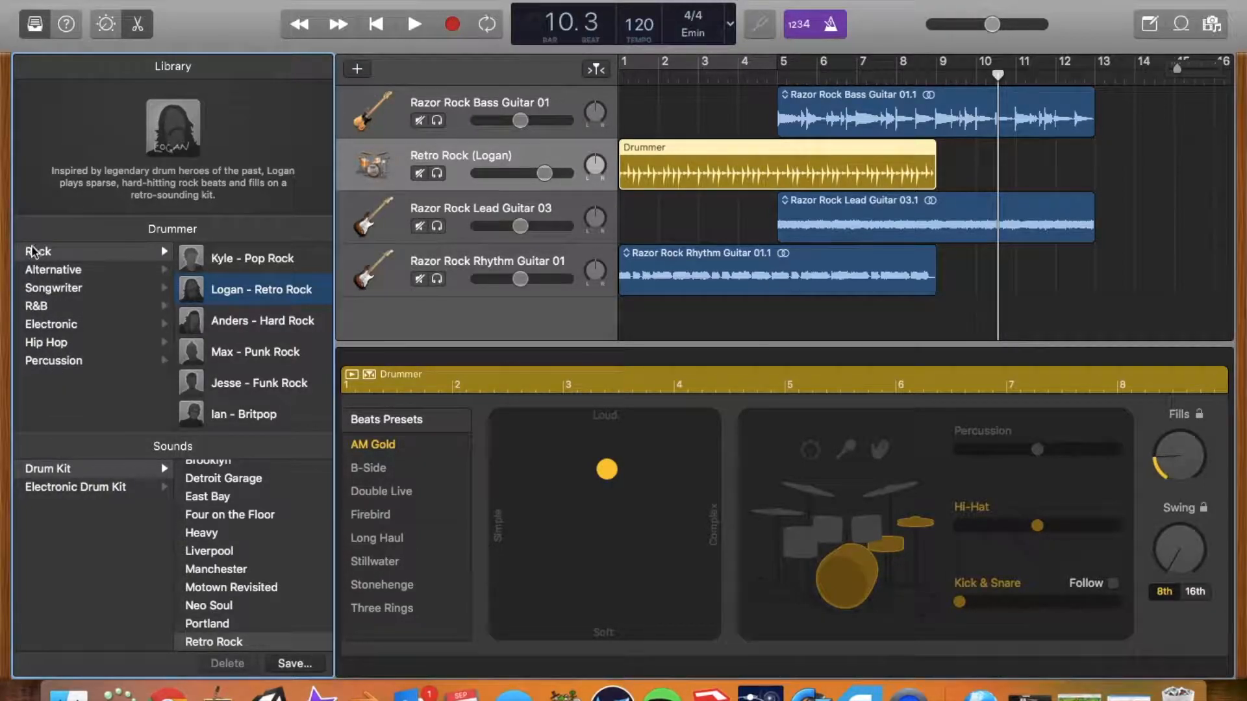
Switch the drummer to Max - Punk Rock and back to Logan - Retro Rock.
left_click(262, 353)
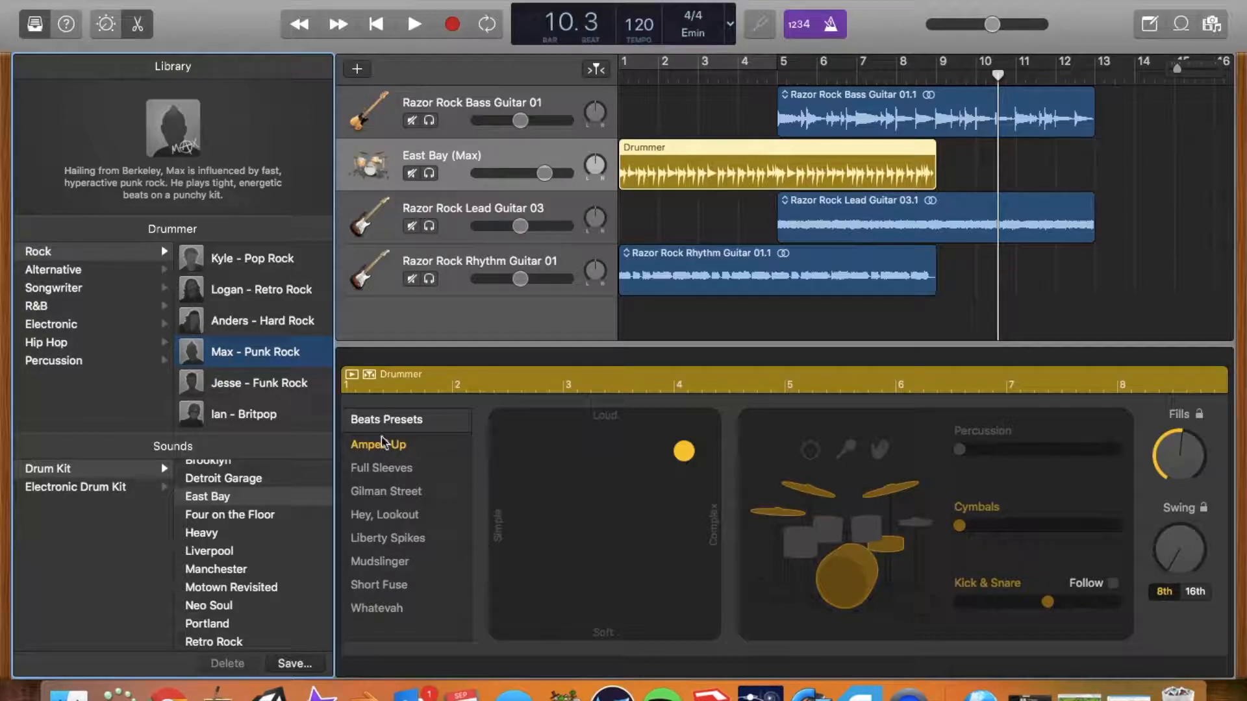
left_click(256, 297)
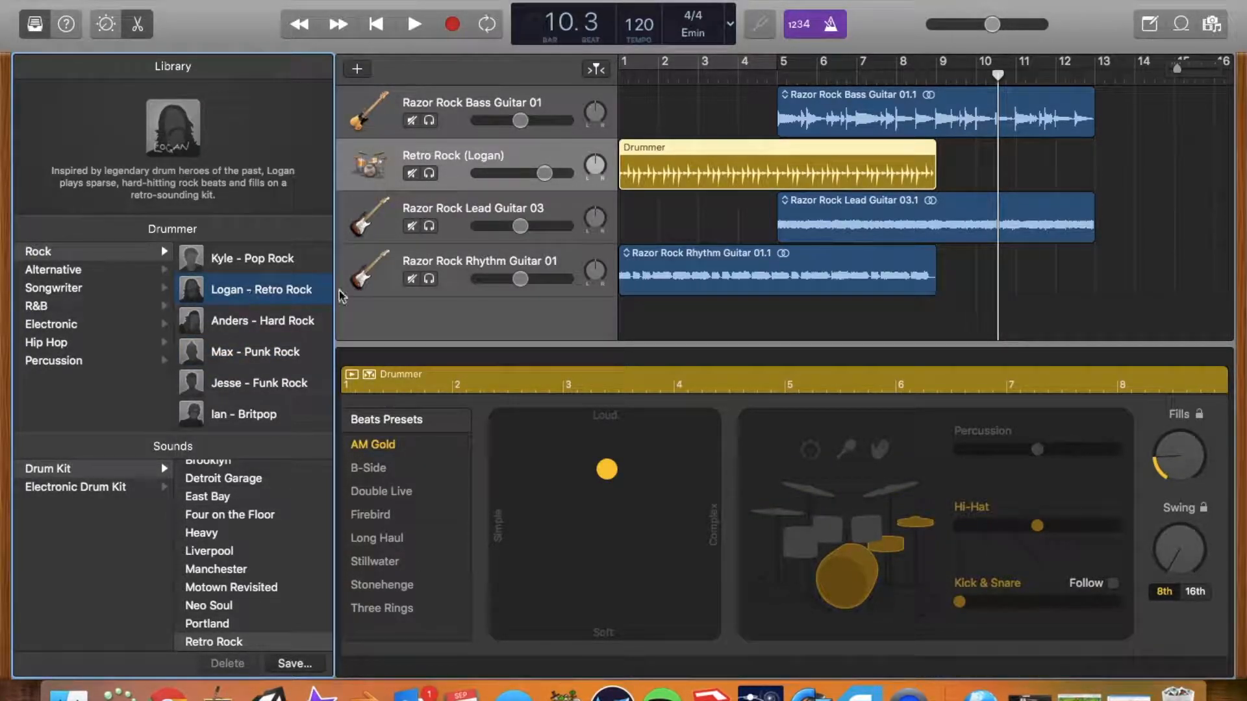
Play the arrangement from bar 1 to audition Logan's AM Gold drum pattern with the rhythm guitar, and stop after about two bars.
left_click(619, 78)
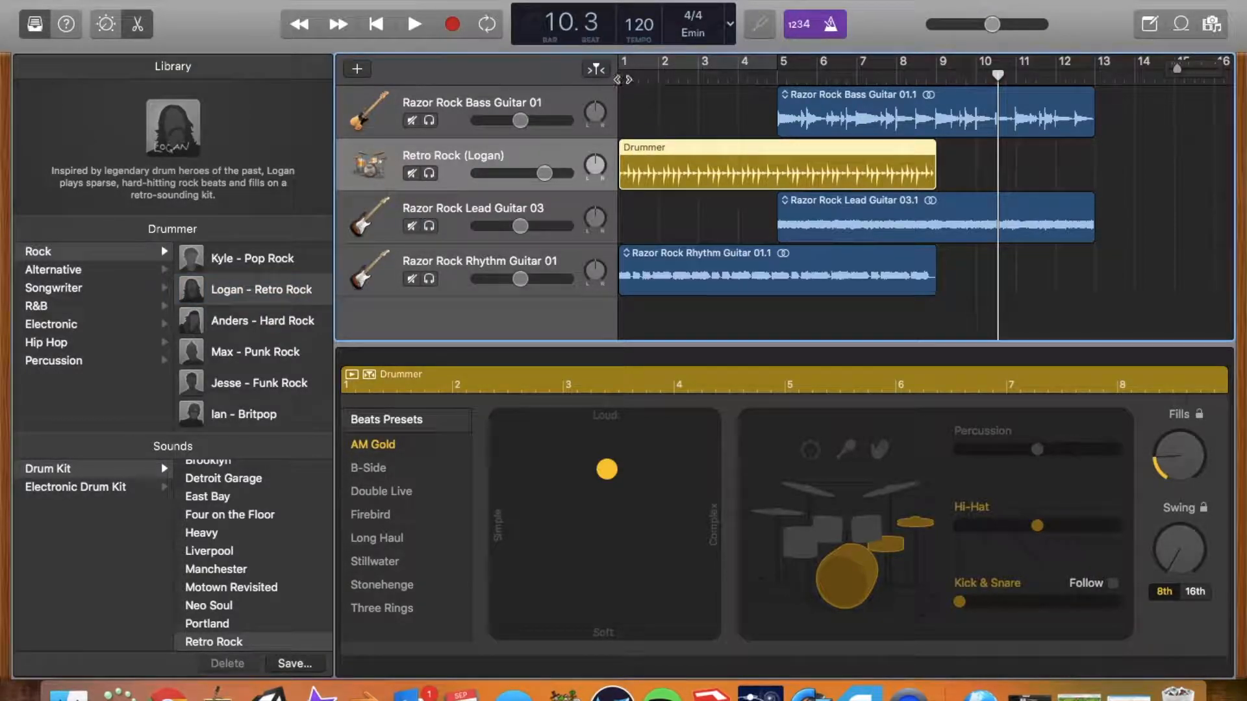
key("Return")
key("space")
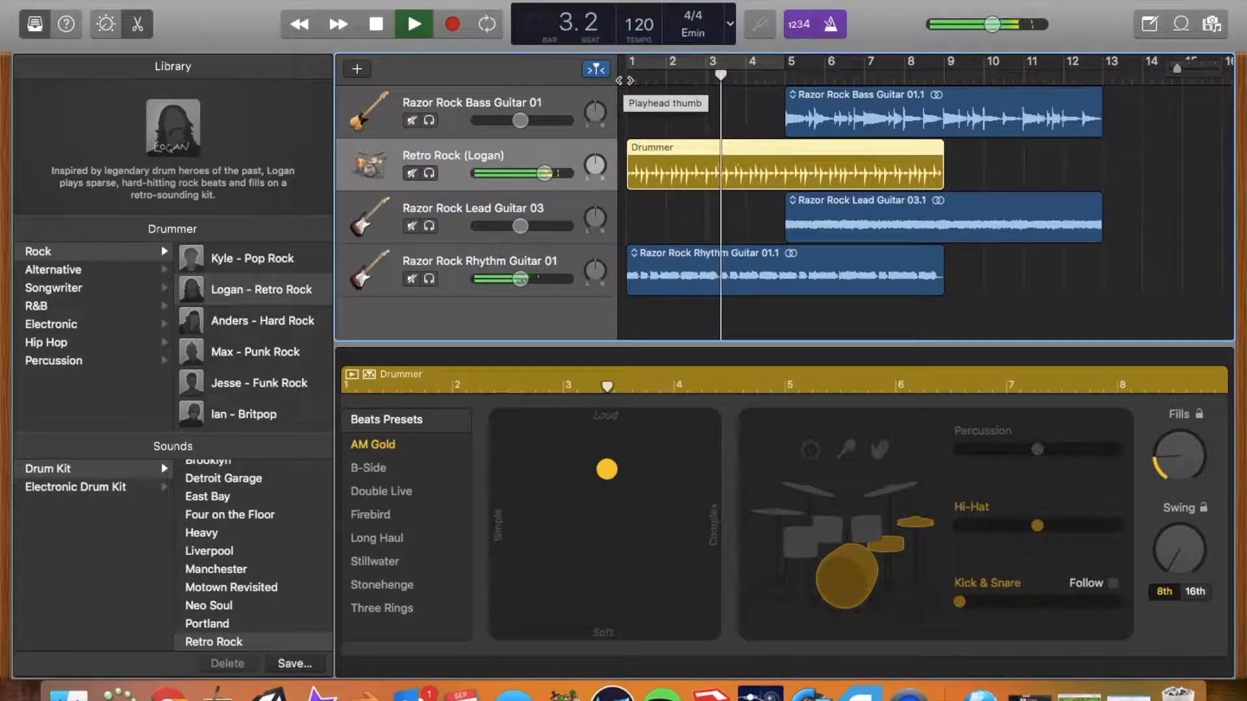
key("space")
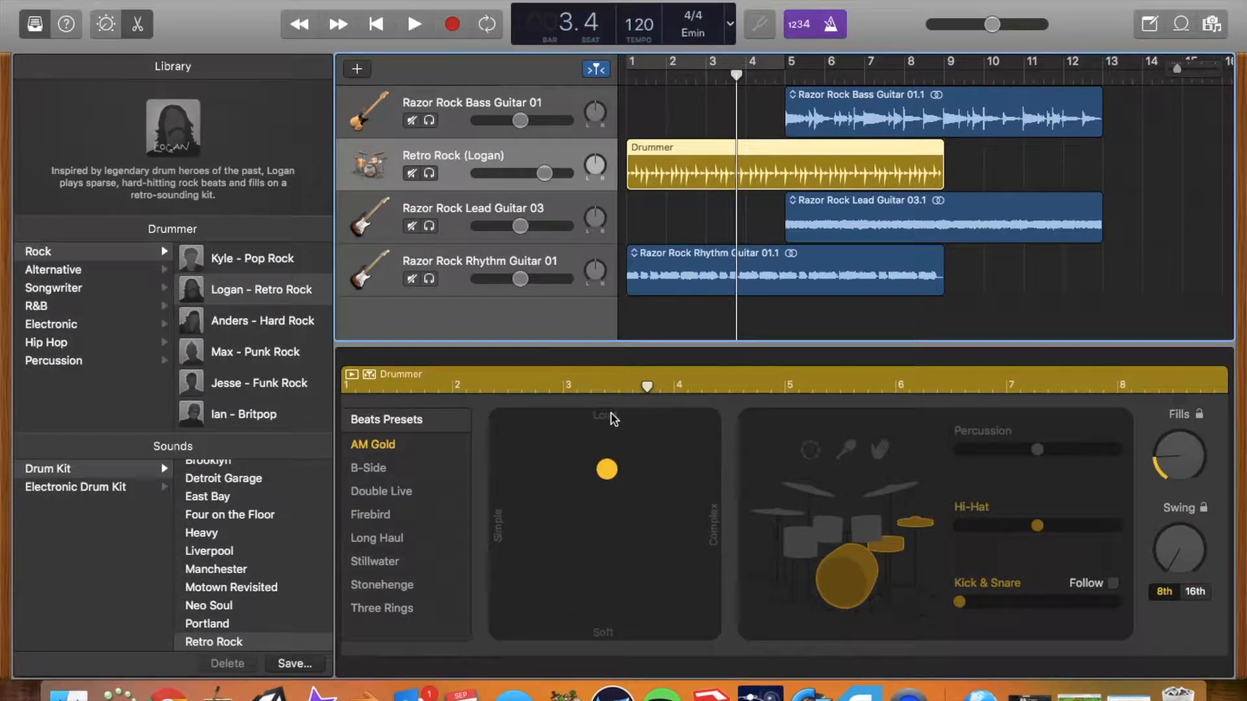
Make the drummer's AM Gold beat louder and much more complex, and audition the change.
mouse_move(609, 468)
left_mouse_down()
mouse_move(650, 469)
mouse_move(681, 447)
mouse_move(620, 472)
left_mouse_up()
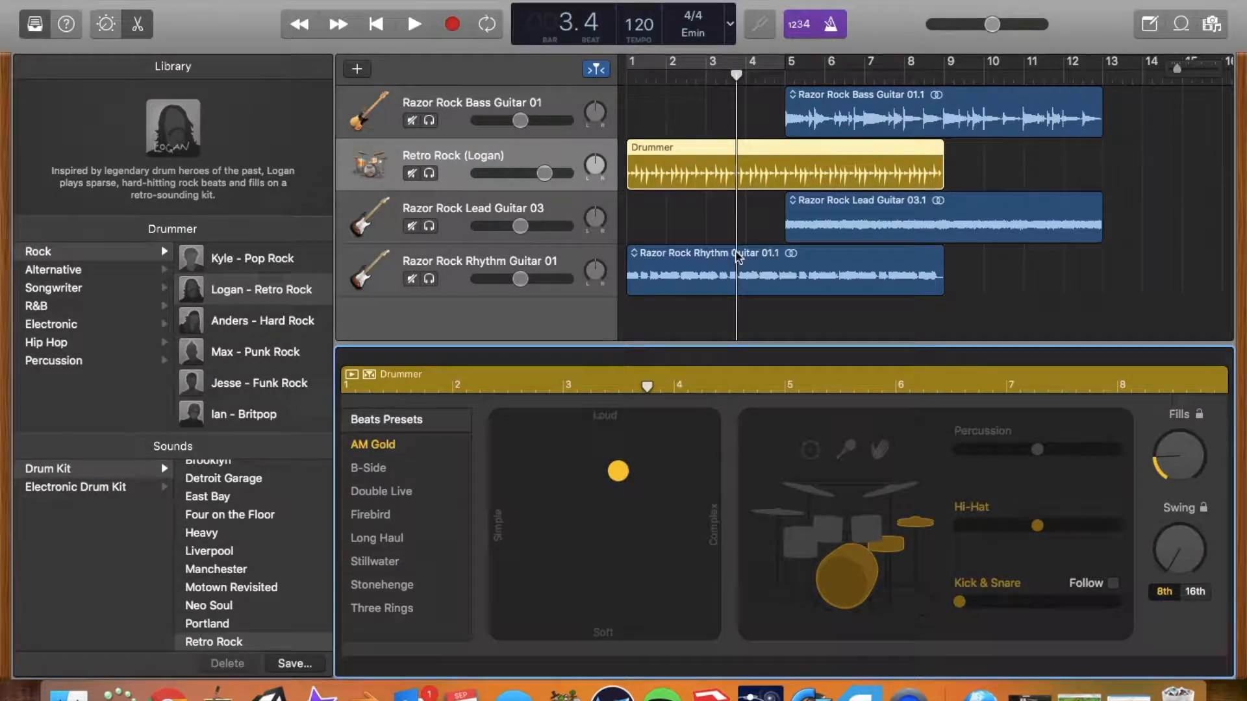
left_click_drag(618, 471, 693, 441)
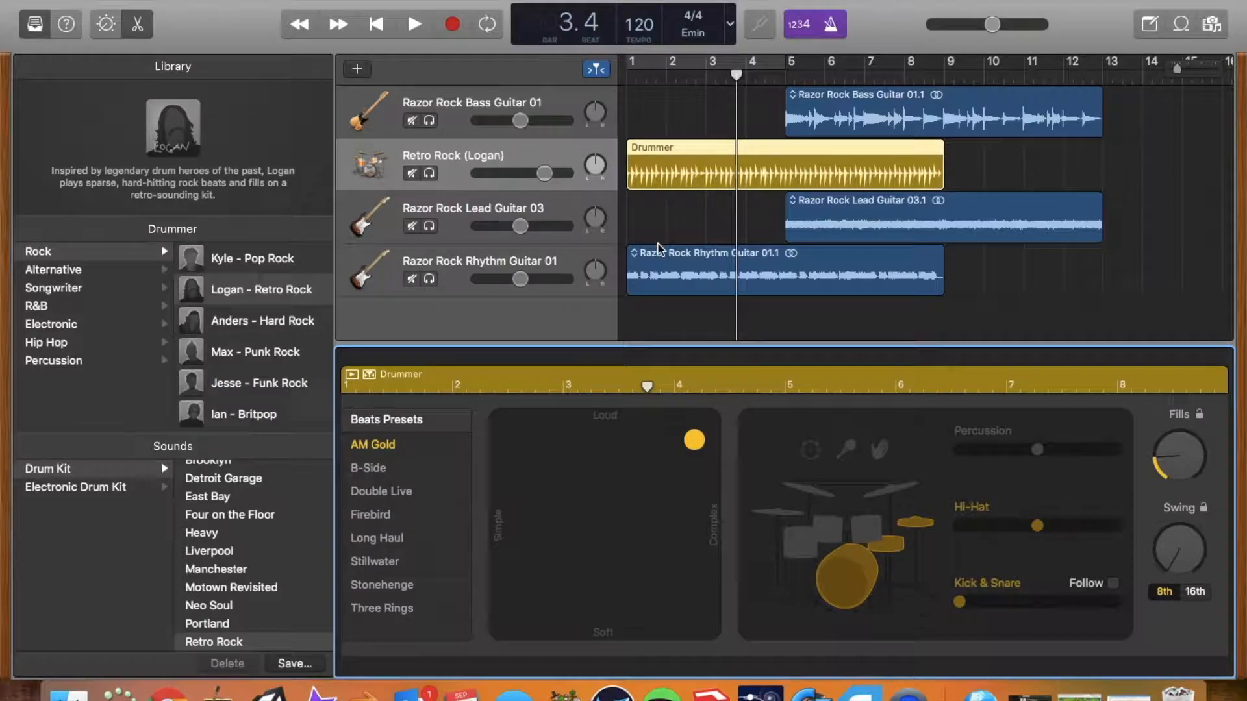
key("space")
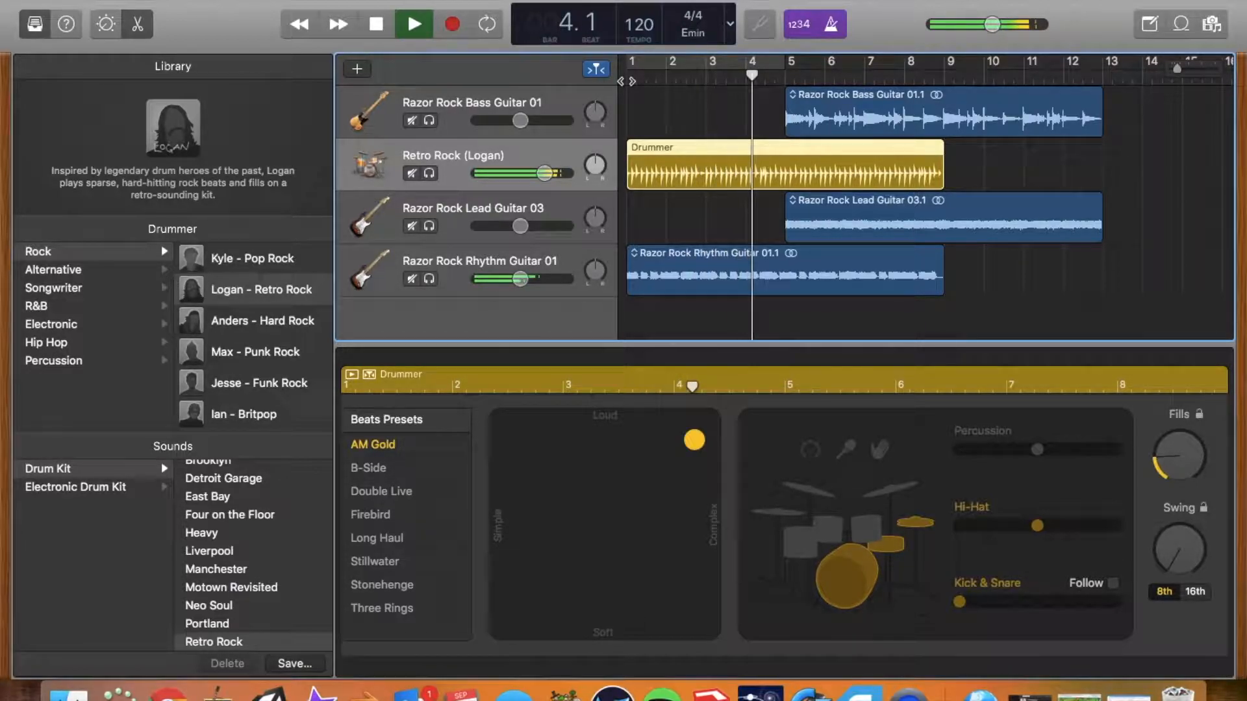
key("space")
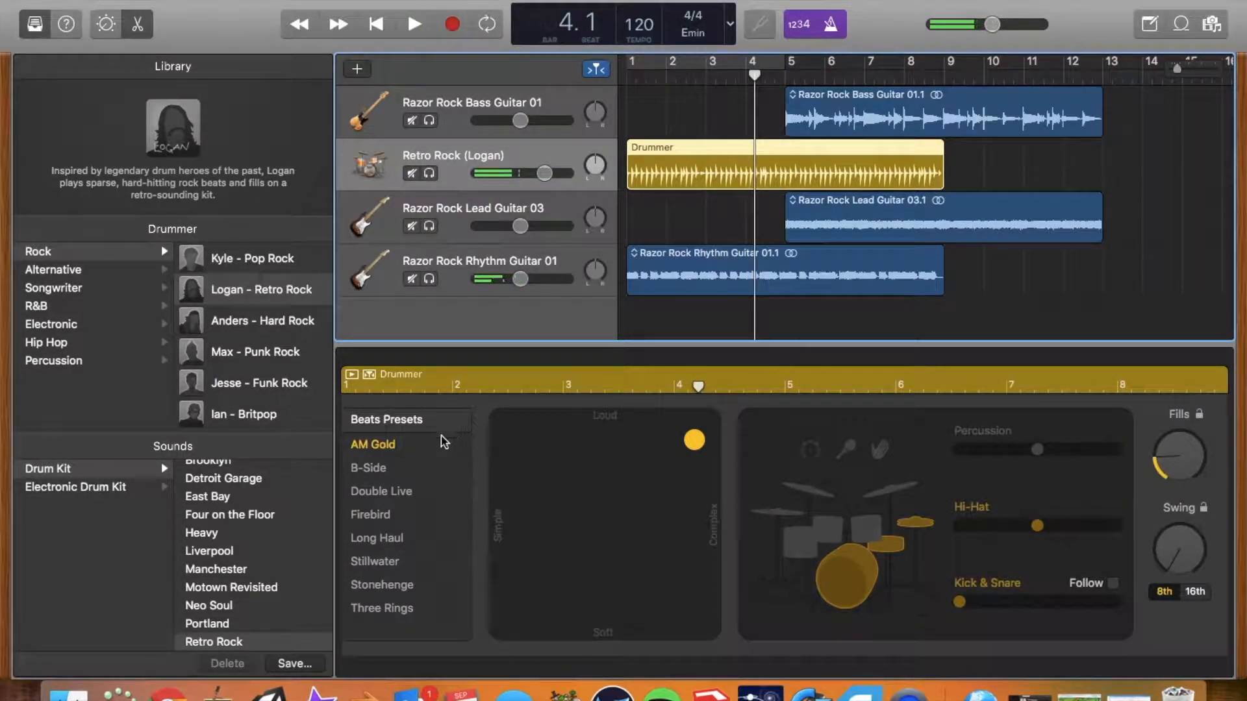
Apply the Double Live beat preset to the drummer region and audition it from bar 1.
left_click(387, 495)
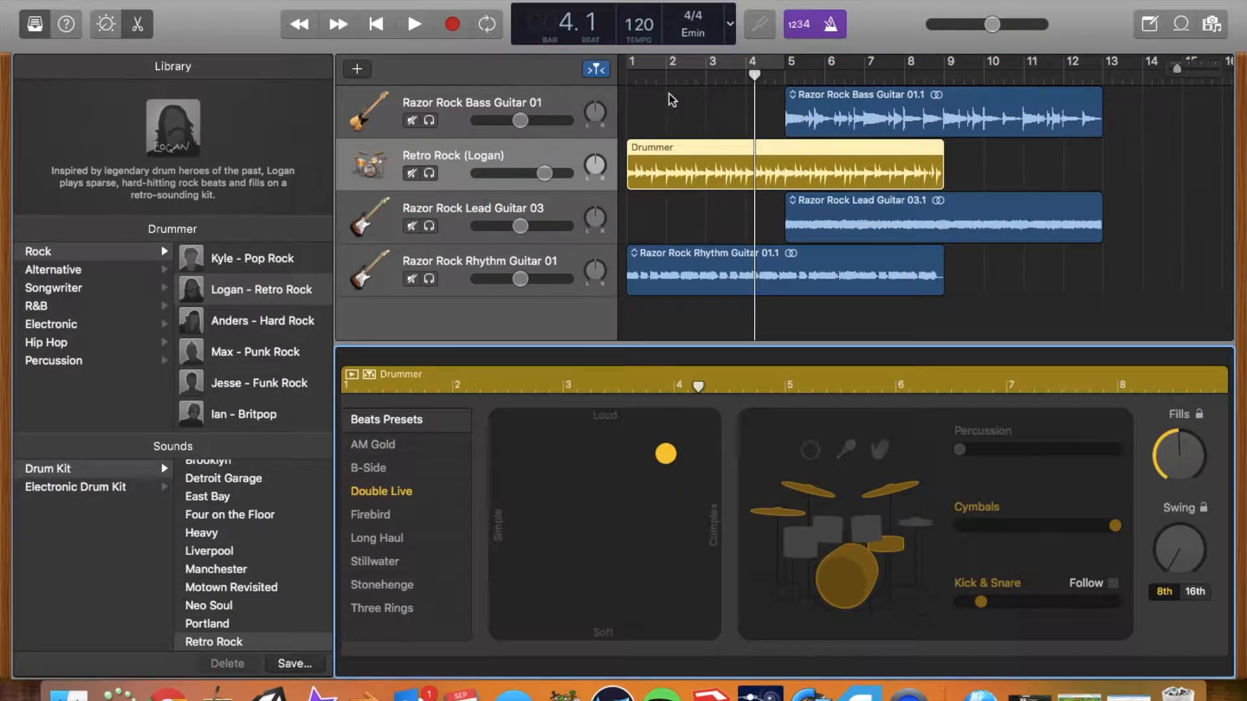
key("Return")
key("space")
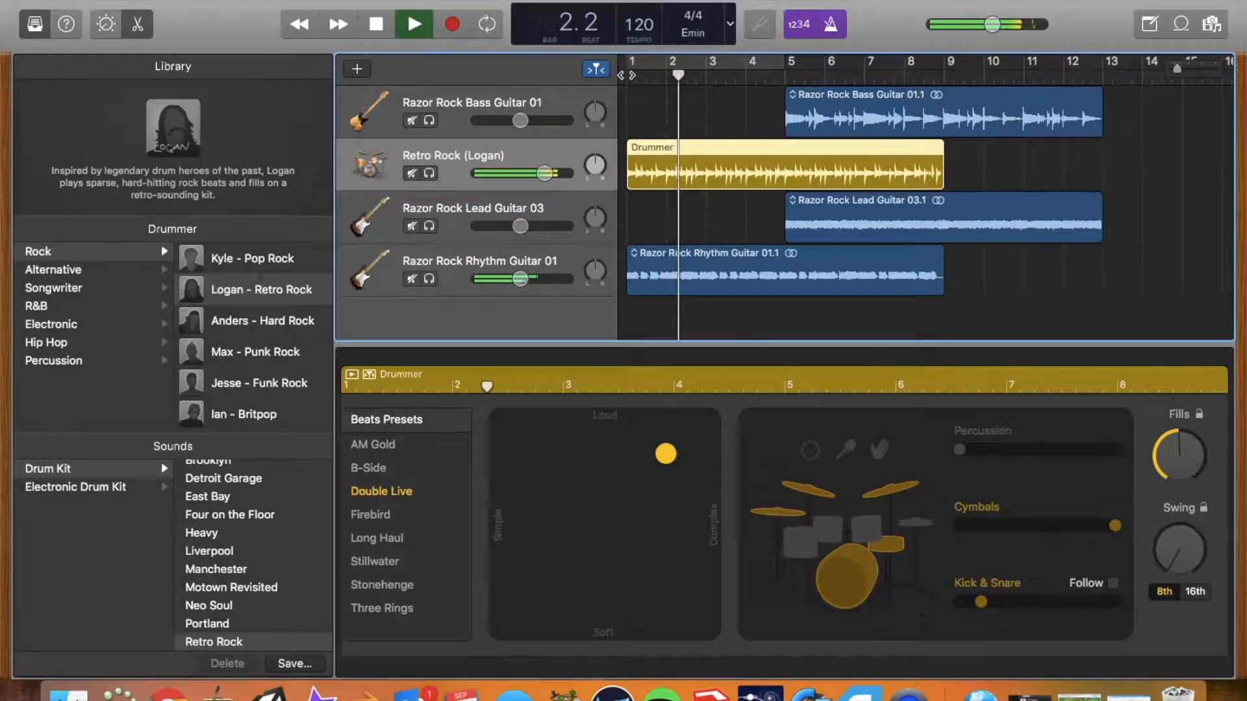
key("space")
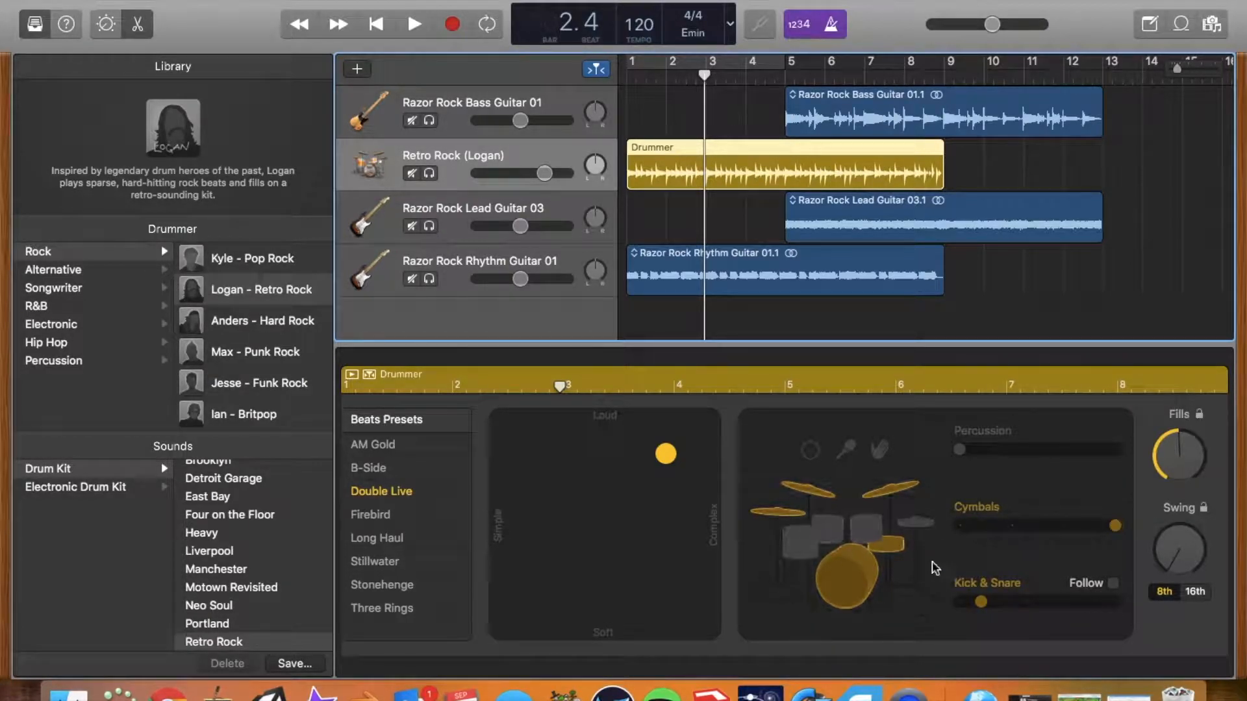
Raise the Kick & Snare variation to mid-range, replace the cymbals with toms at their highest variation, and audition the beat from bar 1.
left_click(1005, 603)
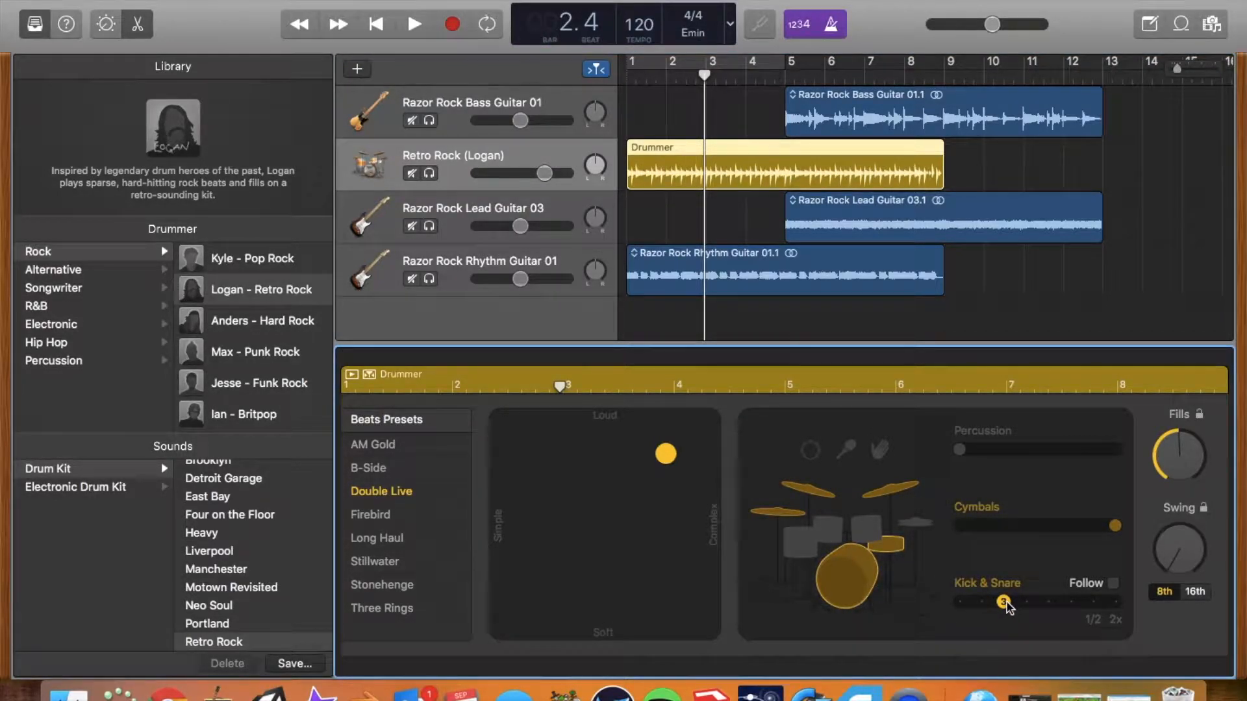
left_click(1028, 604)
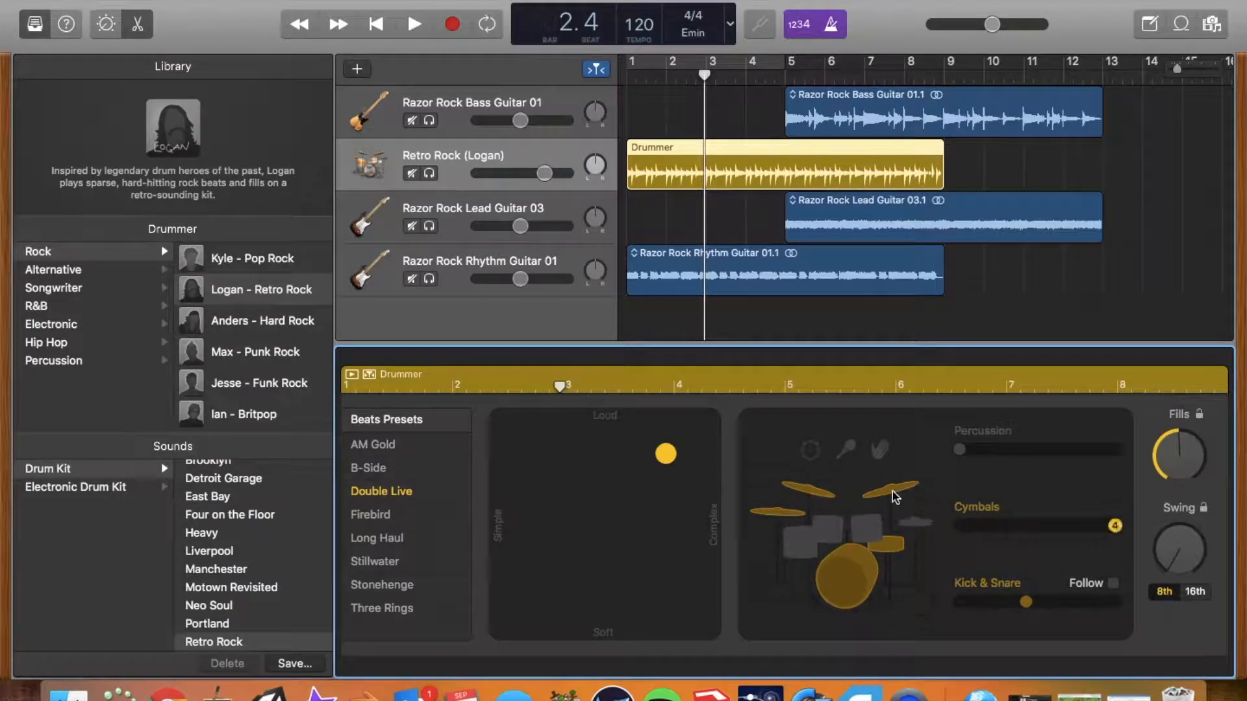
left_click(874, 528)
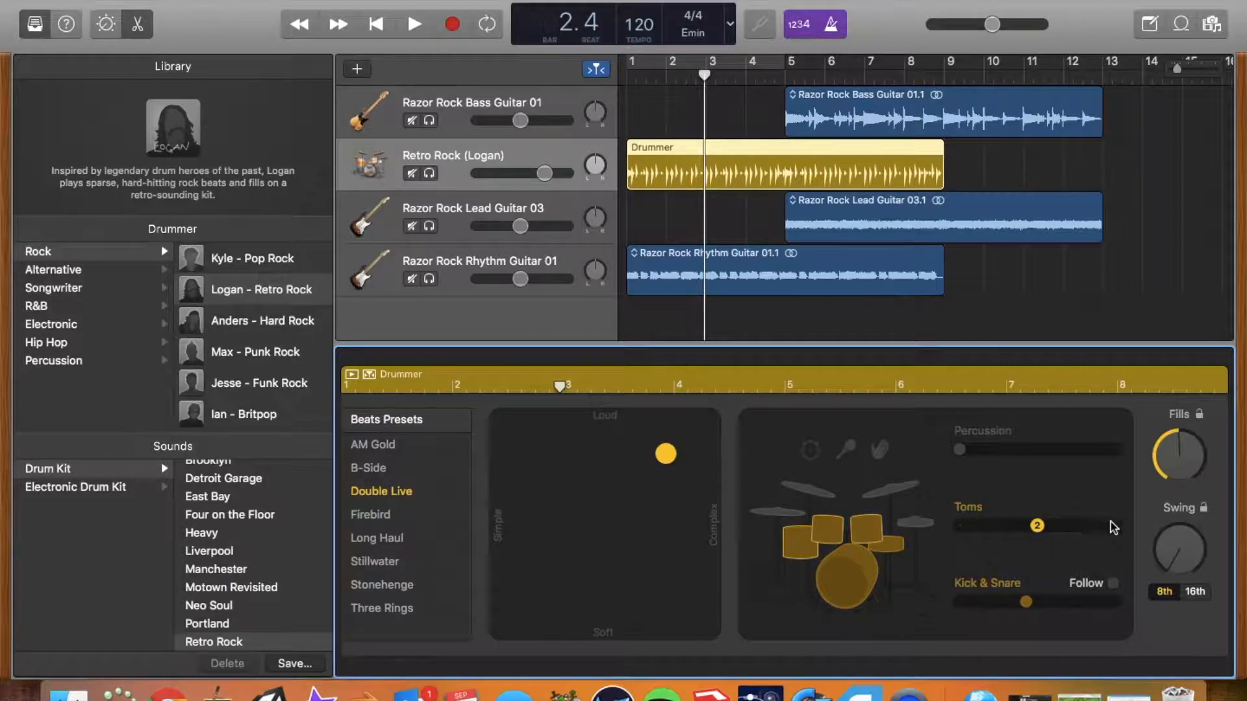
left_click(626, 76)
key("space")
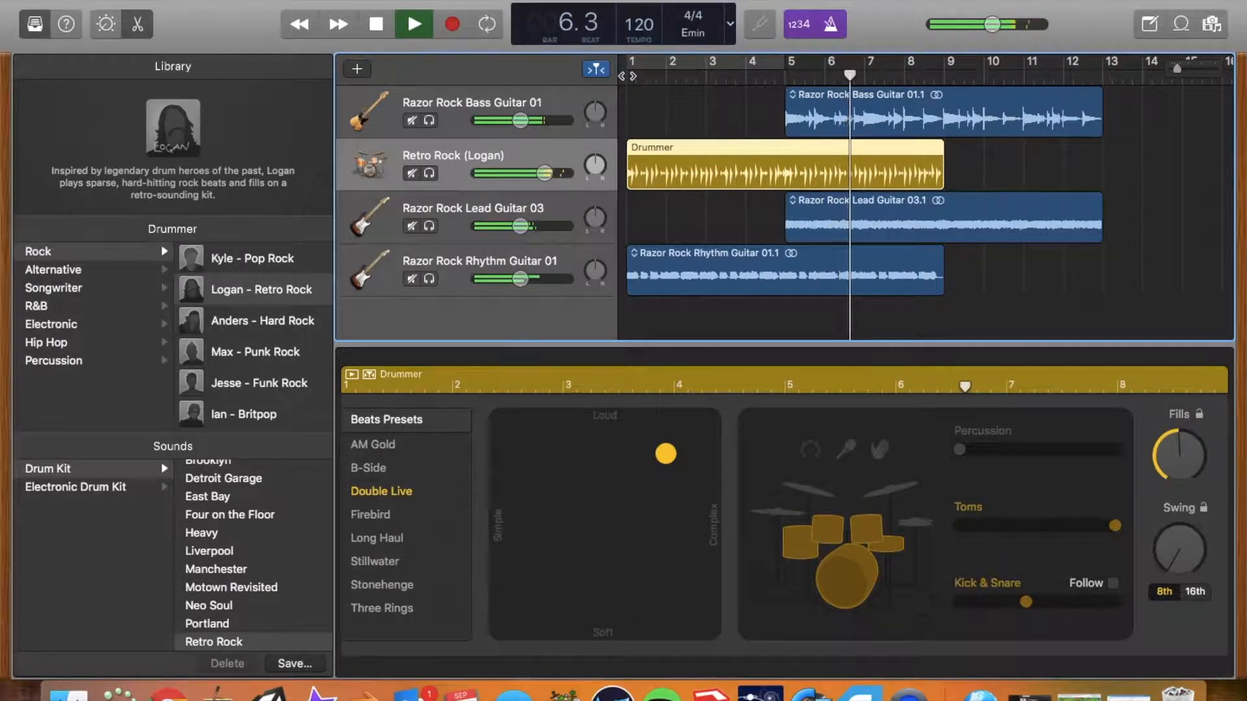
key("space")
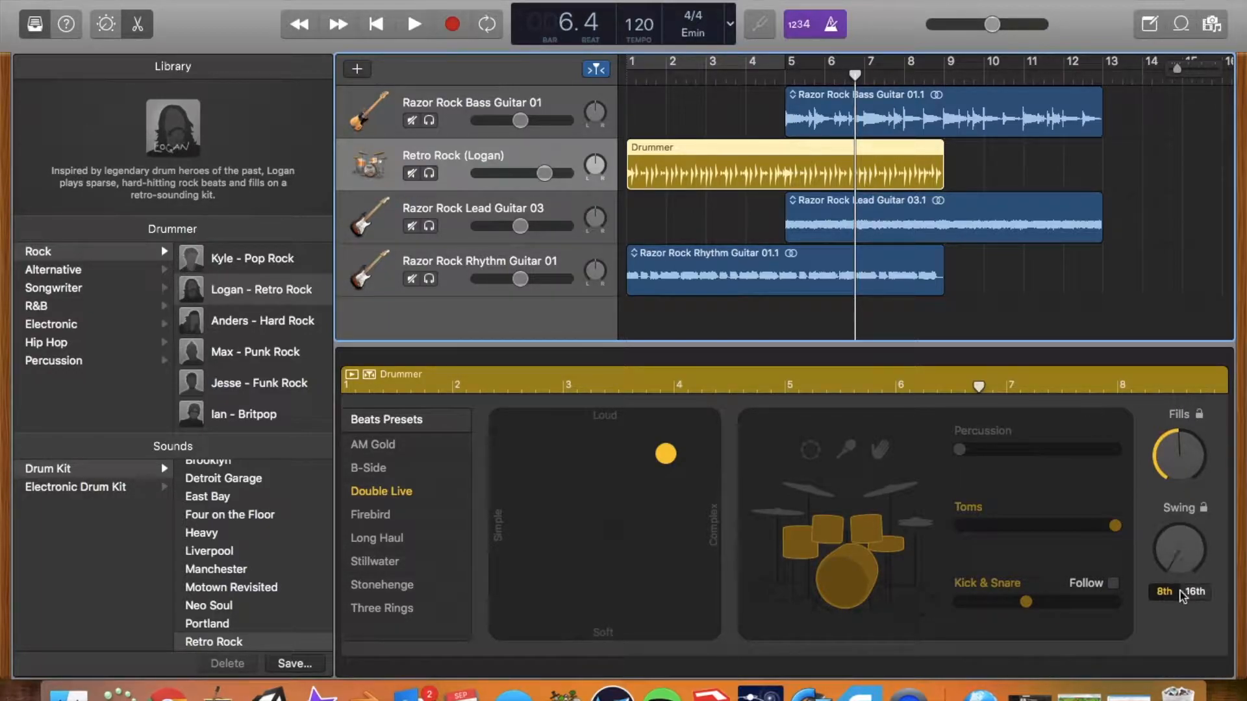
Raise the drummer's Swing and Fills to near maximum while auditioning the arrangement from bar 1.
left_click_drag(1175, 567, 1175, 536)
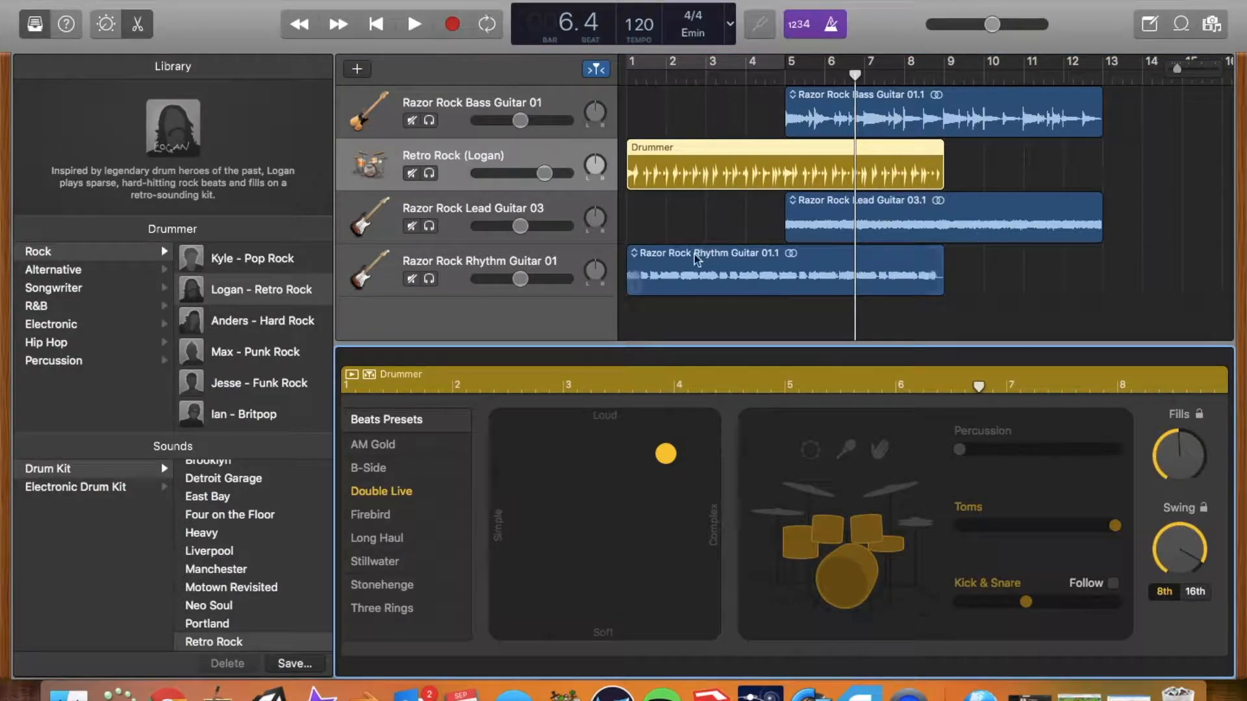
left_click(635, 98)
key("Return")
key("space")
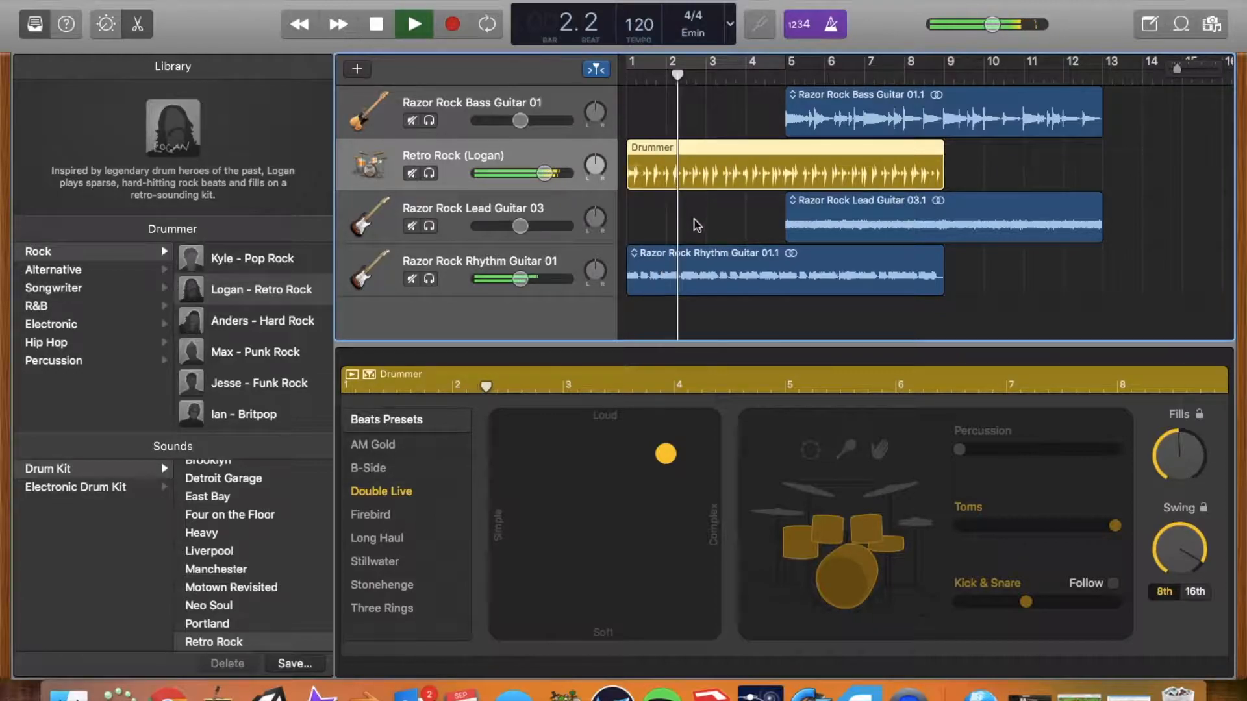
left_click_drag(1179, 454, 1164, 369)
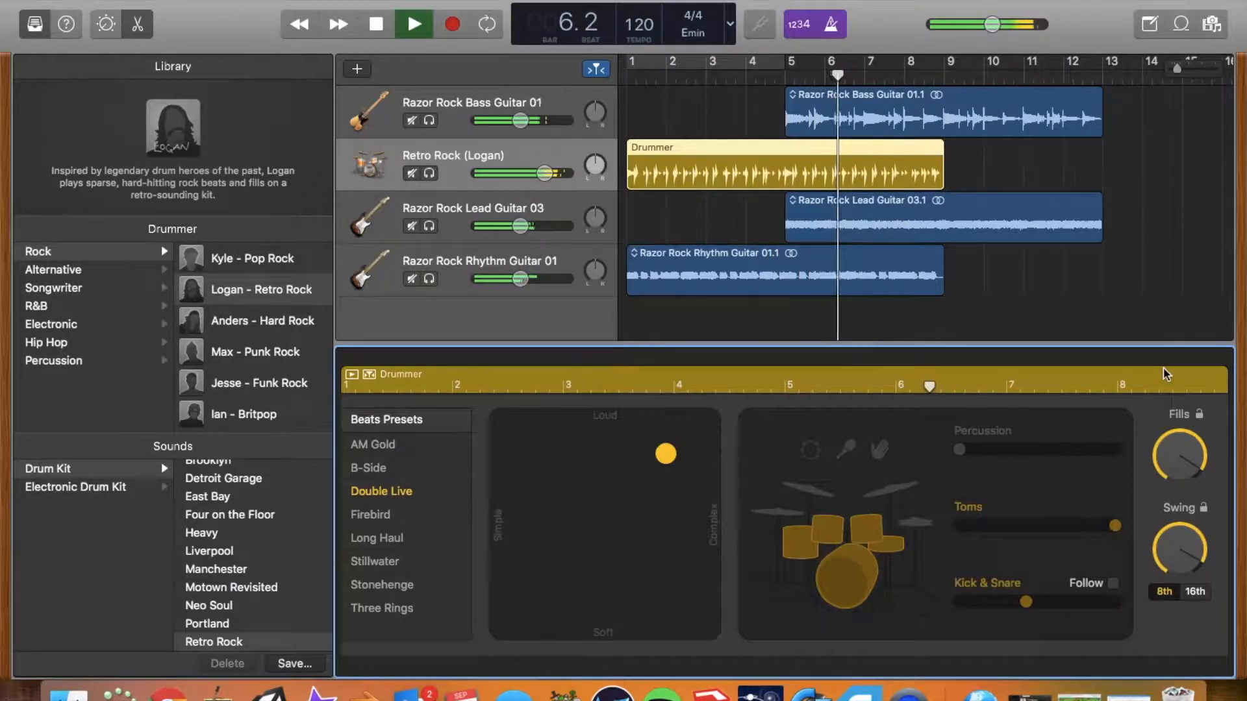
key("space")
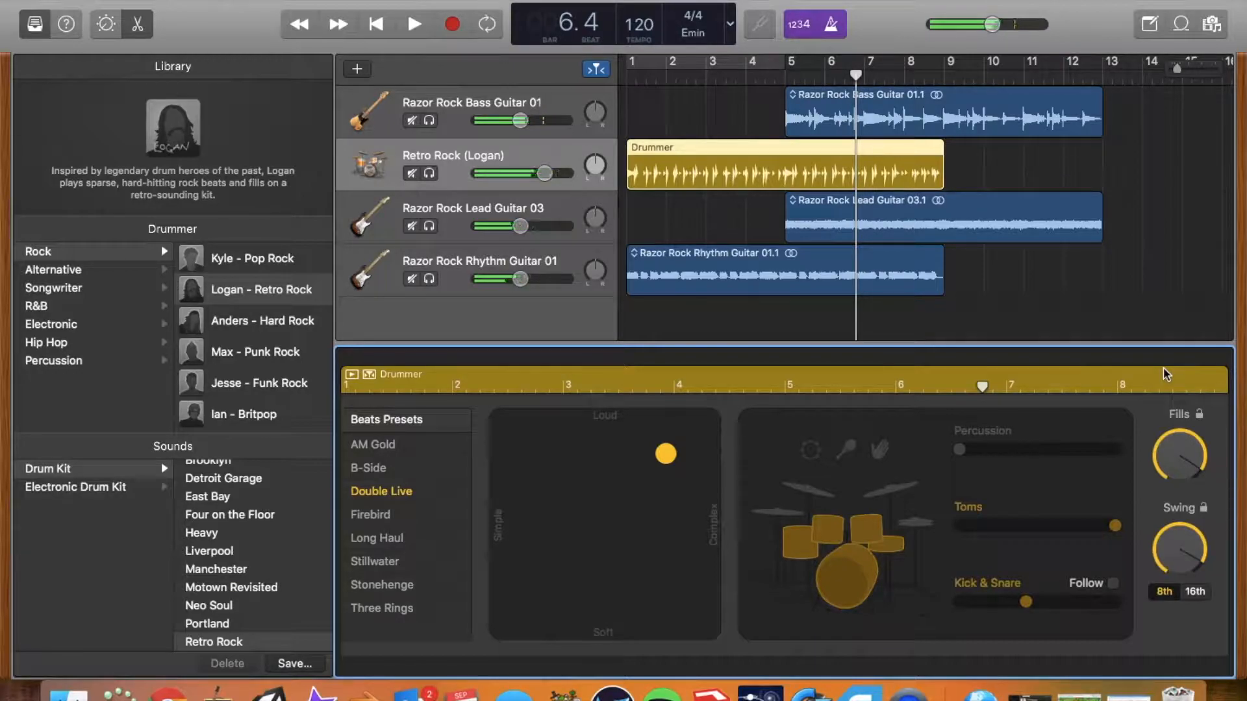
Add handclaps to the drum pattern, compare percussion variations during playback from bar 1, and leave Percussion at its lowest variation.
left_click(879, 453)
left_click_drag(959, 449, 1037, 449)
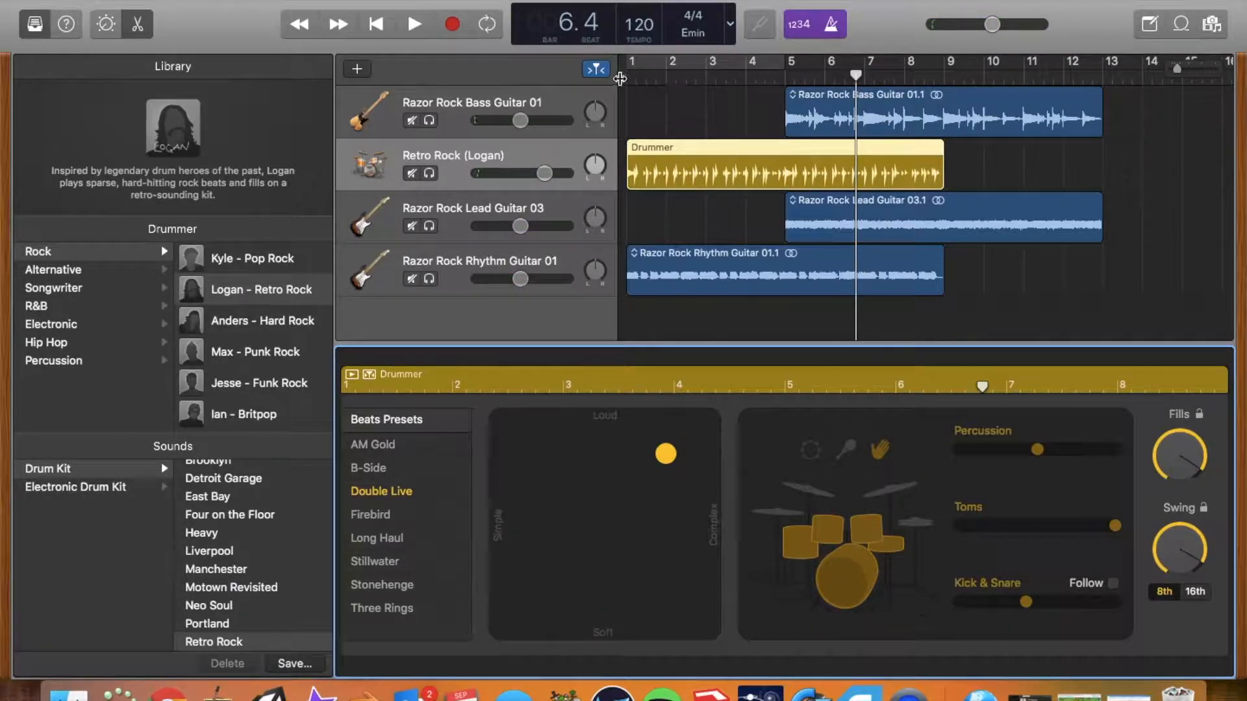
left_click(628, 77)
key("space")
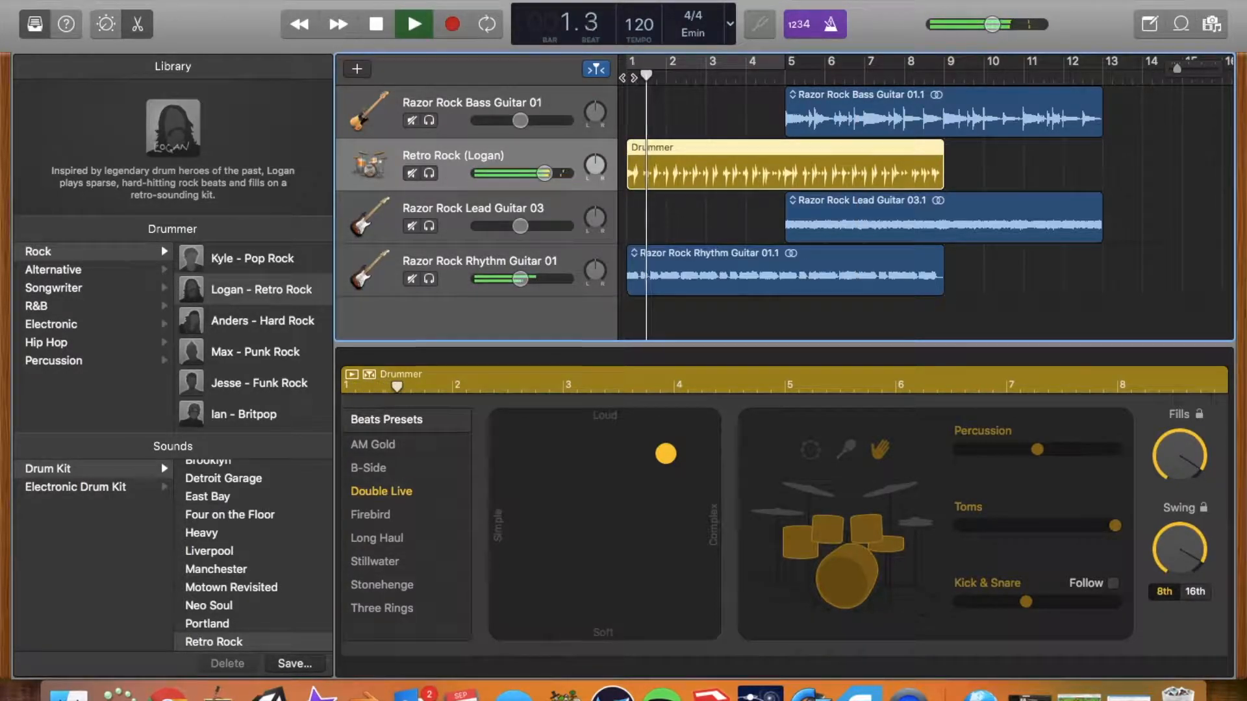
left_click_drag(1037, 449, 1110, 454)
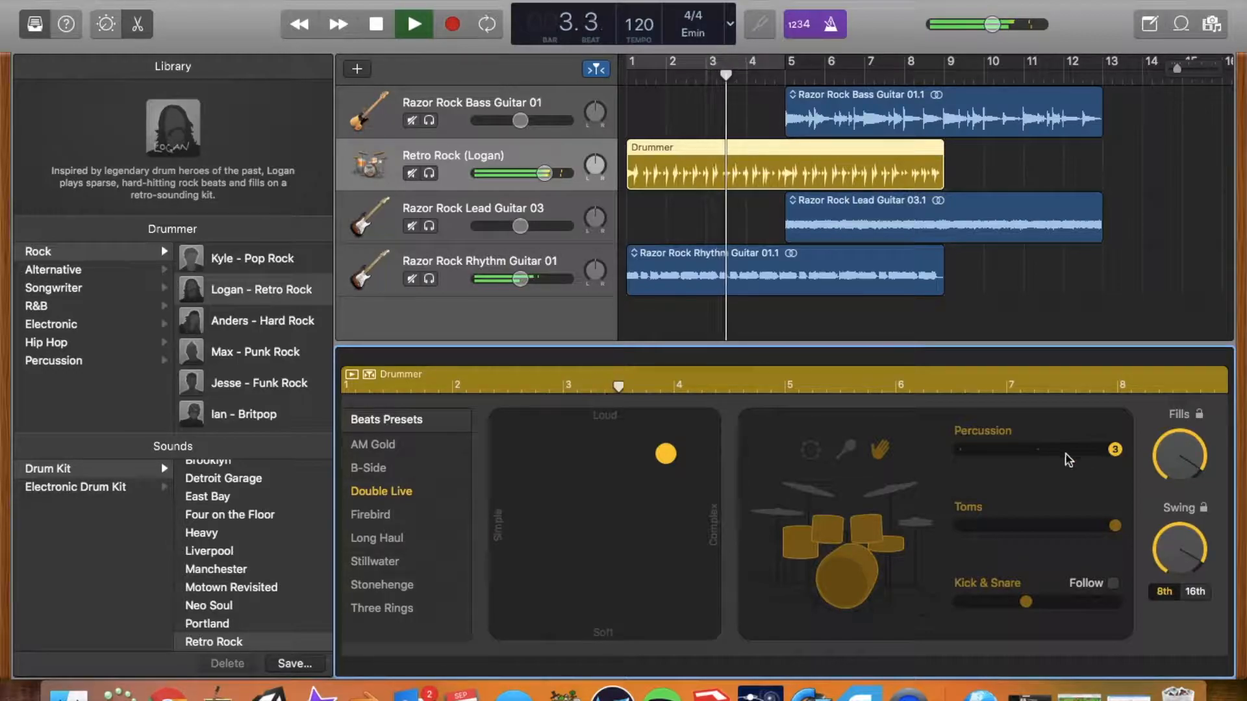
left_click(962, 450)
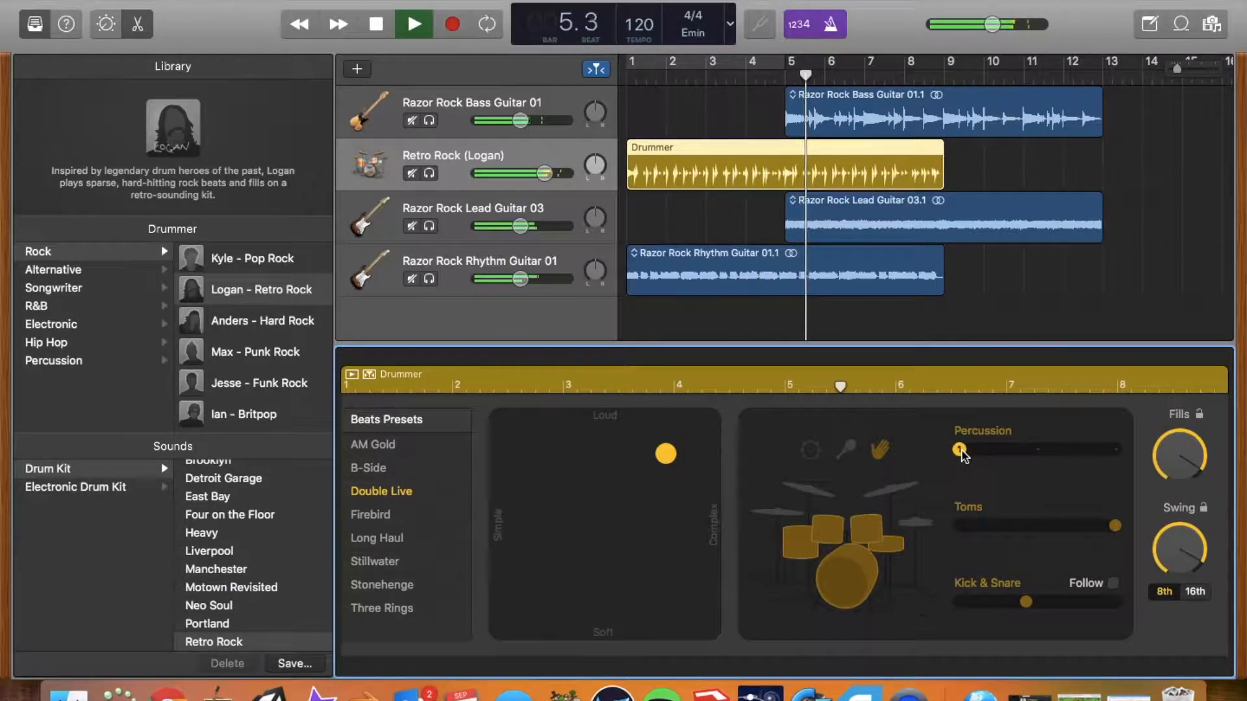
key("space")
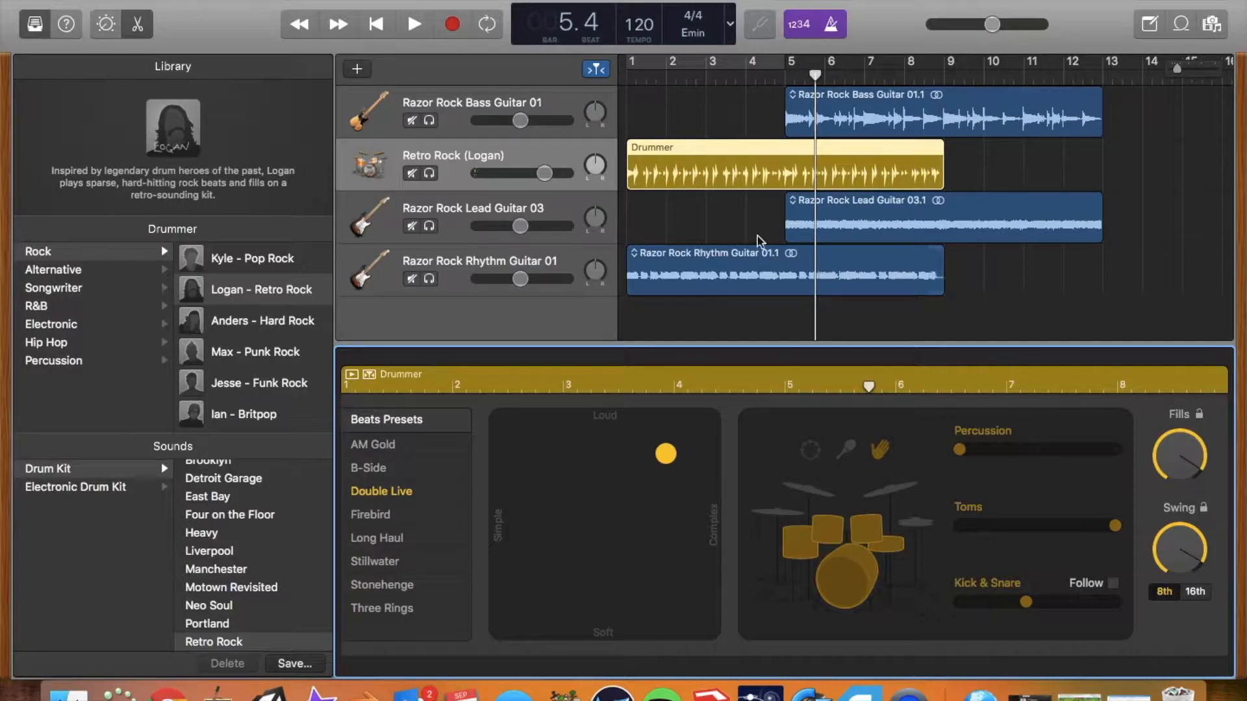
Hide the Drummer editor and the Library so that only the tracks area remains.
left_click(404, 0)
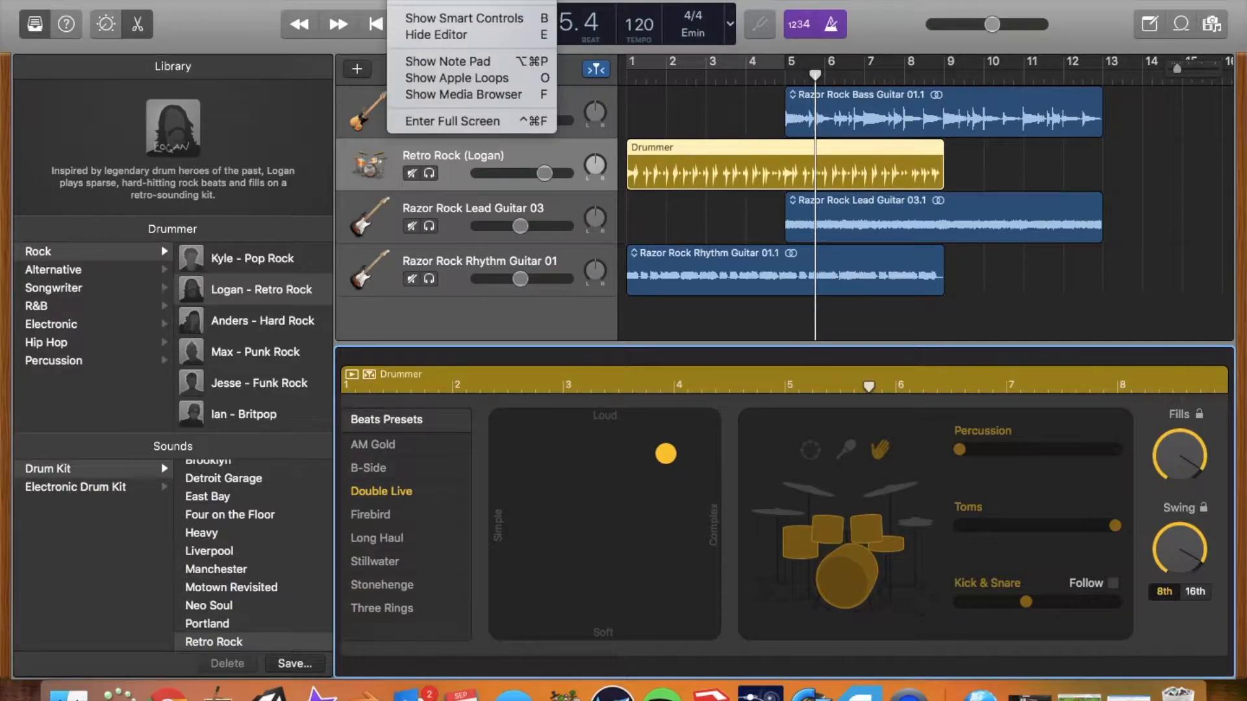
left_click(432, 34)
left_click(404, 0)
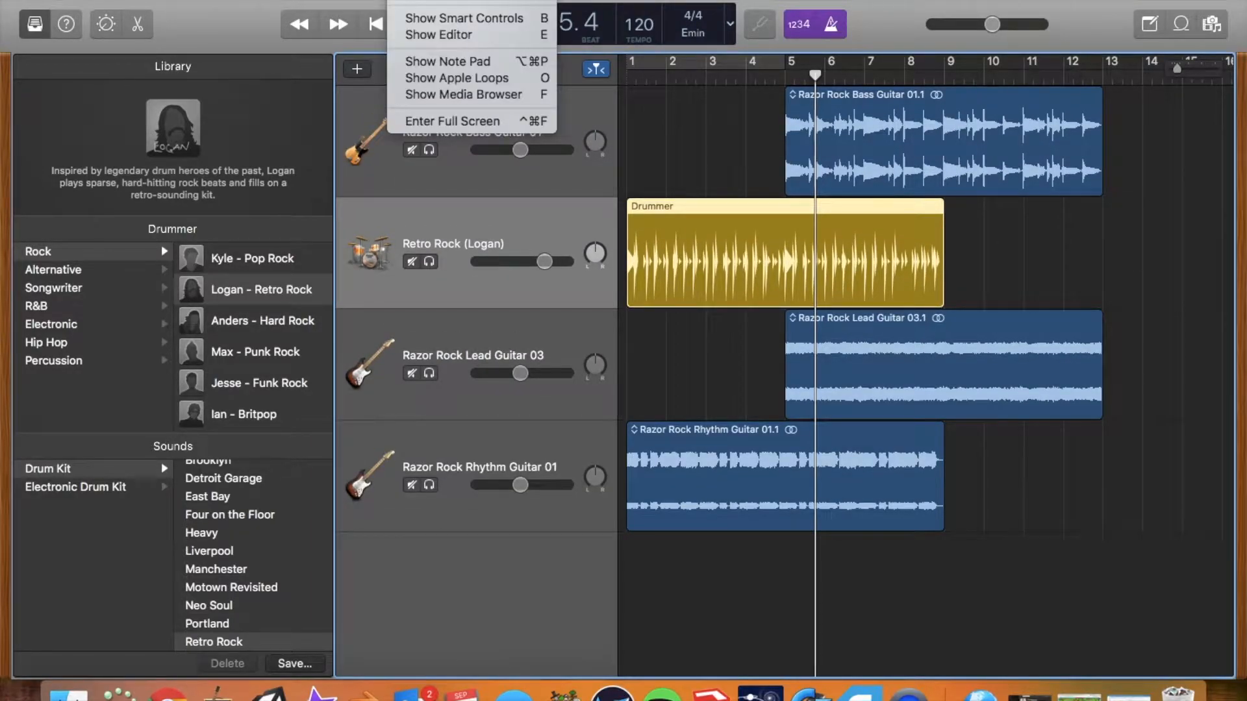
left_click(428, 2)
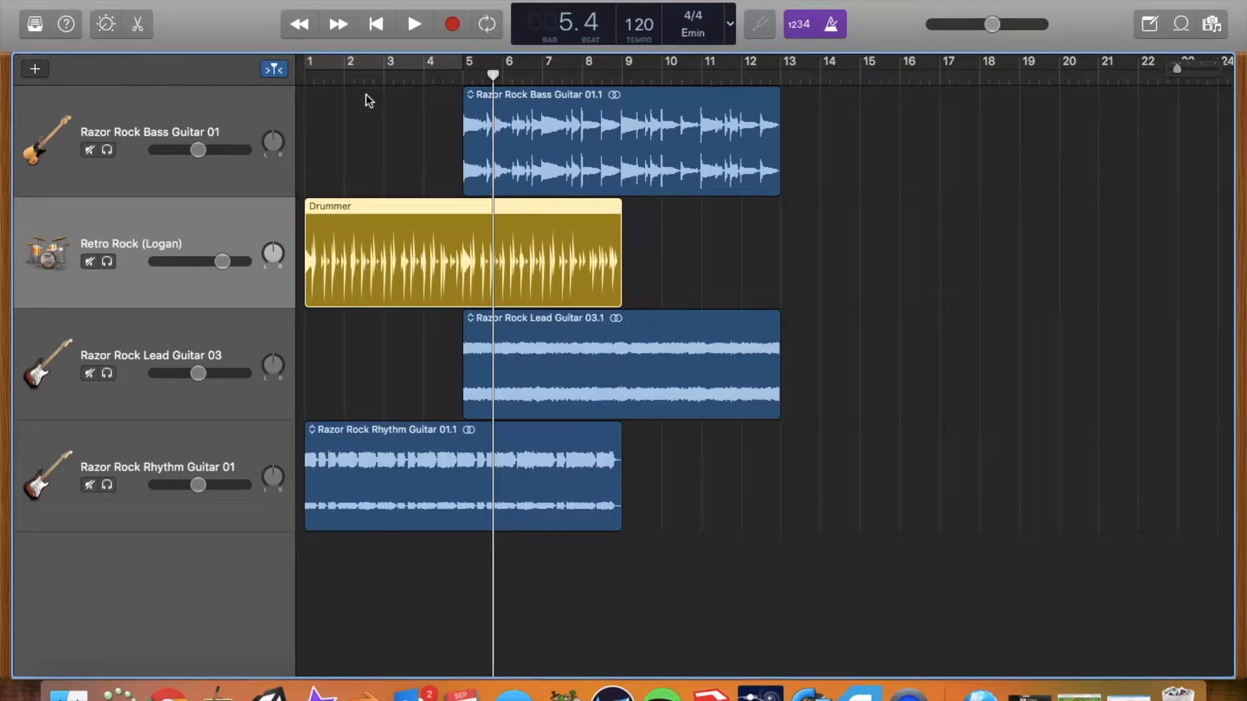
Show automation for all tracks and create a flat volume automation line on the Razor Rock Bass Guitar 01 track.
key("a")
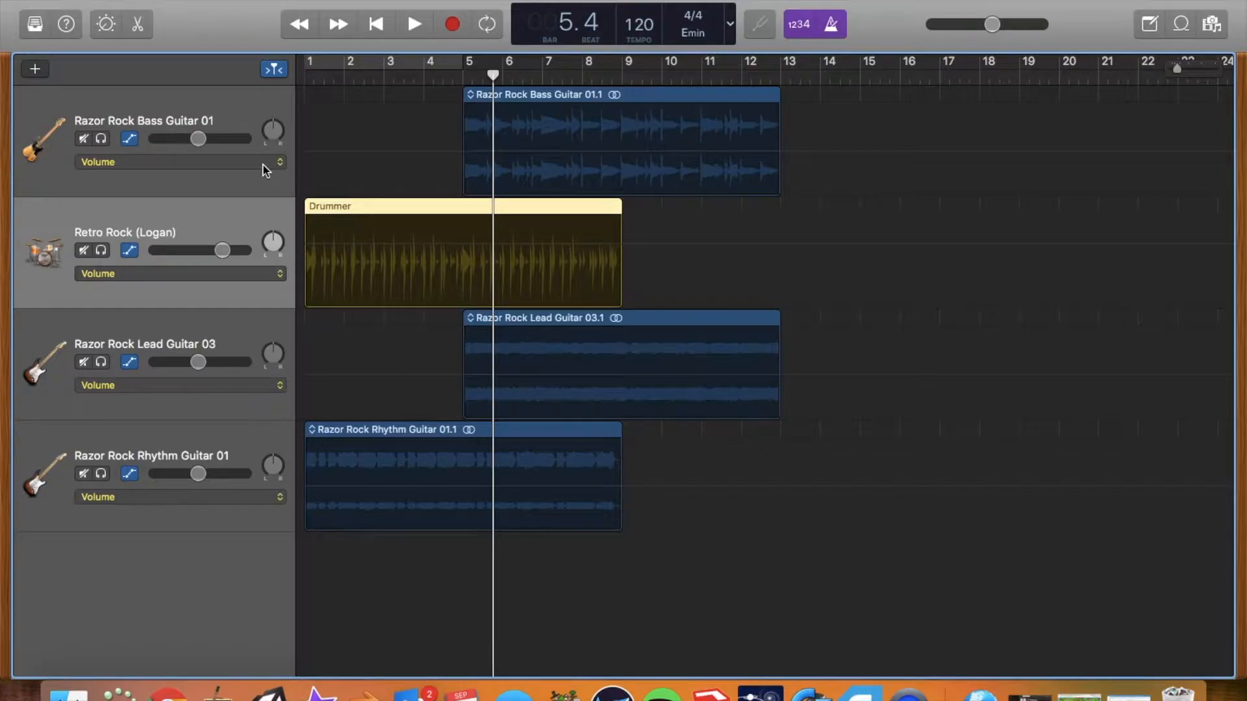
left_click(217, 111)
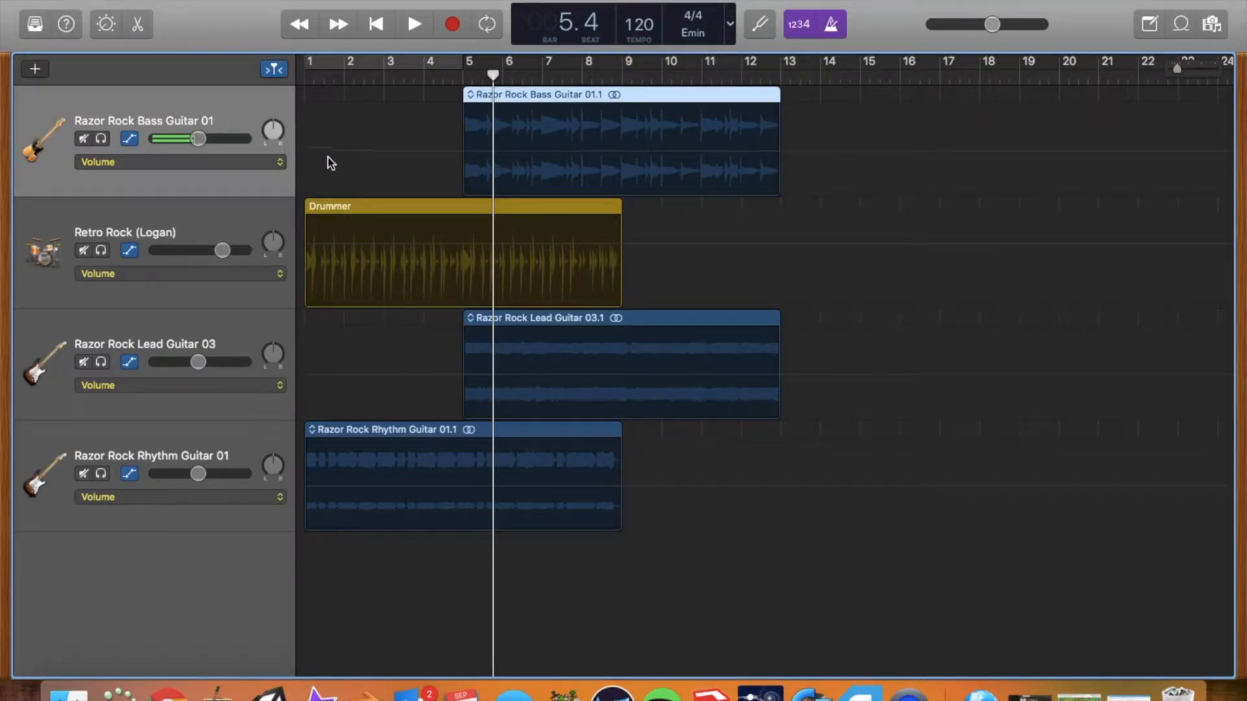
key("a")
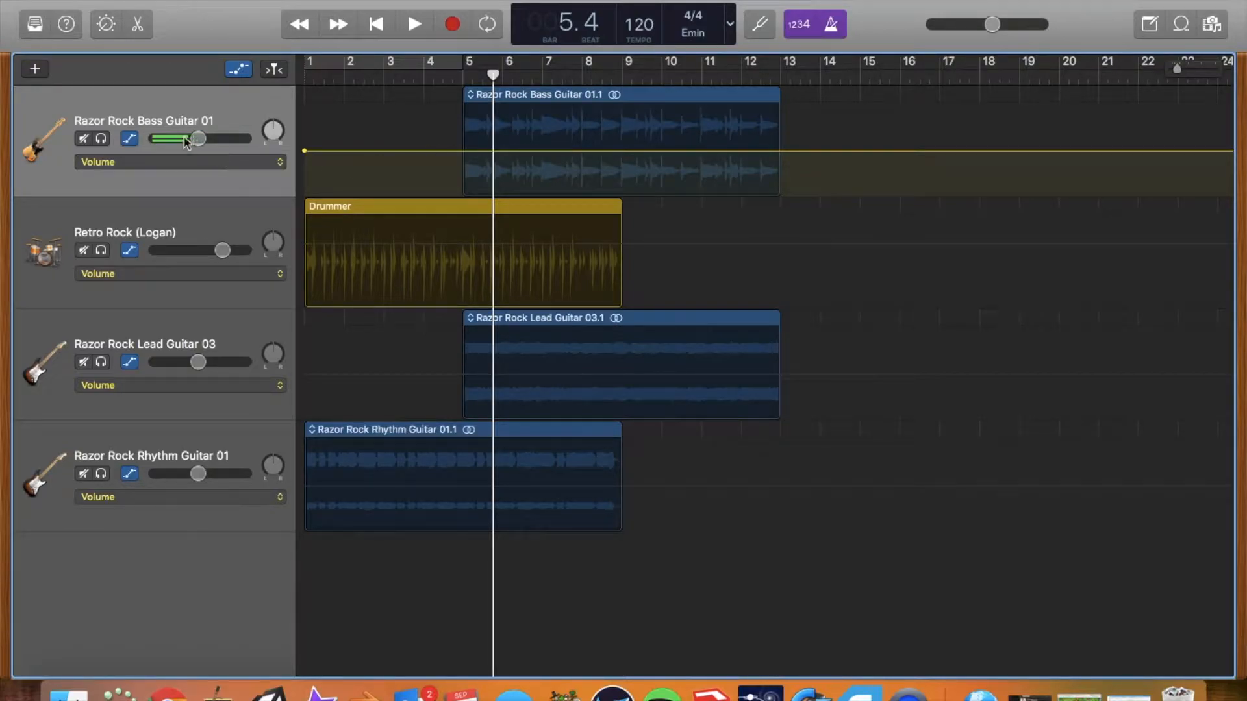
Automate a volume fade-in on the Retro Rock drummer track from silence at bar 1 to full level at about bar 4, without intermediate points.
left_click(200, 230)
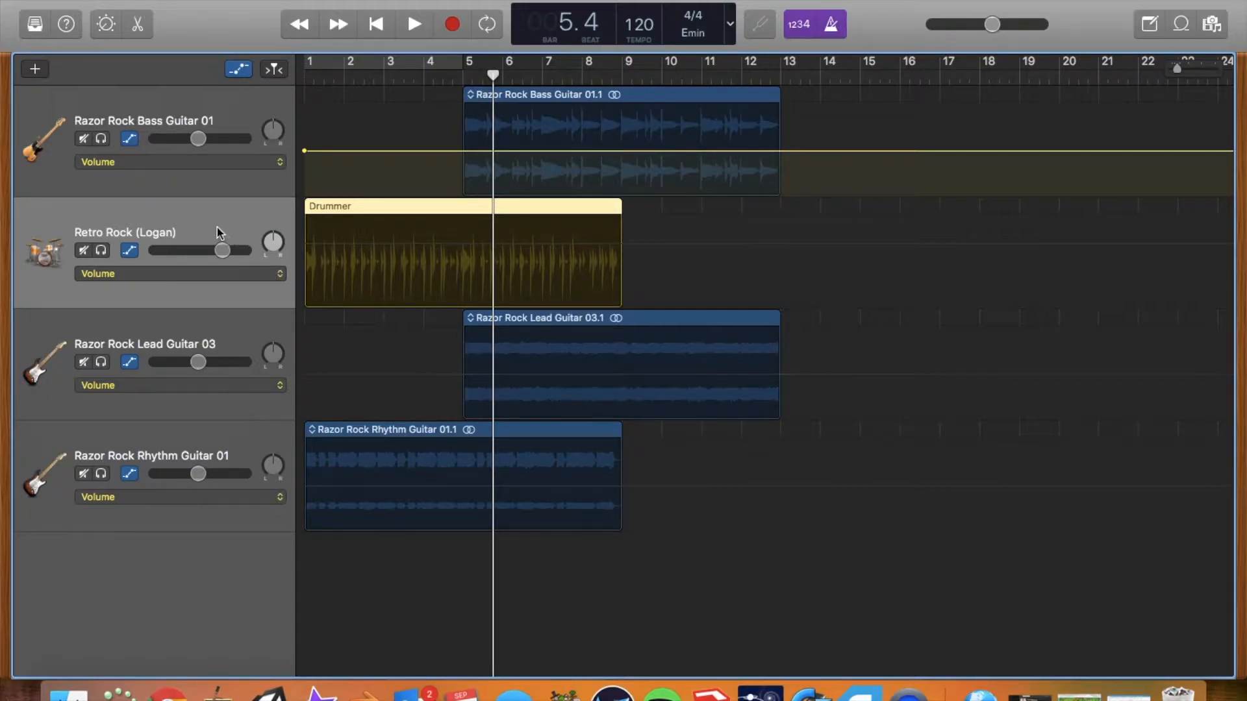
left_click(338, 249)
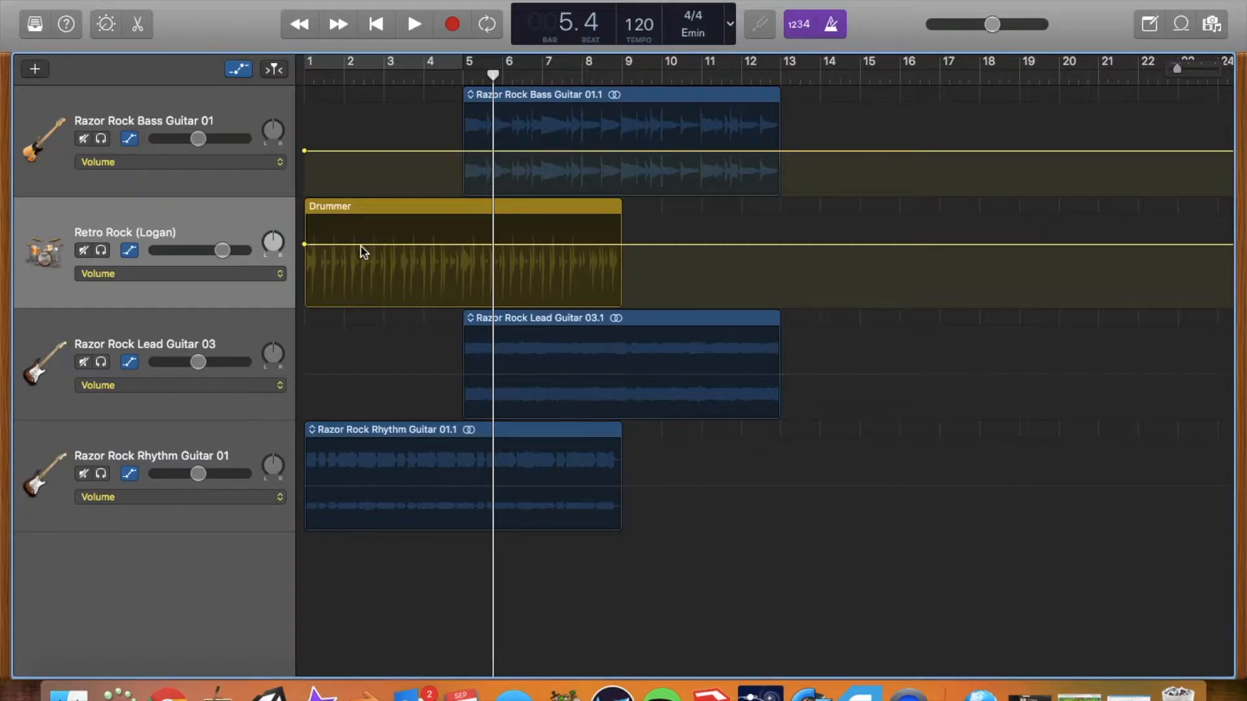
left_click(387, 245)
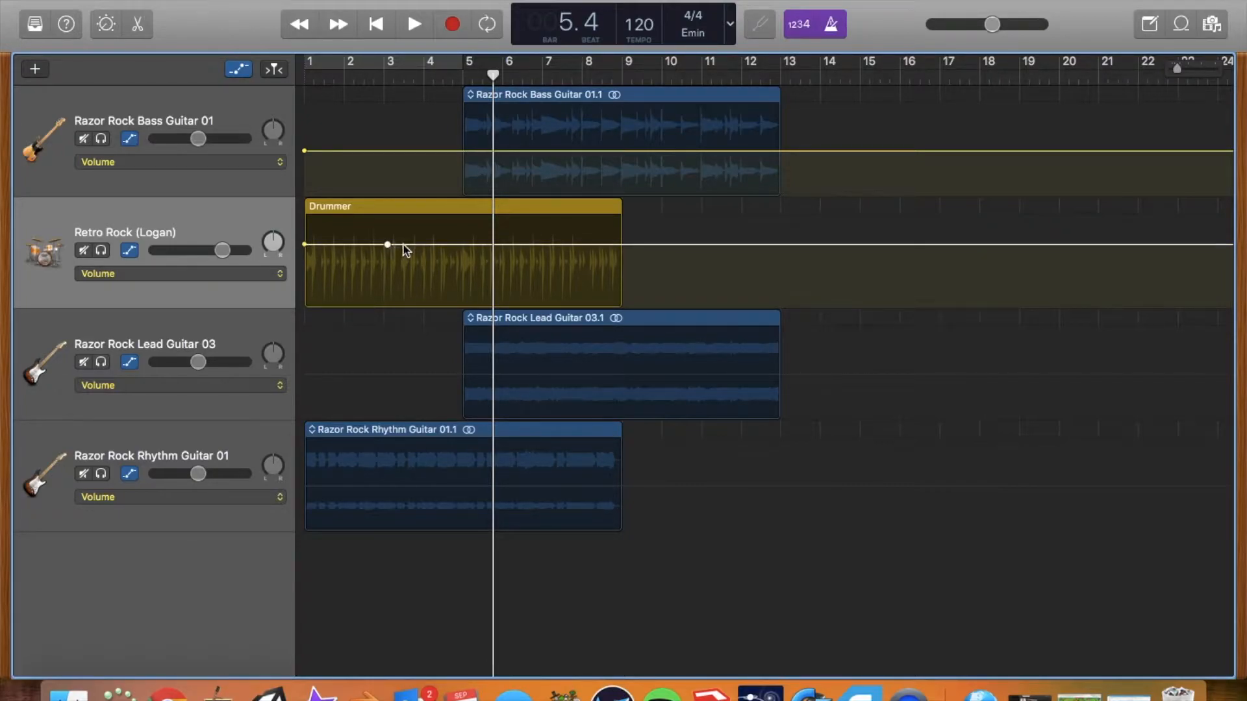
left_click(432, 245)
left_click_drag(343, 252, 346, 317)
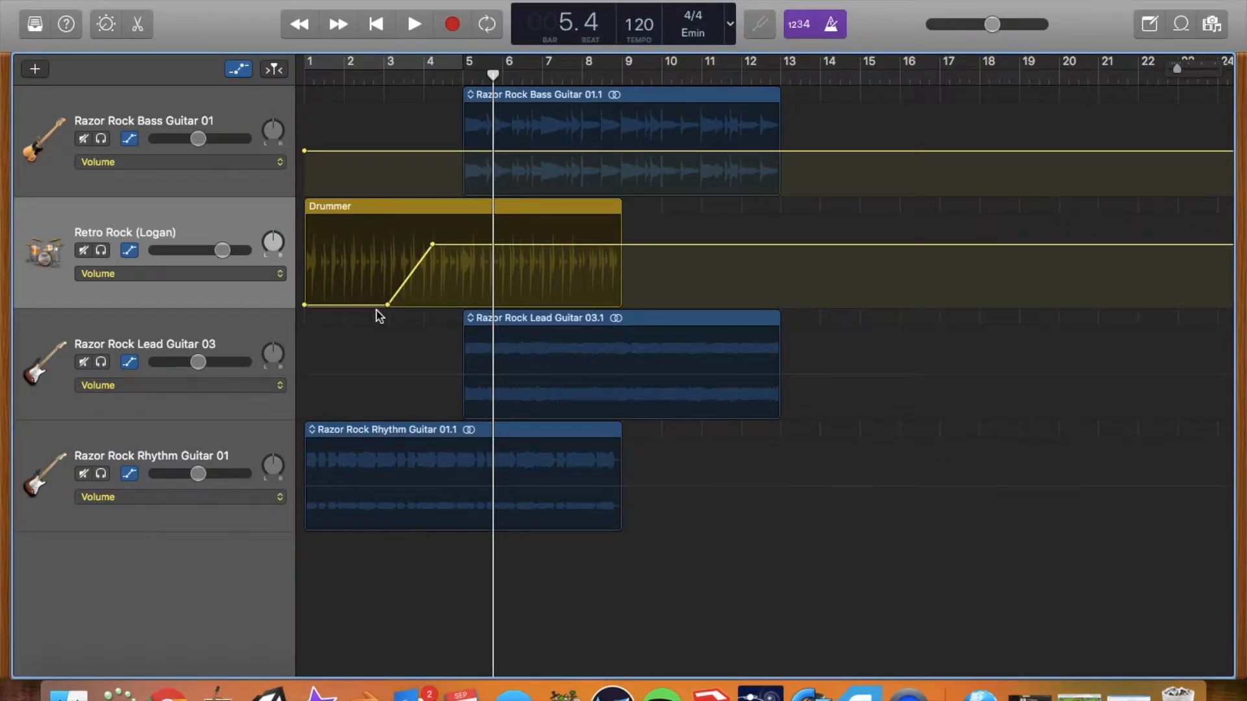
left_click(387, 305)
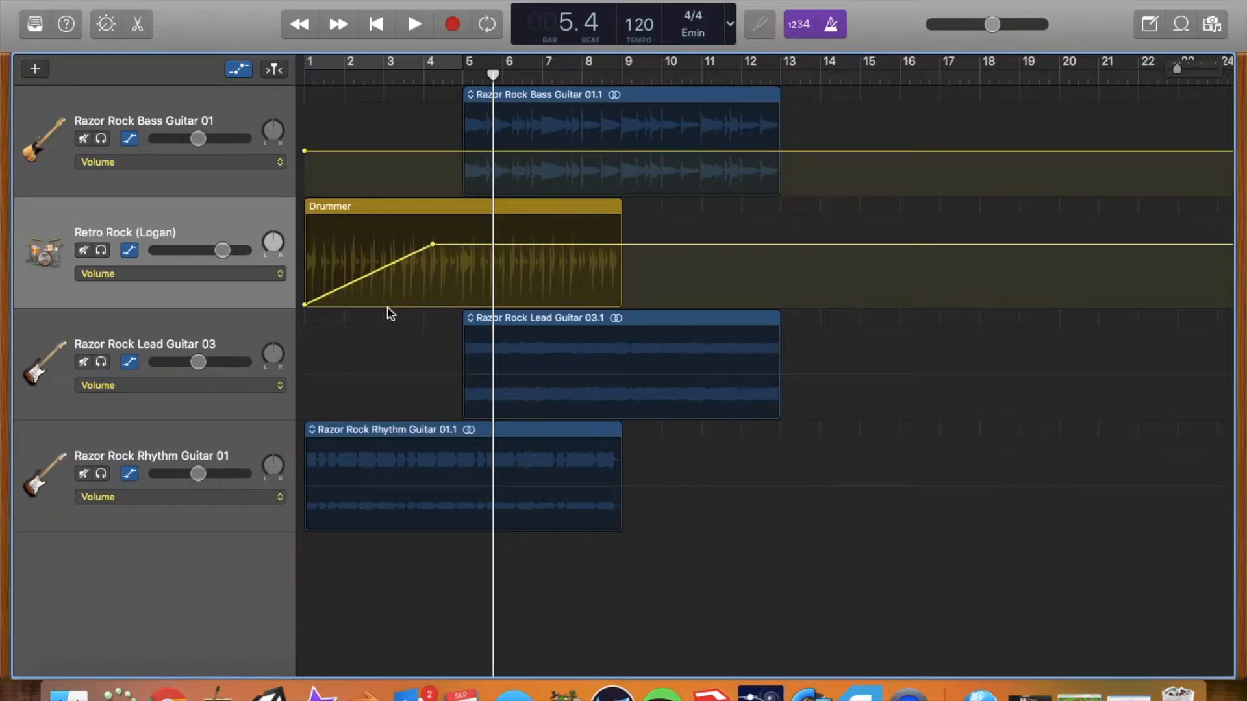
Extend the Retro Rock drummer track's volume fade-in to reach full level at bar 5, checking its start and end with the playhead.
left_click_drag(430, 245, 463, 244)
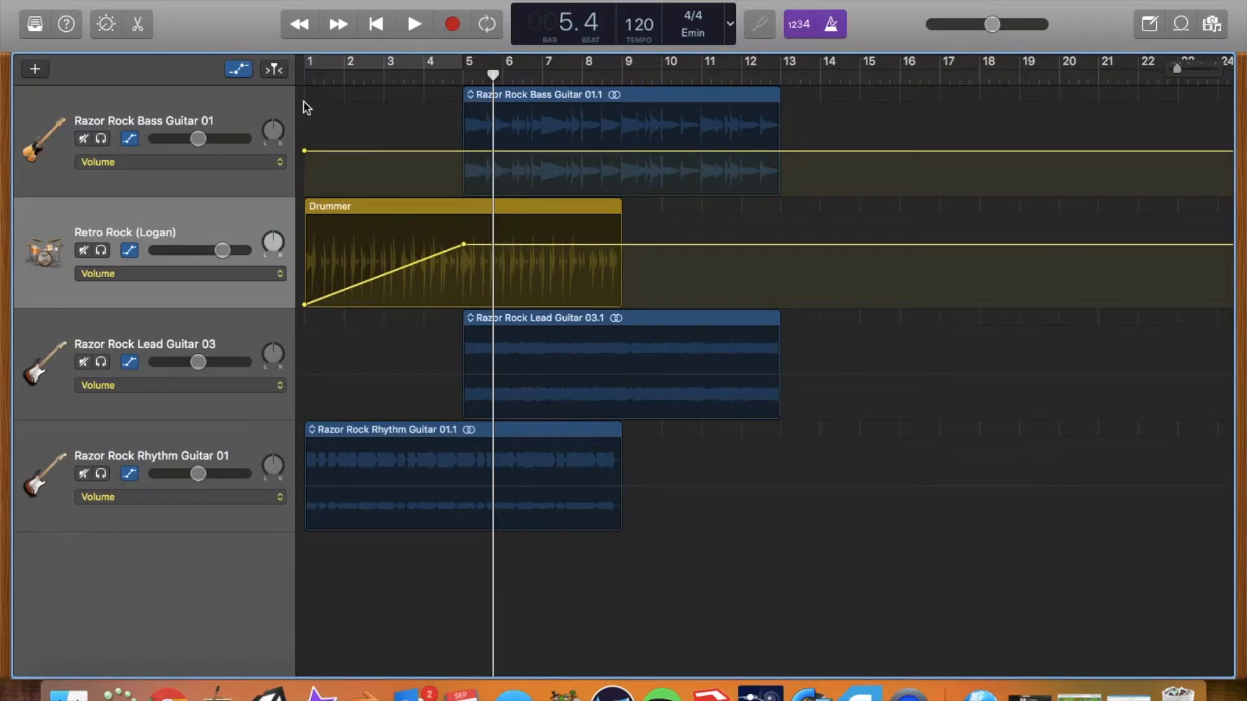
left_click(306, 75)
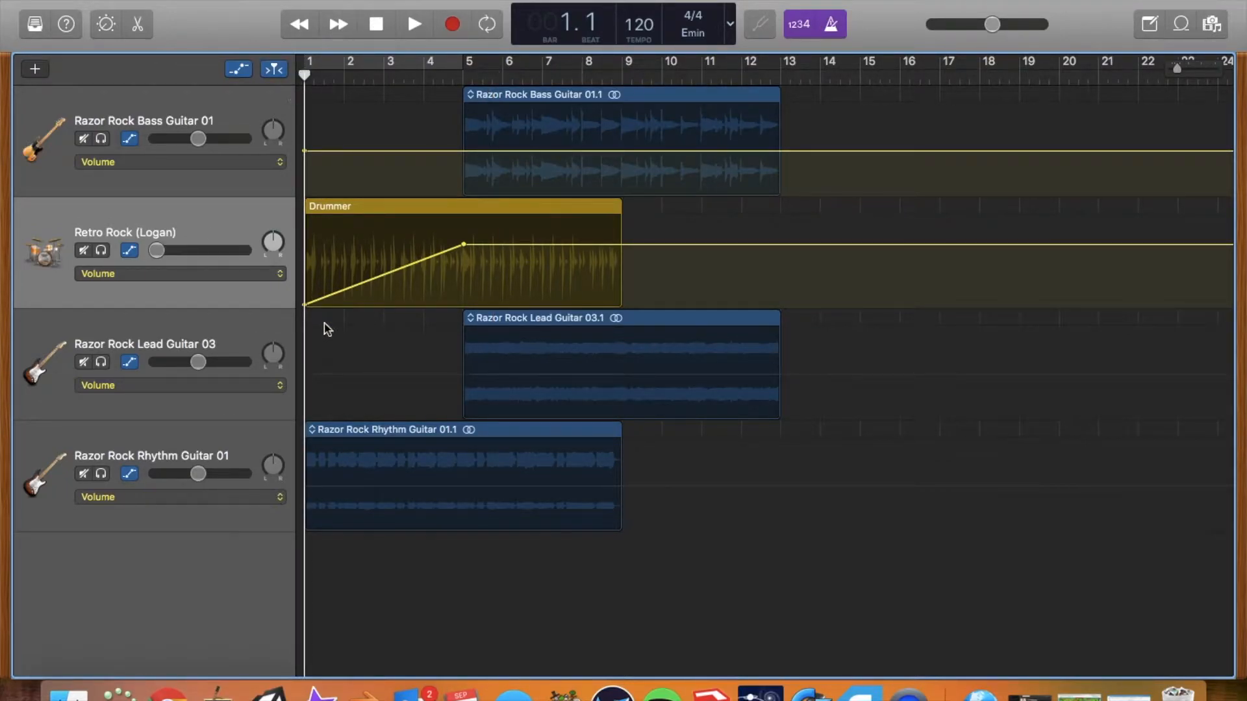
left_click_drag(310, 78, 461, 99)
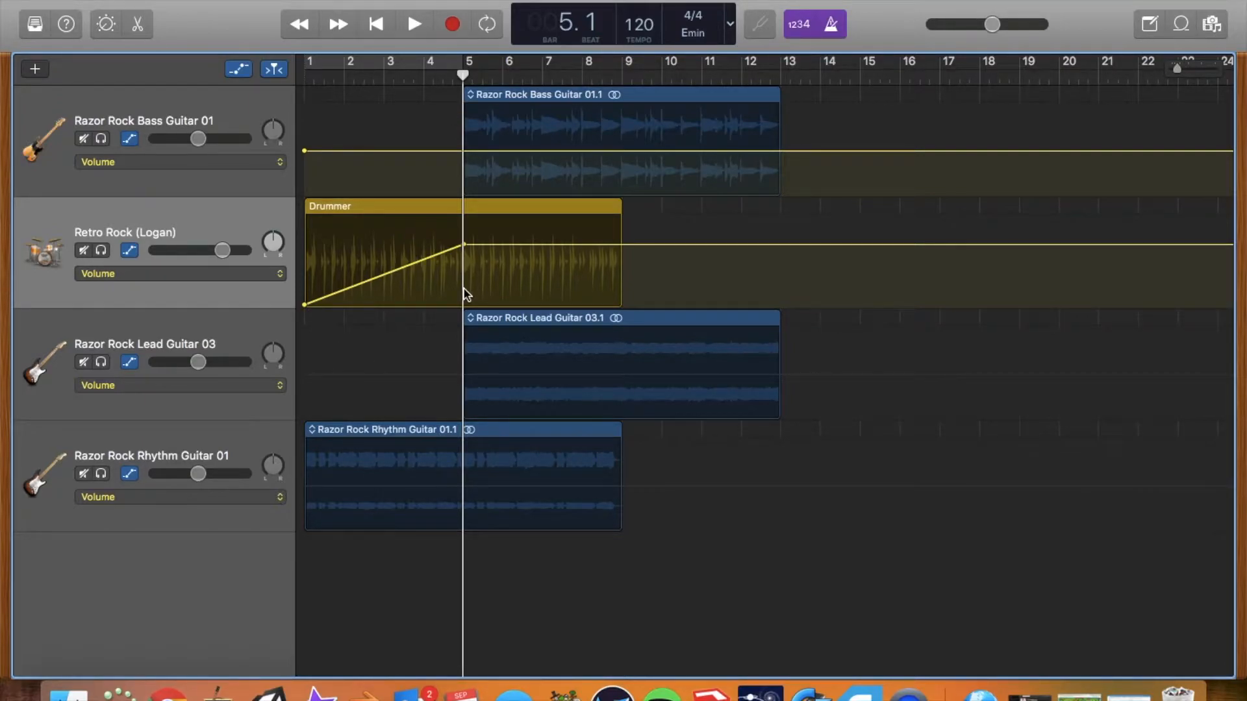
Play the arrangement from bar 1 to hear the drum fade-in, turning off the metronome during playback.
left_click(306, 80)
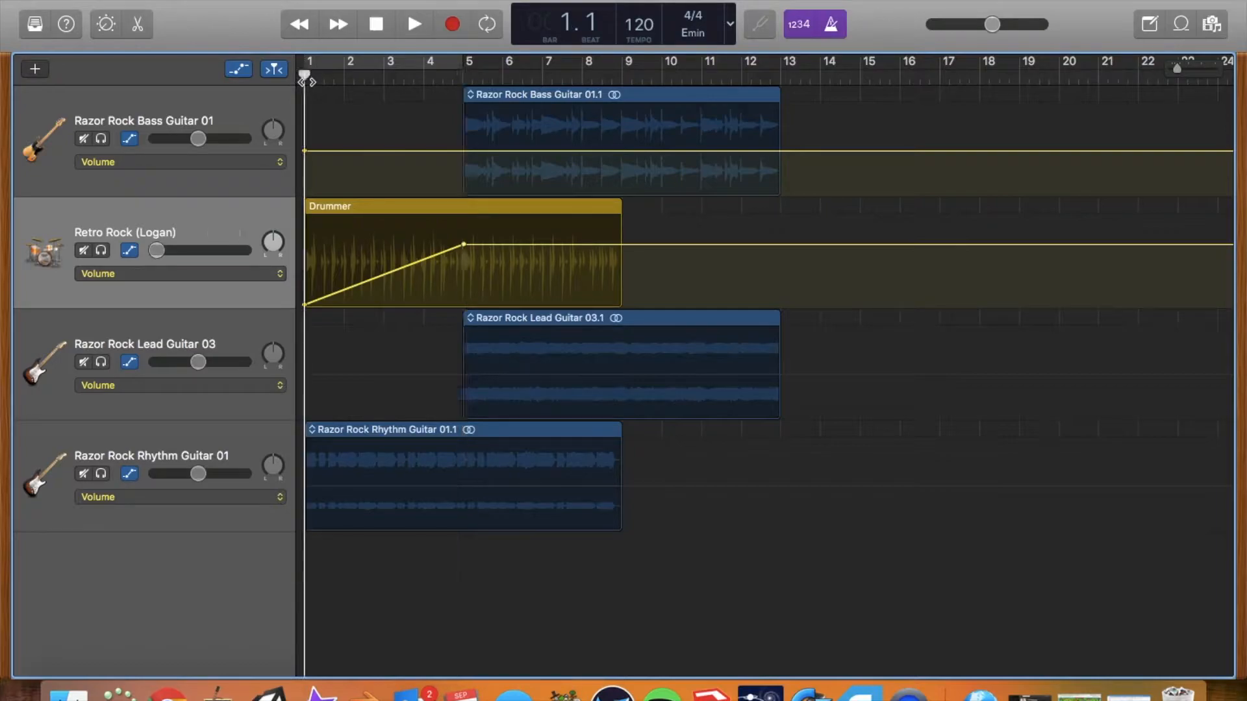
key("space")
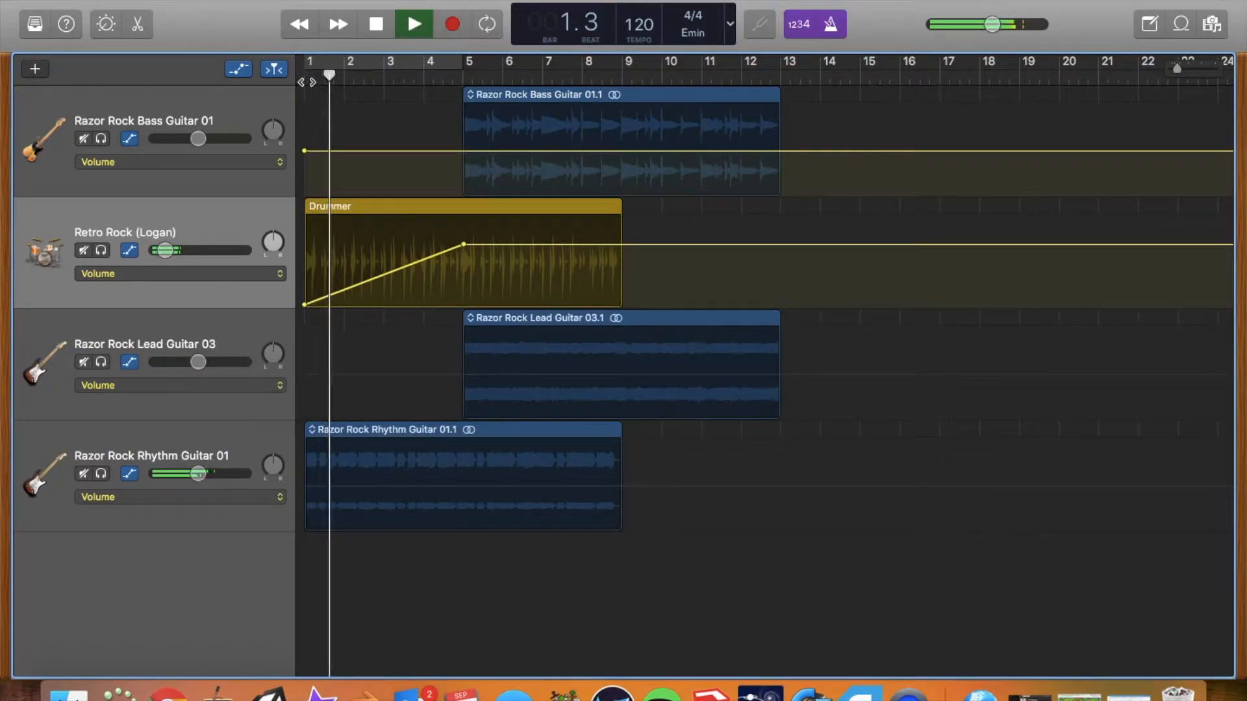
left_click(838, 25)
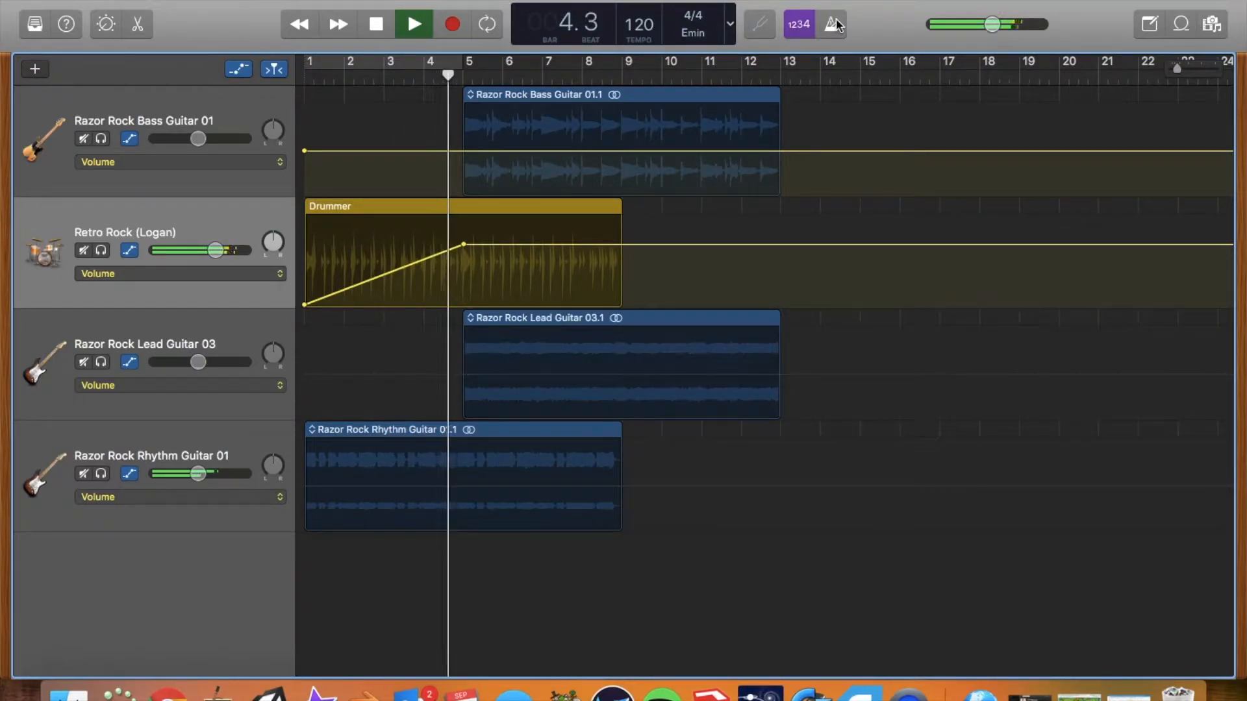
key("space")
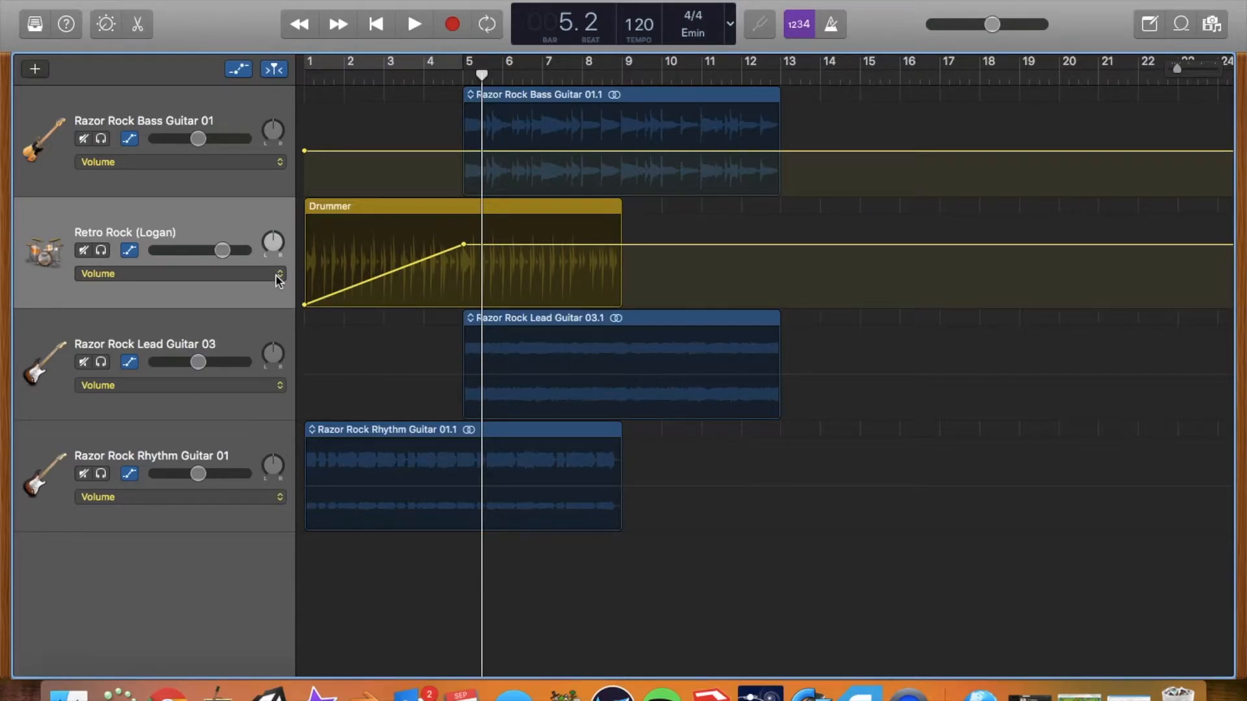
Look through the automation parameters available for the Razor Rock Rhythm Guitar 01 track without changing the current one.
left_click(211, 333)
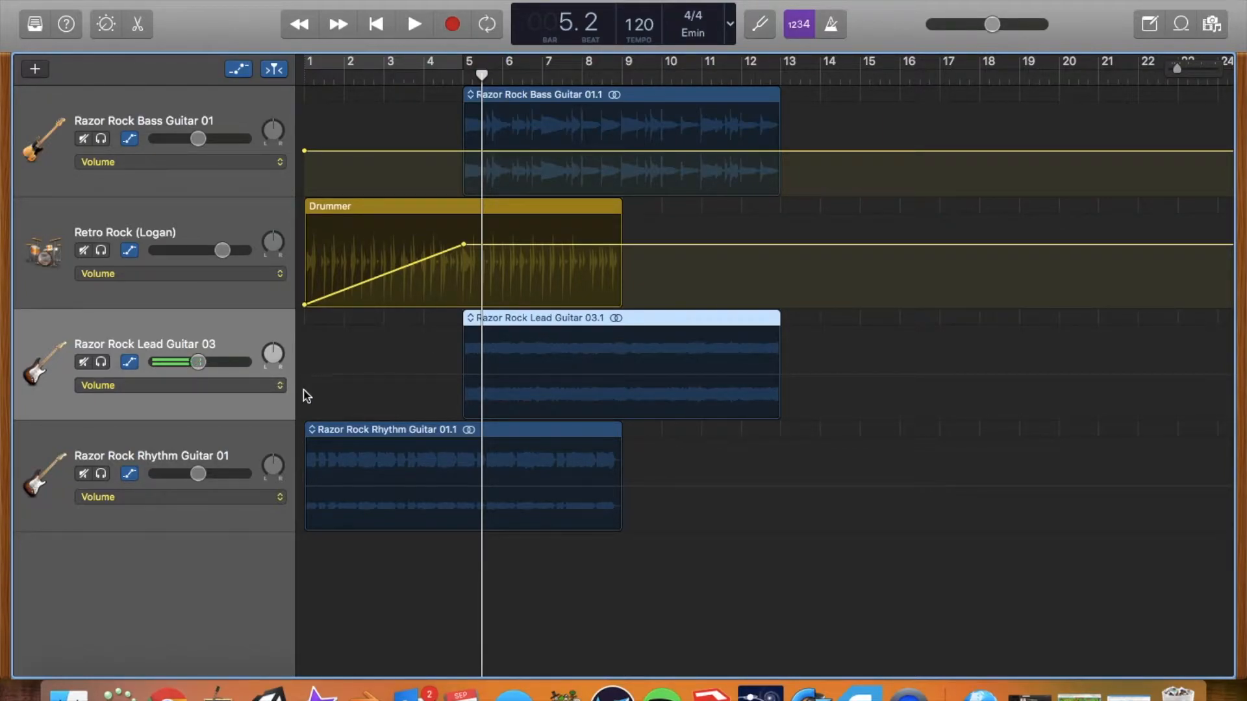
left_click(252, 436)
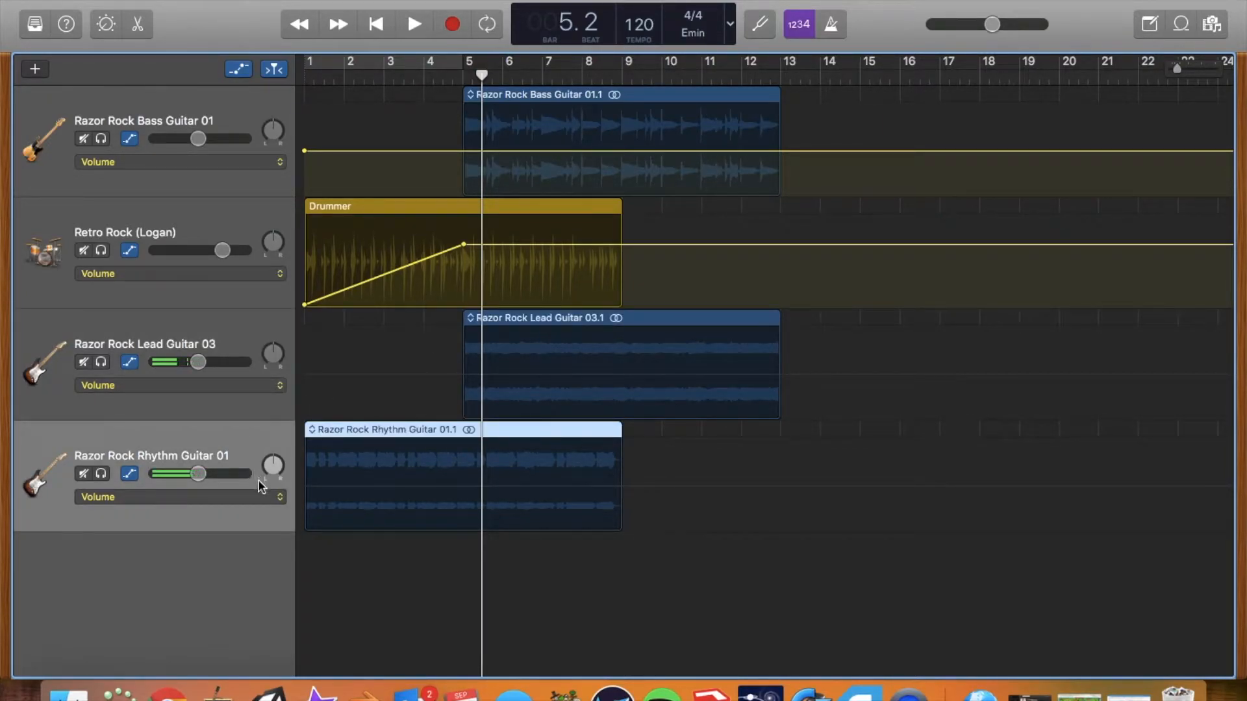
left_click(279, 500)
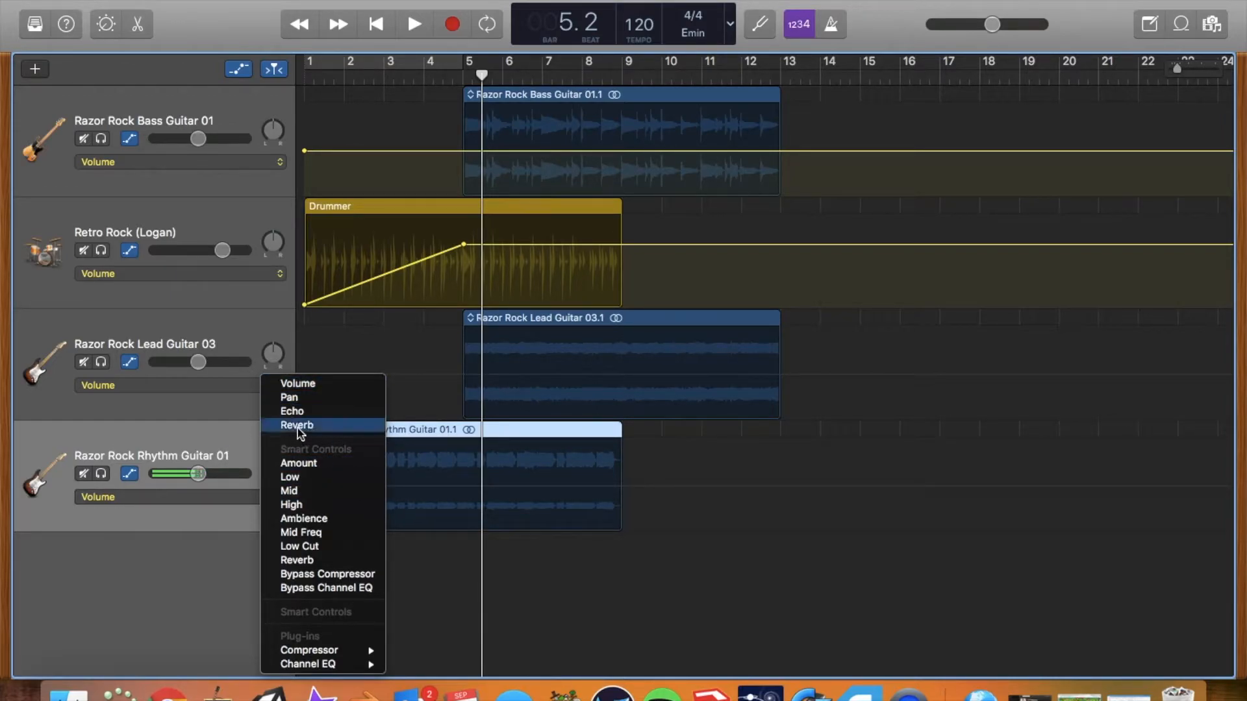
left_click(244, 445)
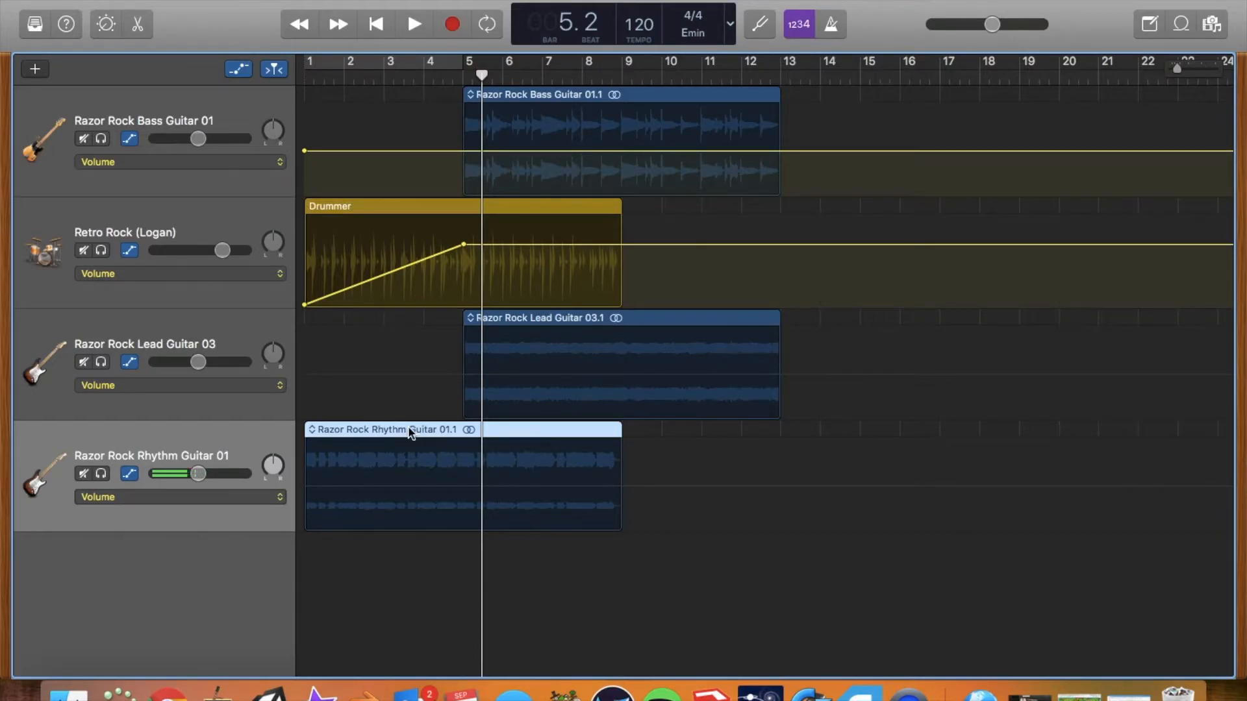
Solo the Razor Rock Rhythm Guitar 01 track and listen to it from bar 1.
left_click(102, 475)
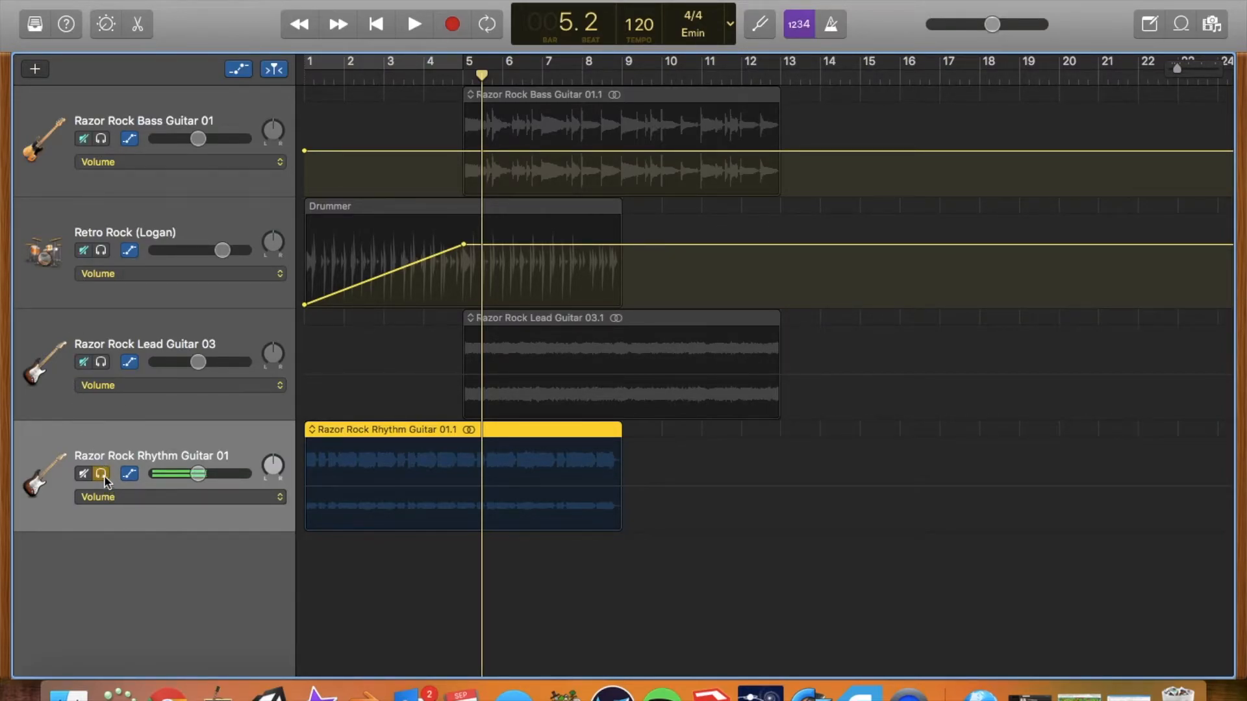
left_click(309, 78)
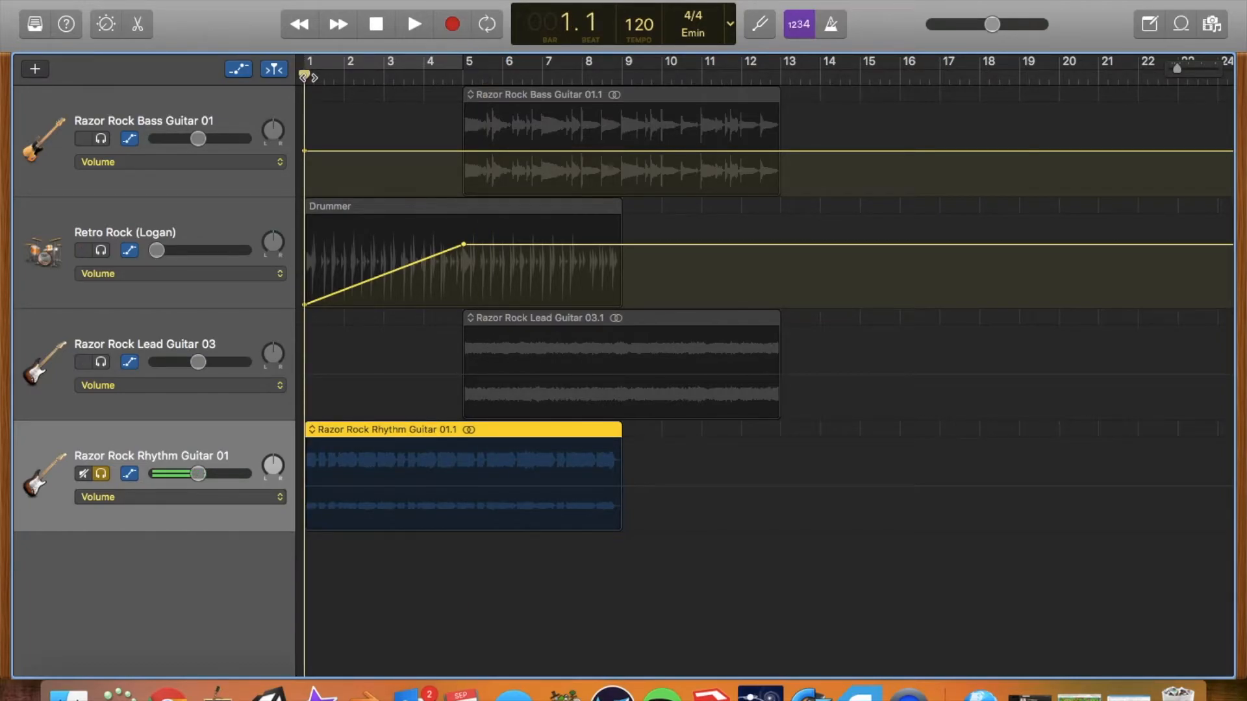
key("space")
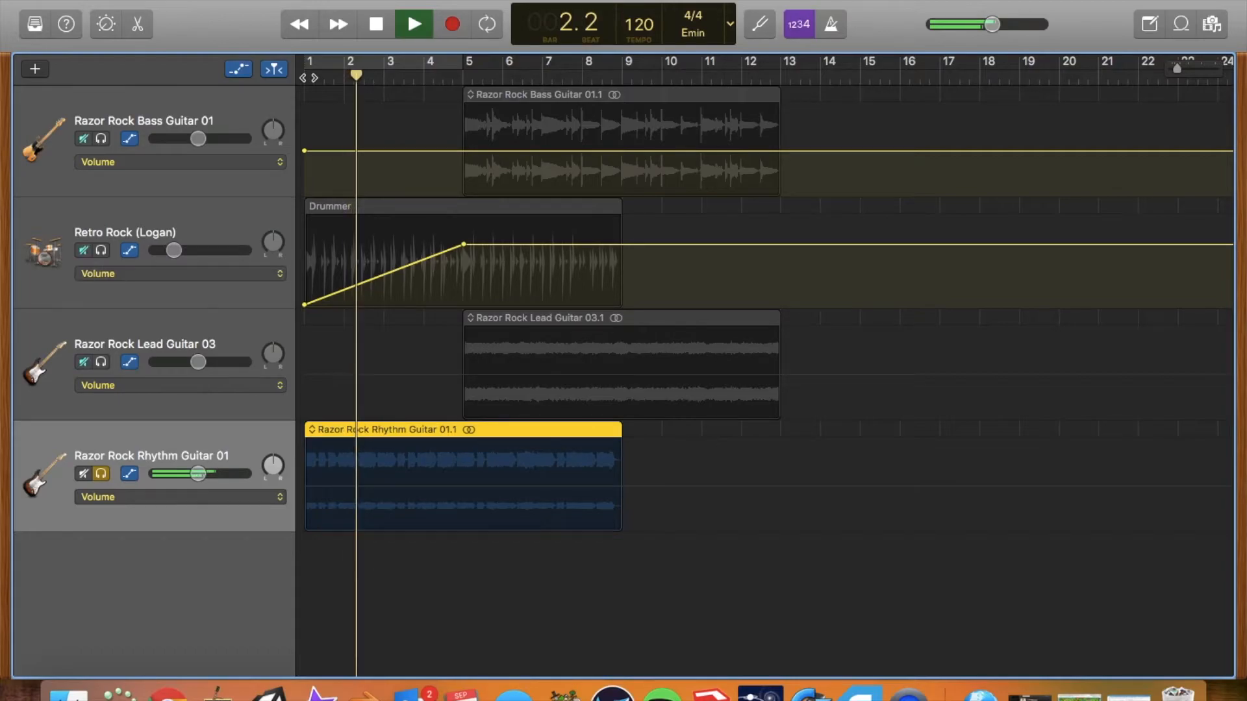
key("space")
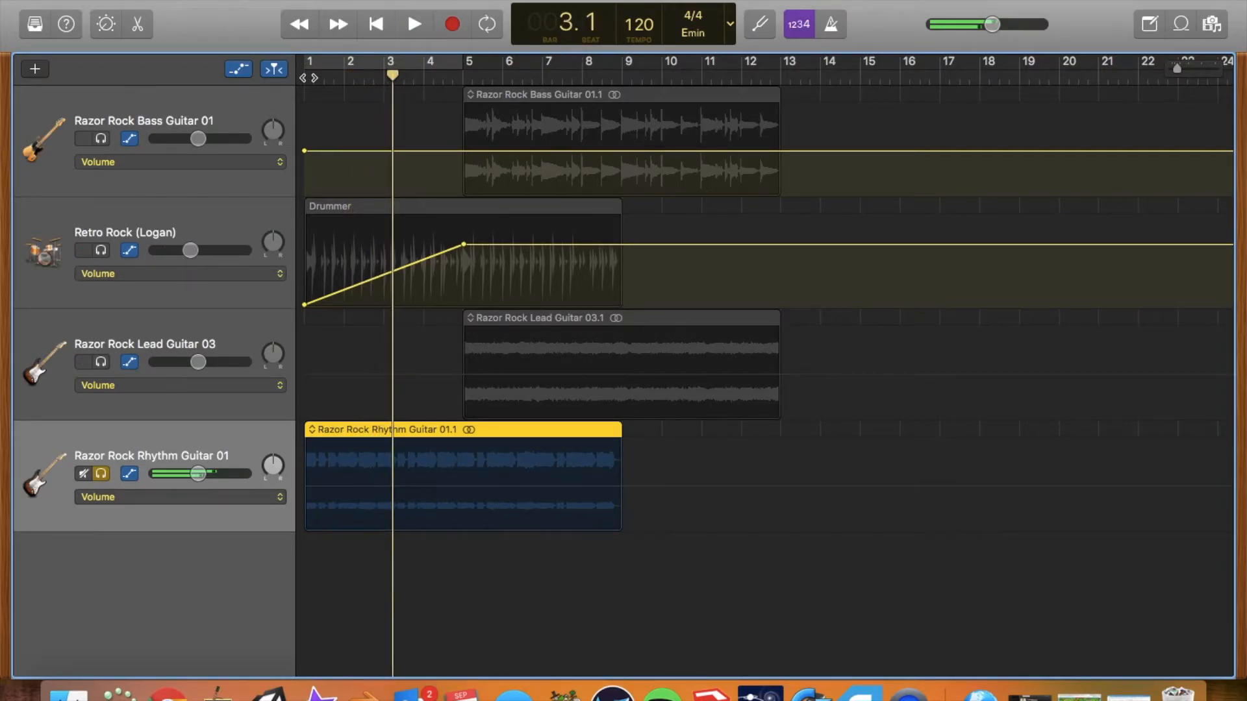
Switch the Razor Rock Rhythm Guitar 01 track's automation to Reverb and create a flat line raised to near maximum.
left_click(264, 503)
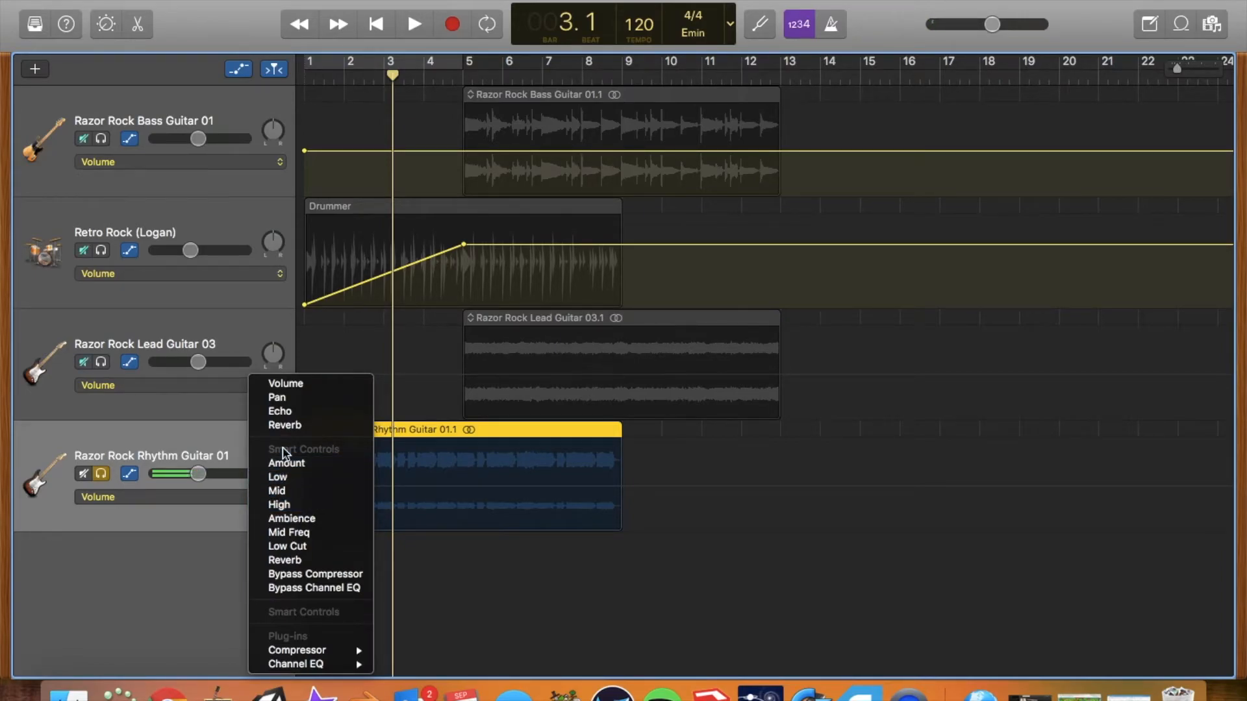
left_click(283, 425)
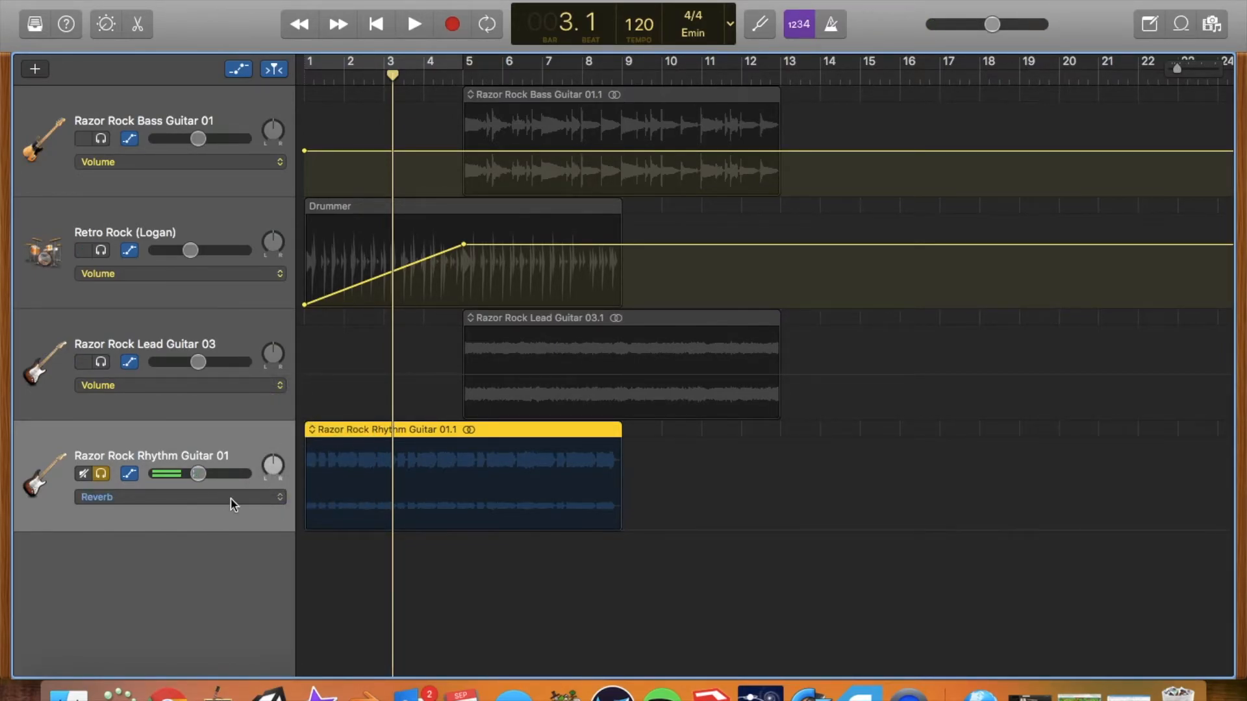
left_click(315, 532)
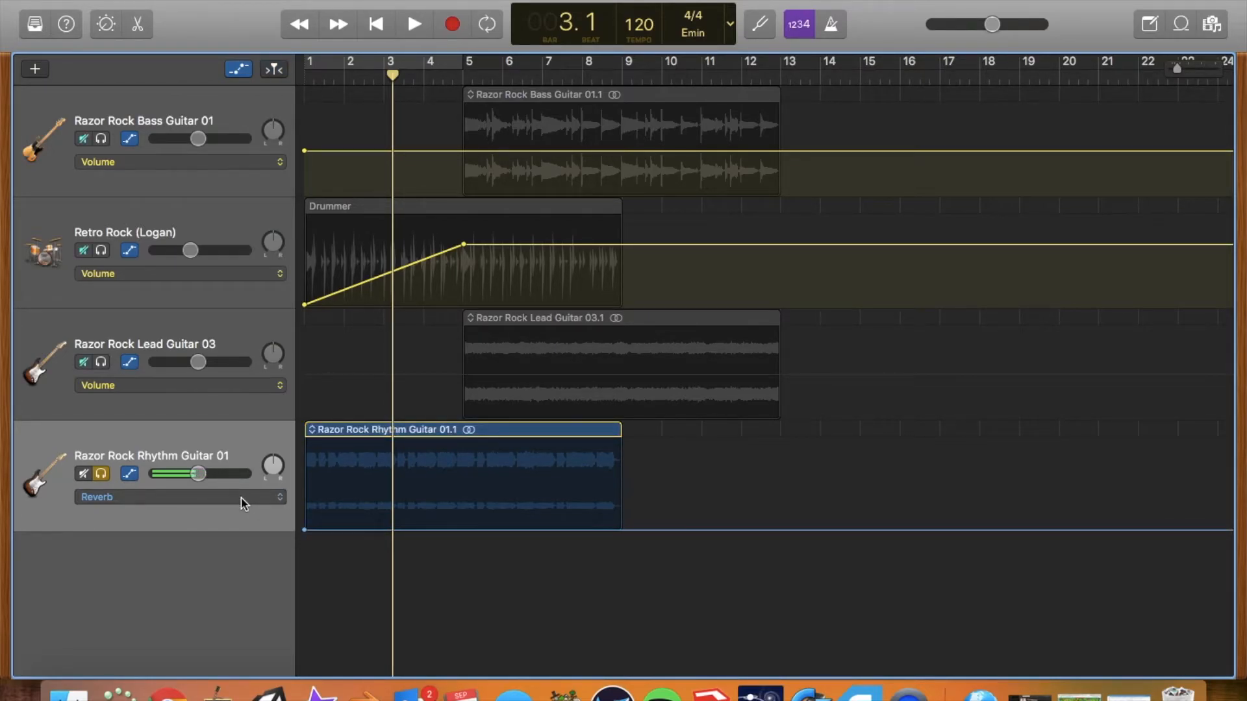
left_click_drag(325, 530, 330, 433)
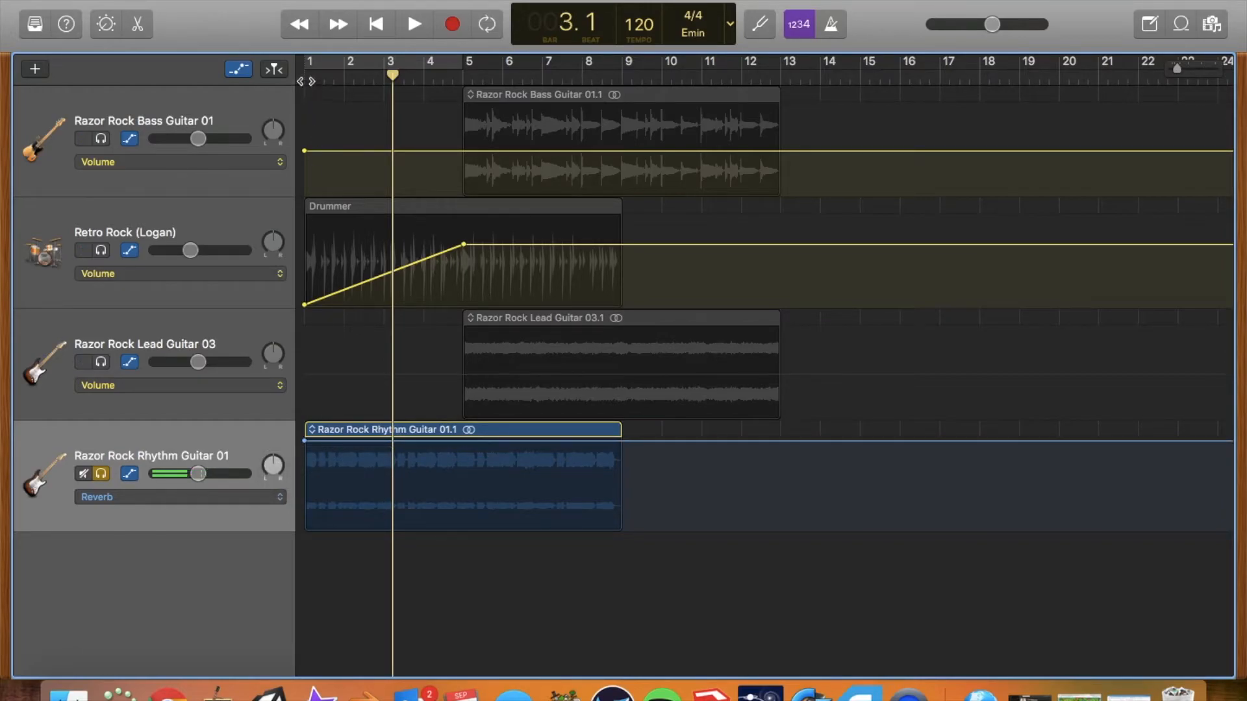
Listen to the soloed rhythm guitar with its reverb from bar 1, and turn its solo off.
key("Return")
key("space")
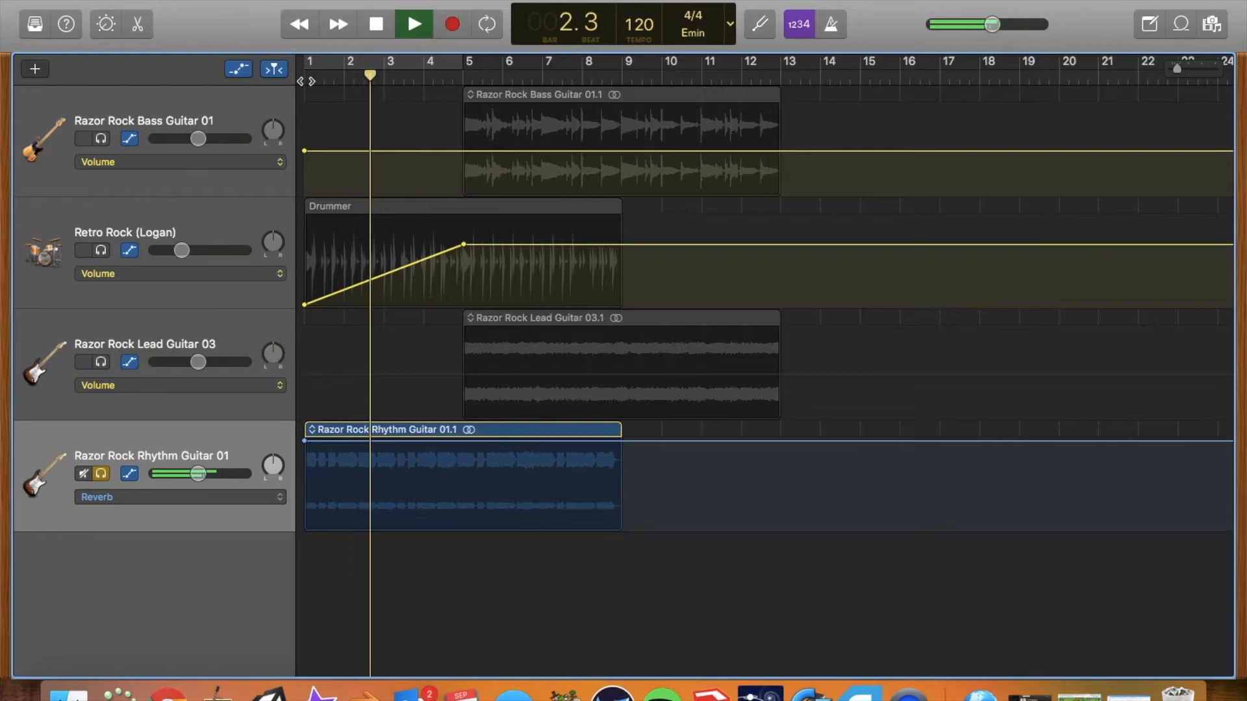
key("space")
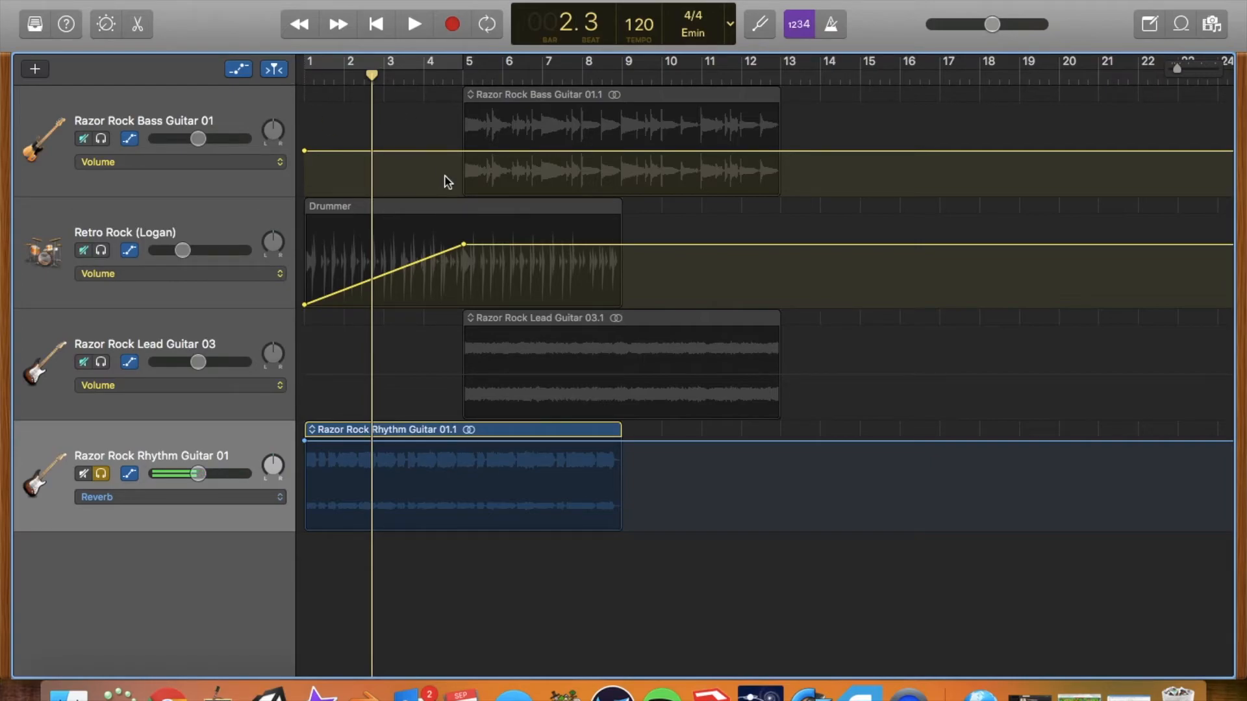
left_click(459, 217)
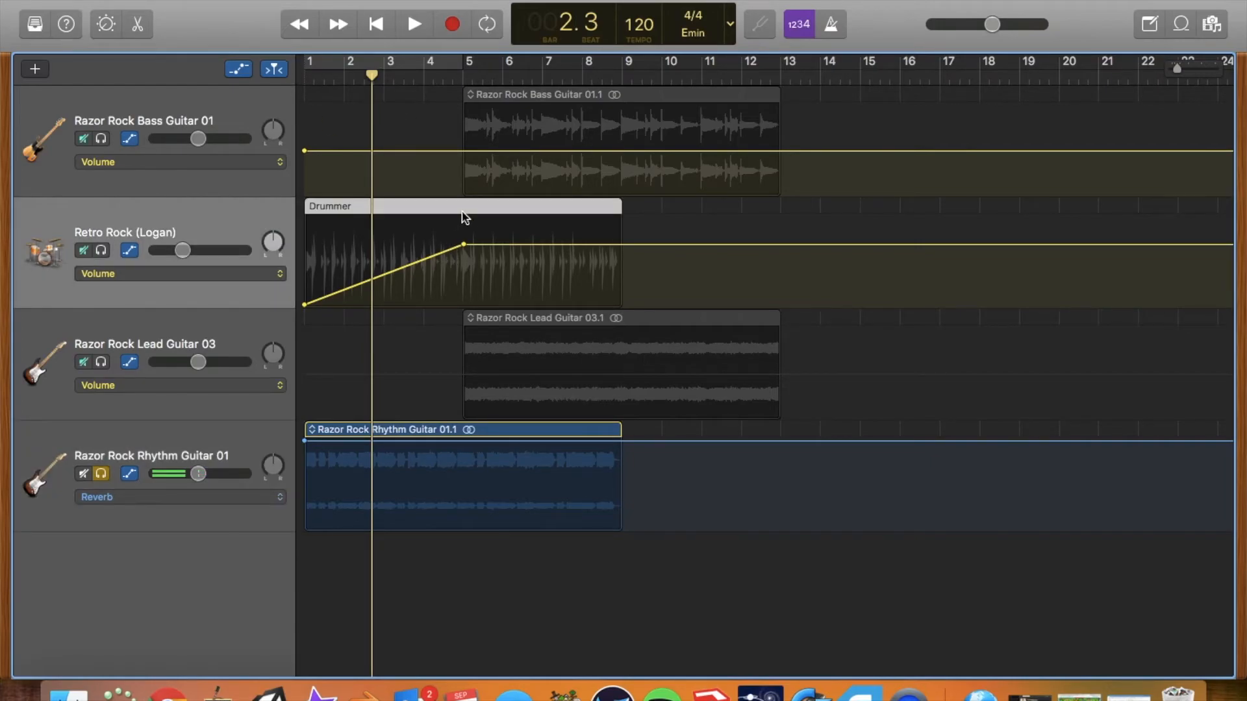
left_click(101, 474)
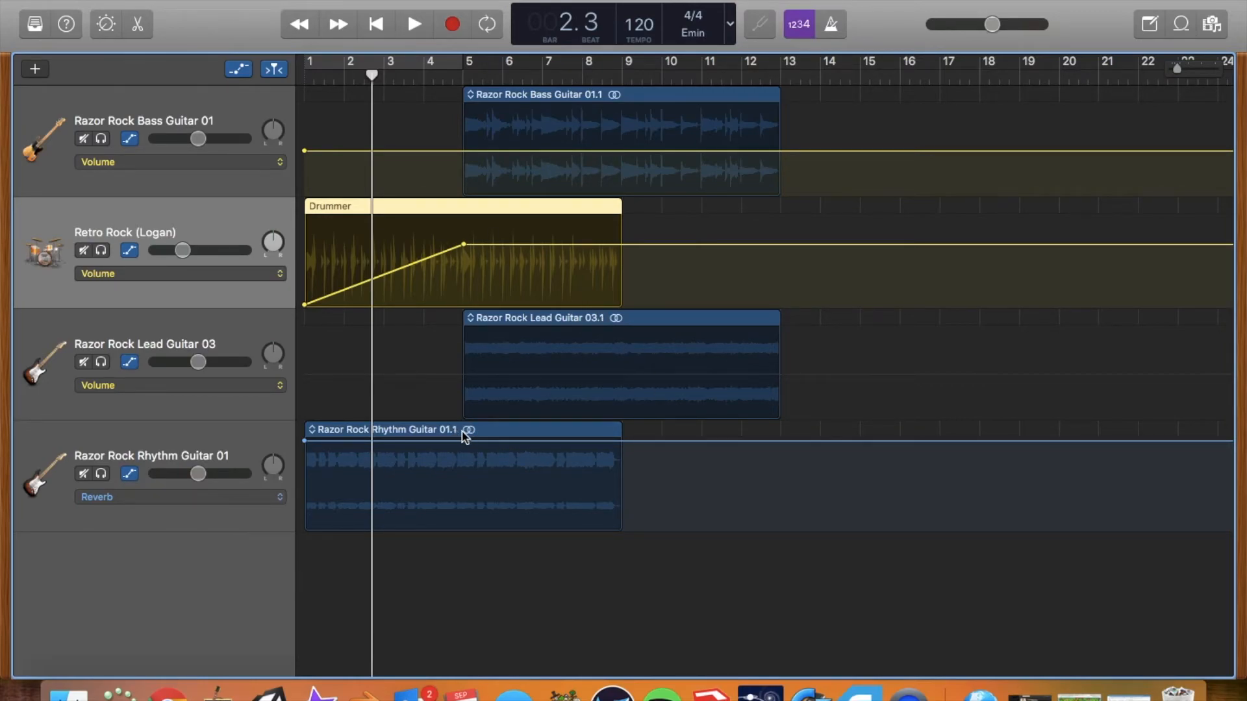
Split the Razor Rock Rhythm Guitar 01 region at bar 5.
left_click(464, 78)
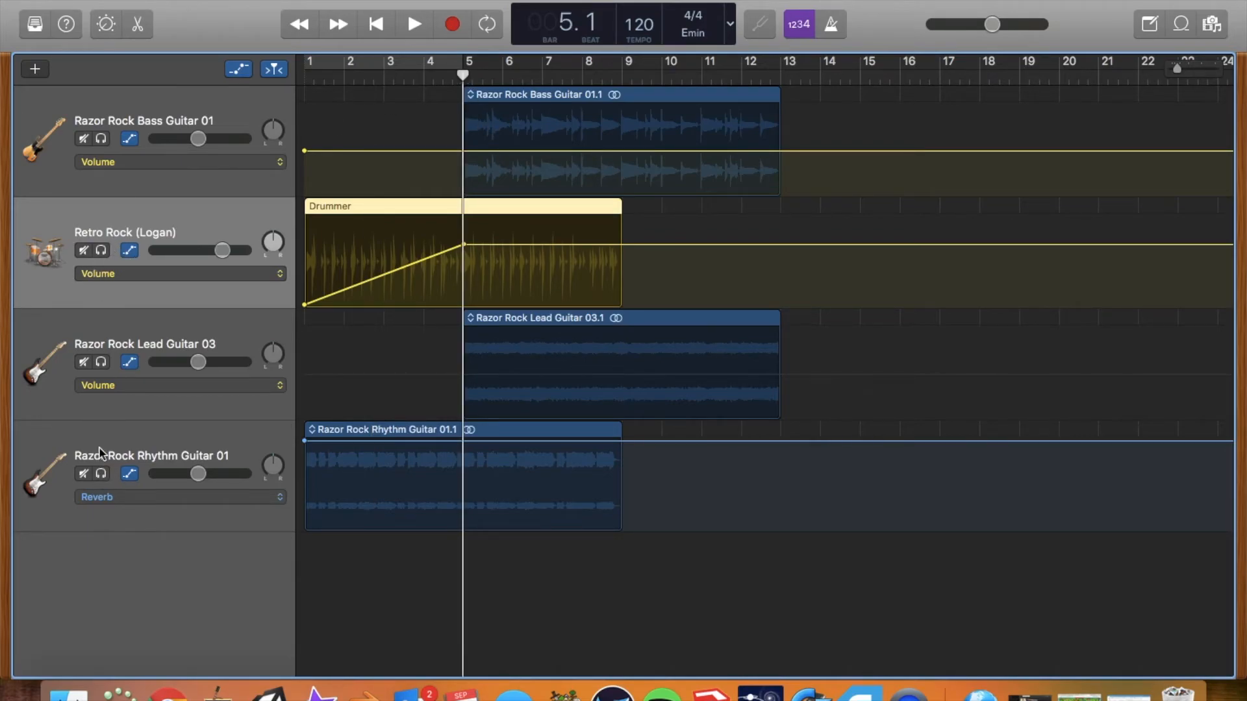
left_click(103, 424)
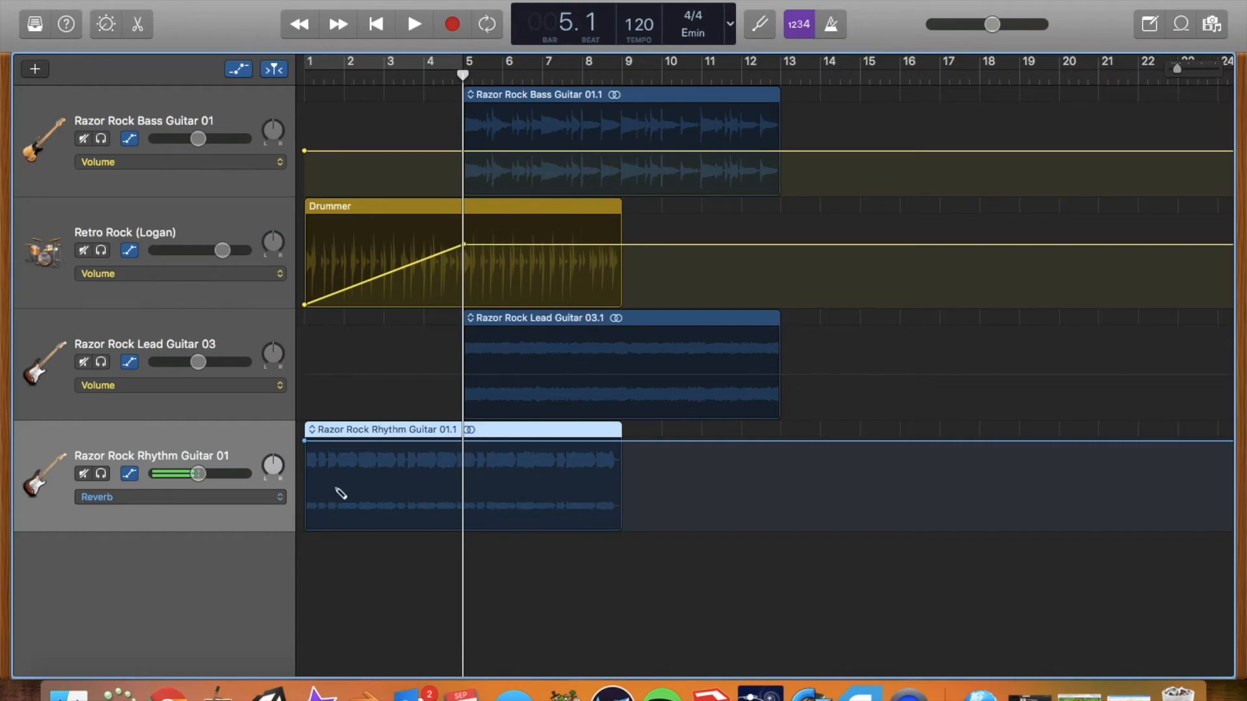
key("super+t")
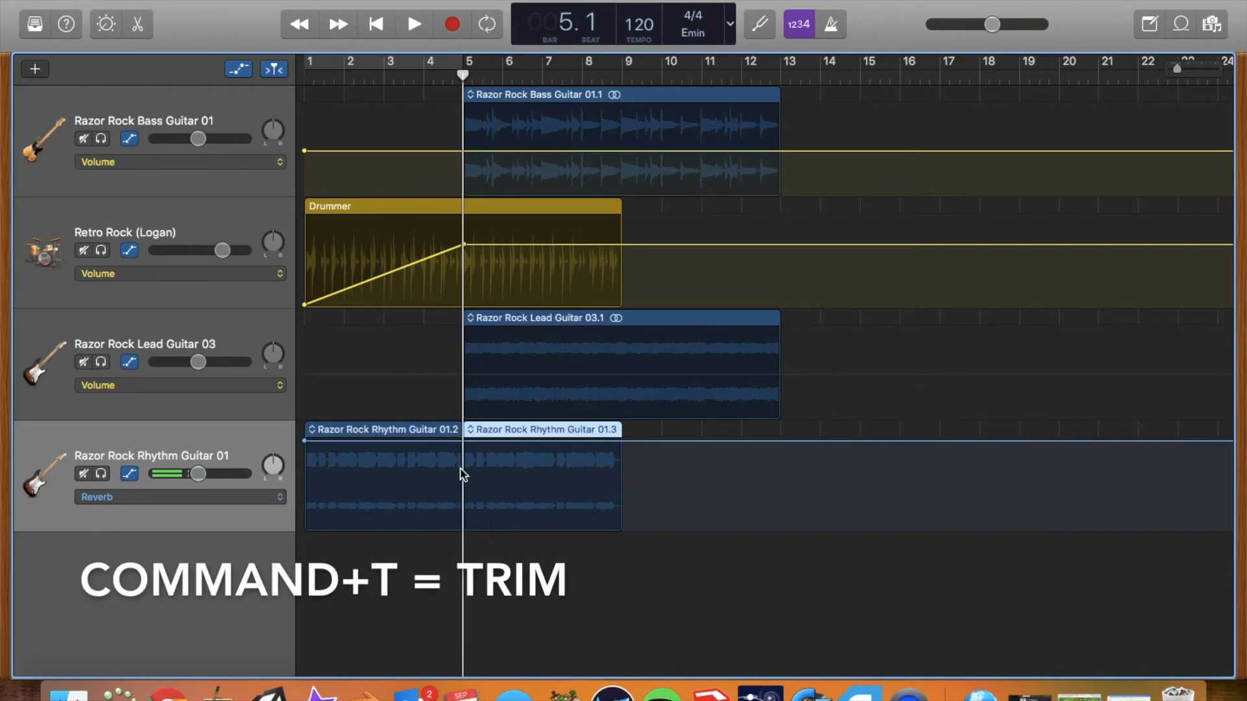
Delete the rhythm guitar section before bar 5 and undo the deletion.
left_click(410, 432)
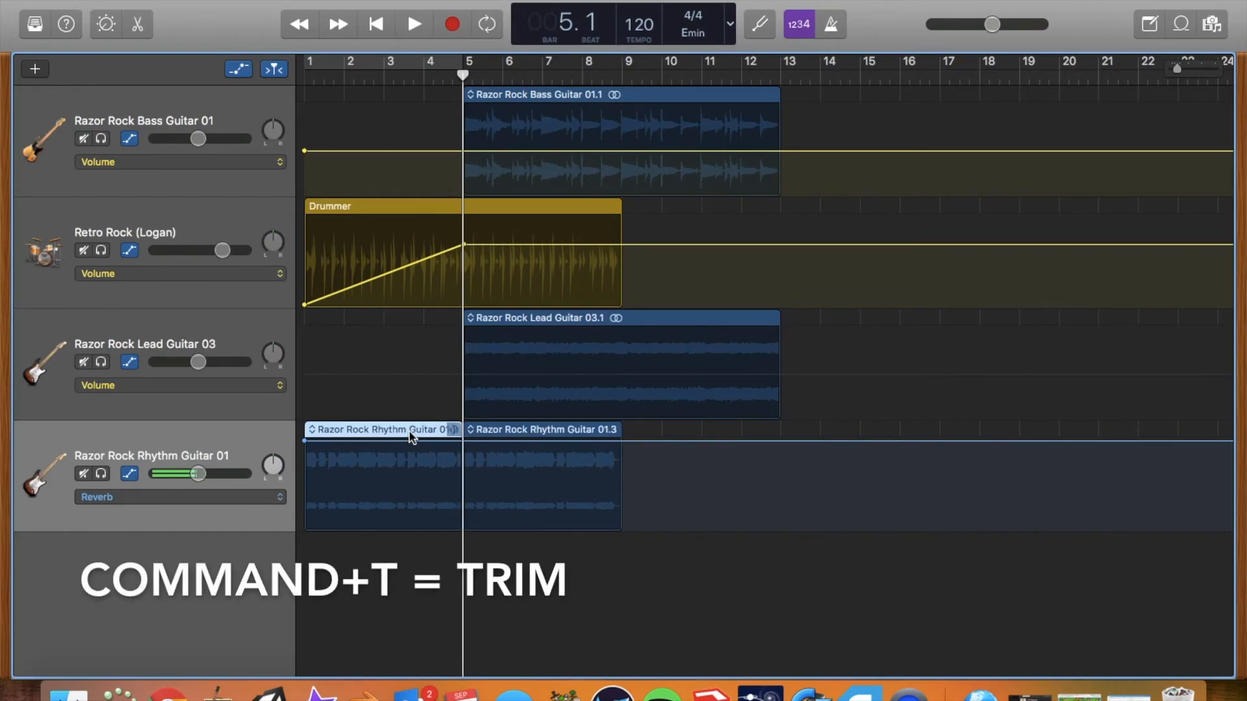
key("Delete")
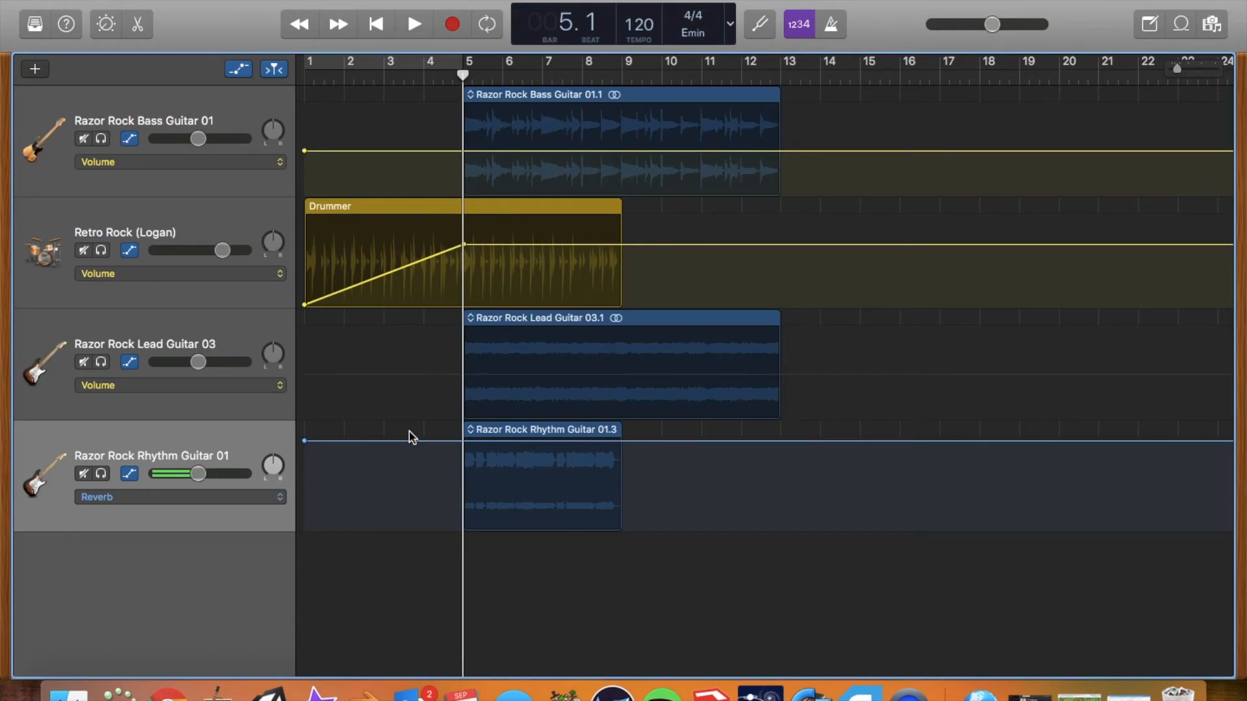
key("super+z")
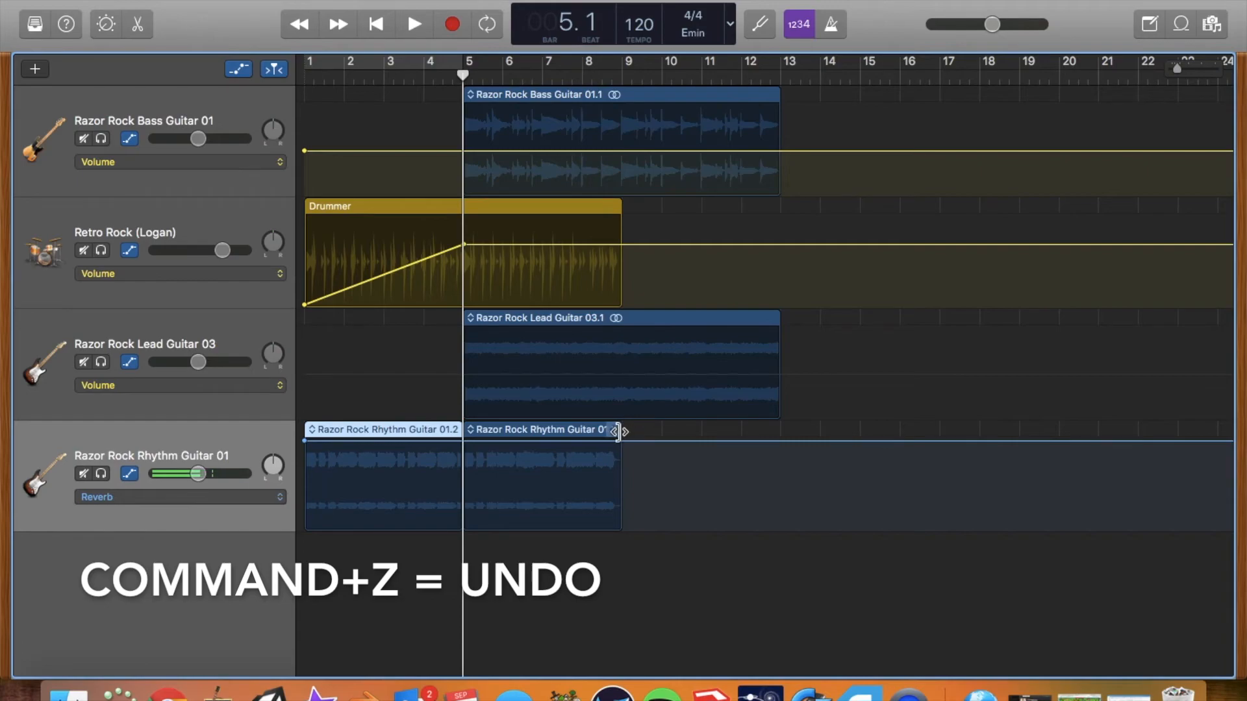
Hide the track automation and loop the rhythm guitar region that starts at bar 5 out to bar 21.
left_click_drag(617, 432, 617, 431)
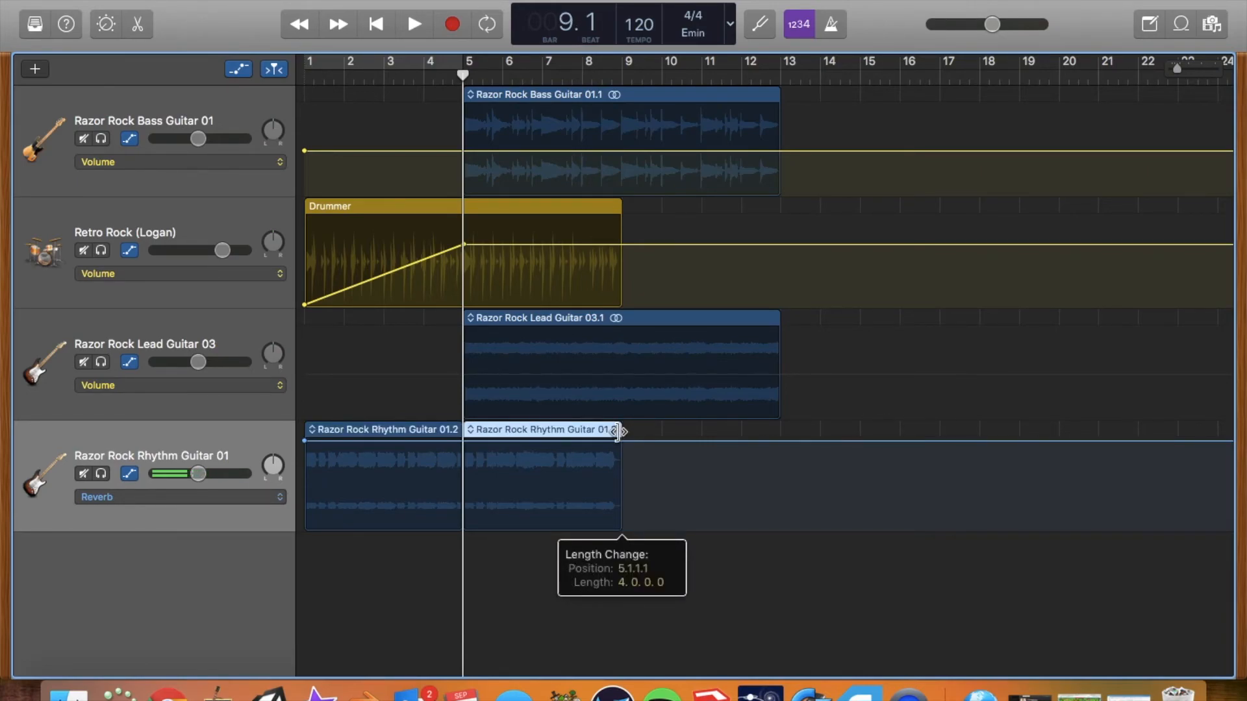
mouse_move(617, 431)
left_mouse_down()
mouse_move(710, 445)
mouse_move(607, 428)
left_mouse_up()
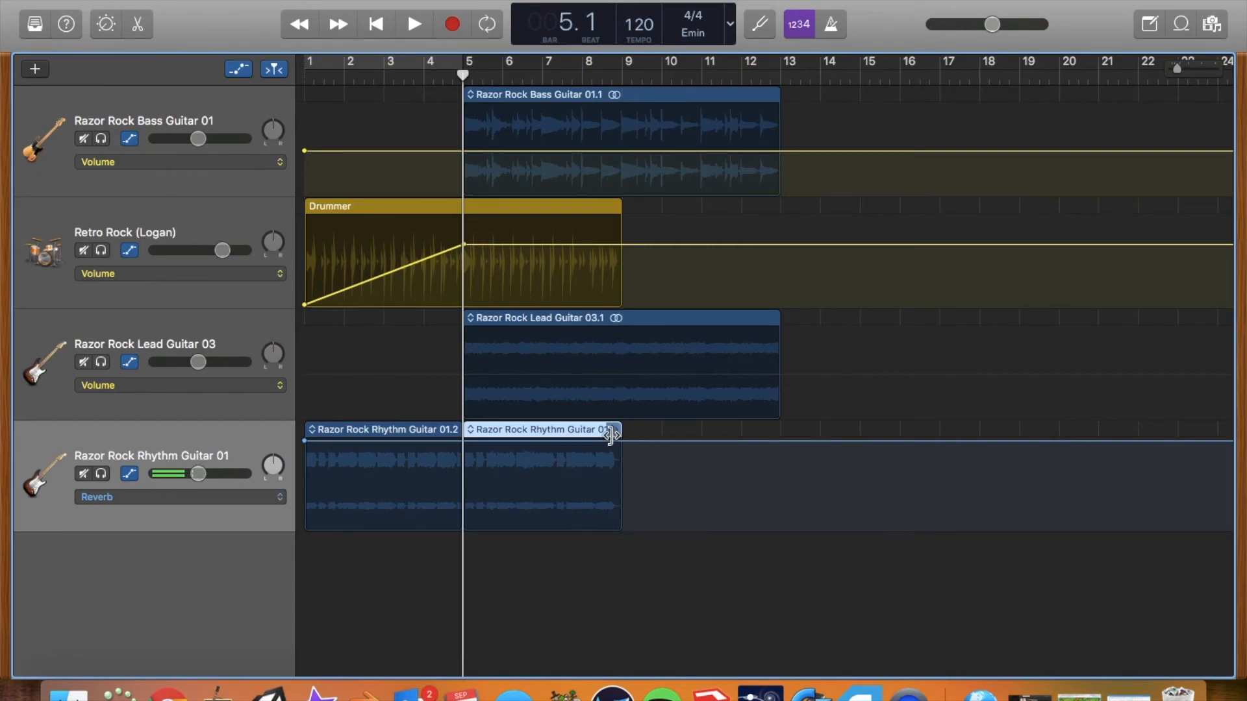
left_click(577, 415)
key("a")
left_click_drag(617, 437, 775, 475)
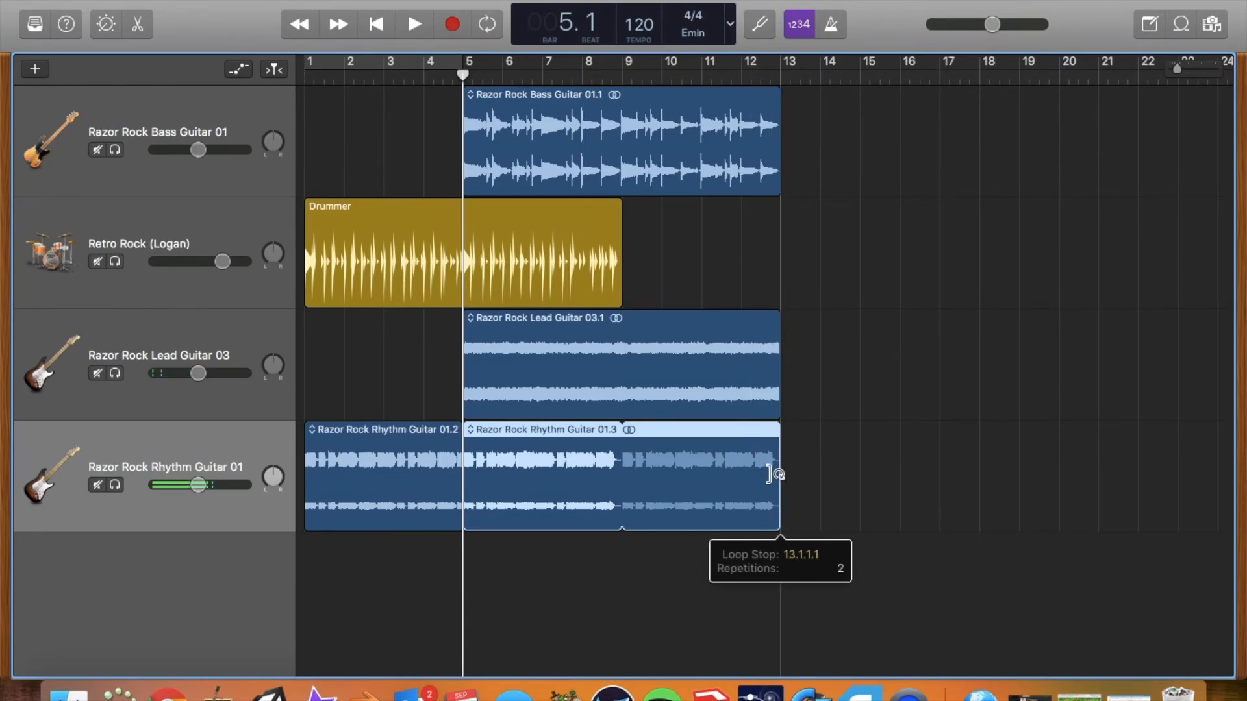
left_click_drag(774, 475, 1091, 539)
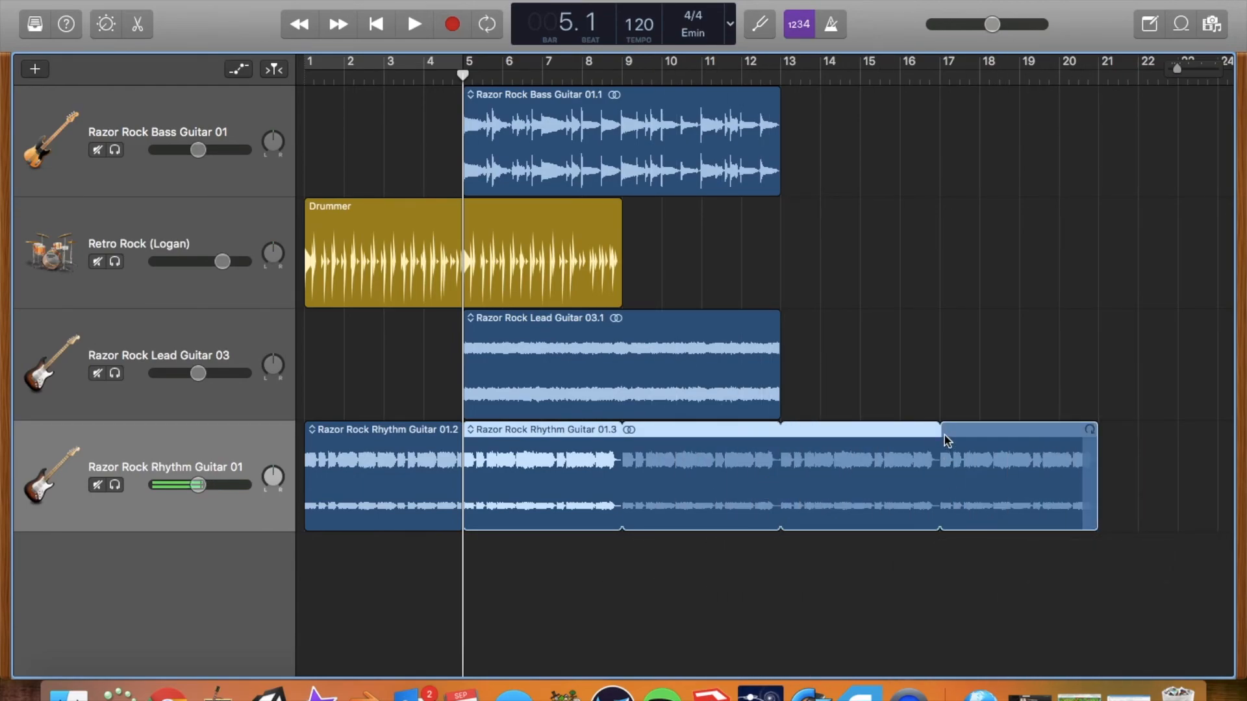
Split the looped rhythm guitar region at bar 17 and delete the part after it.
left_click(937, 76)
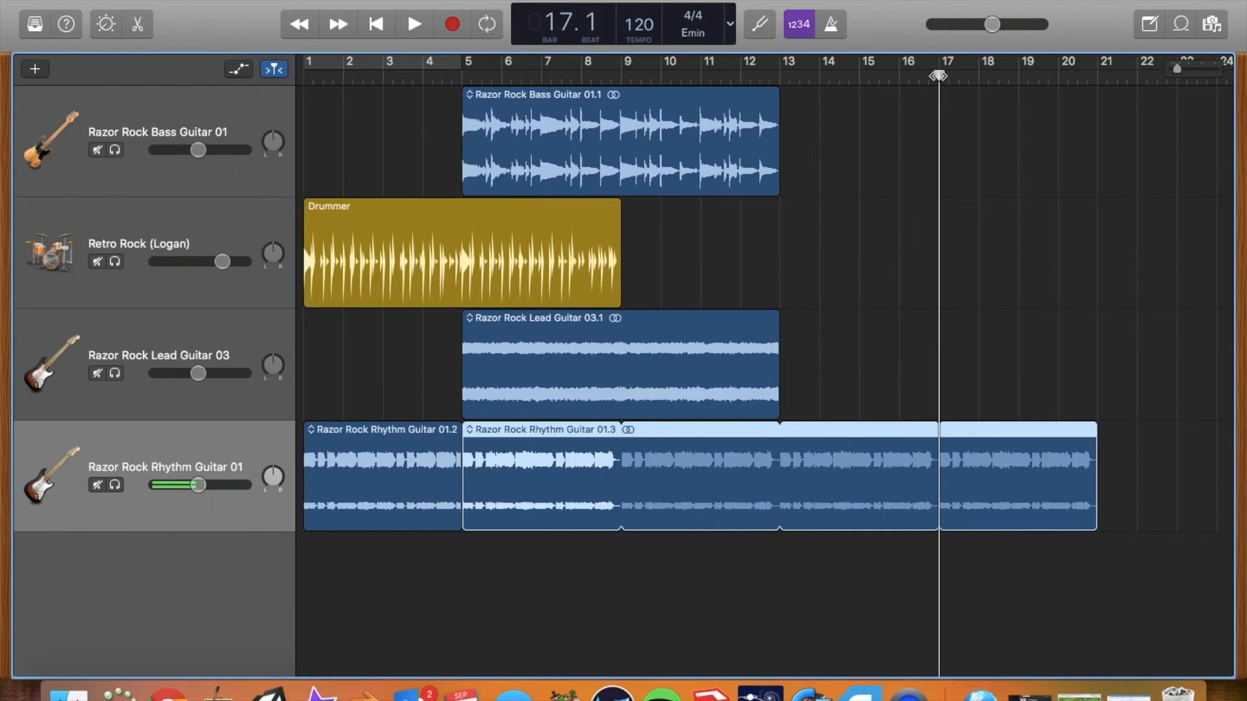
key("super+t")
left_click(1017, 434)
key("Delete")
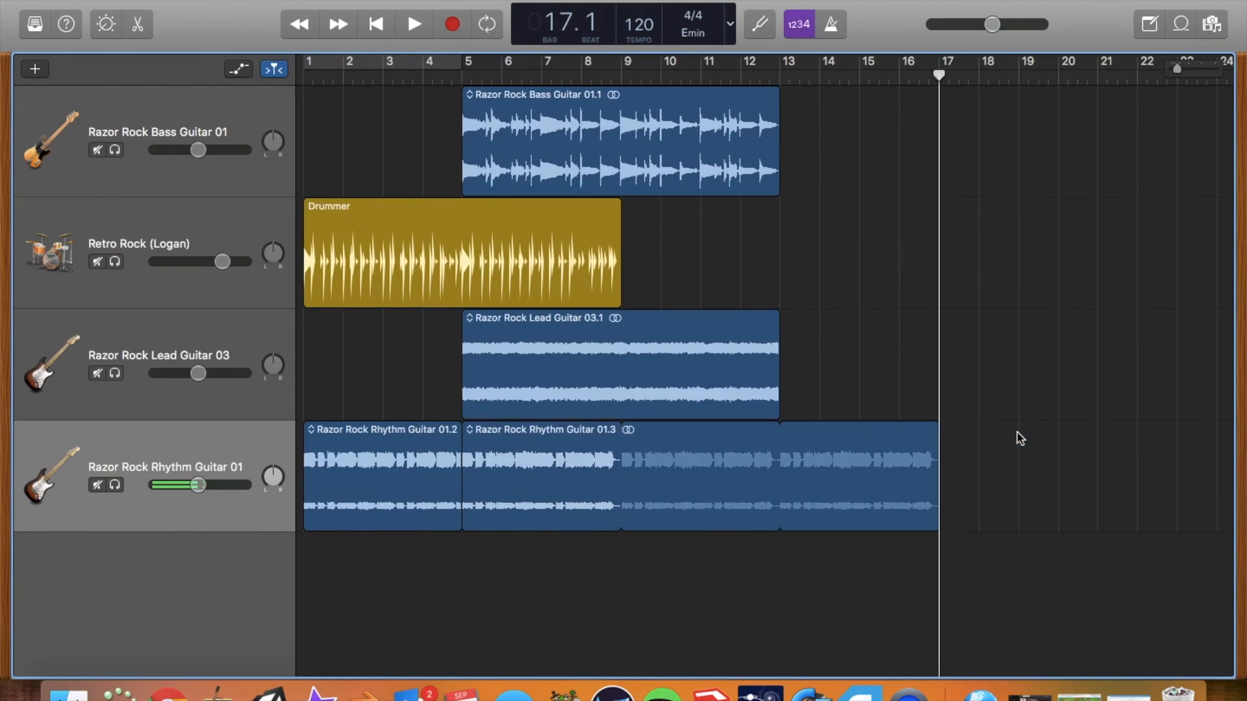